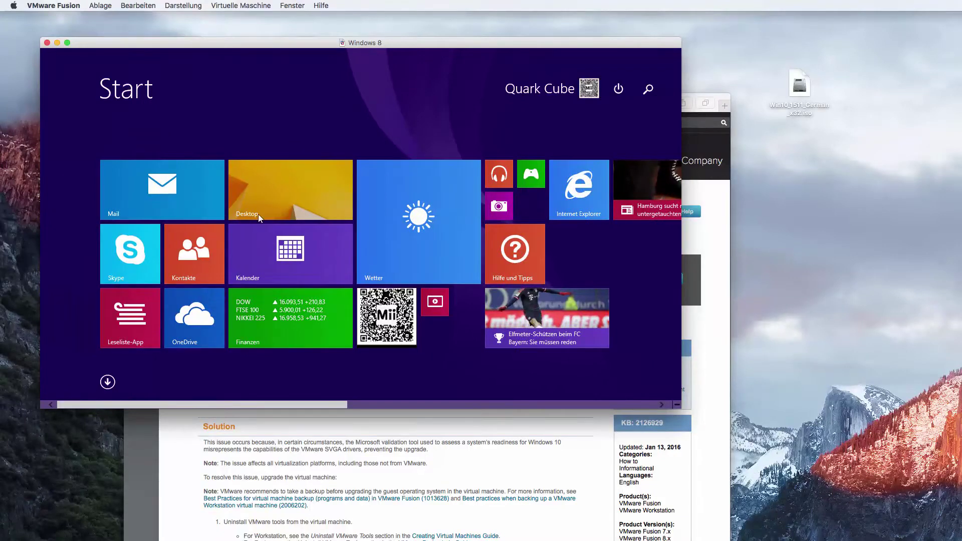
Show the Windows 8 desktop, switch to the VMware Knowledge Base article in Safari and highlight the "Unsupported SVGA driver" error.
click(299, 194)
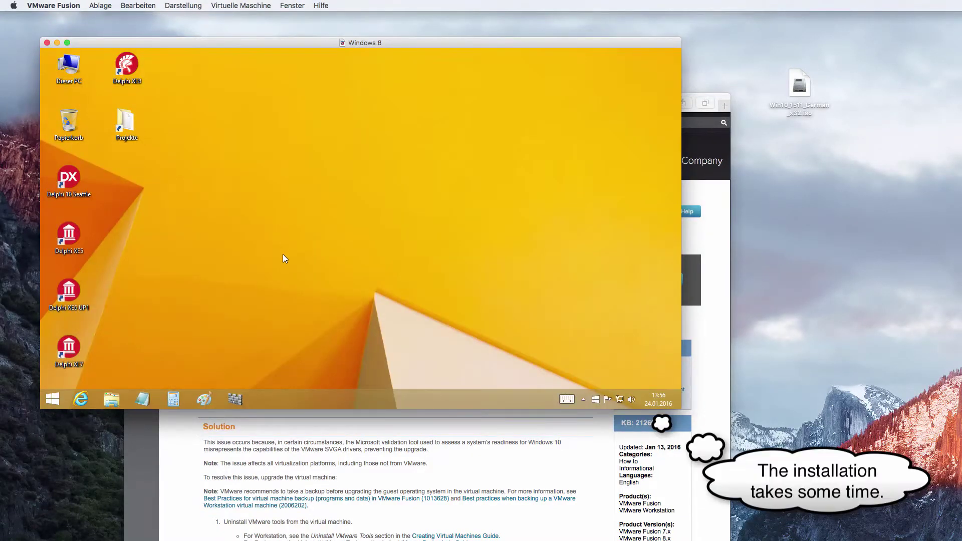
click(721, 191)
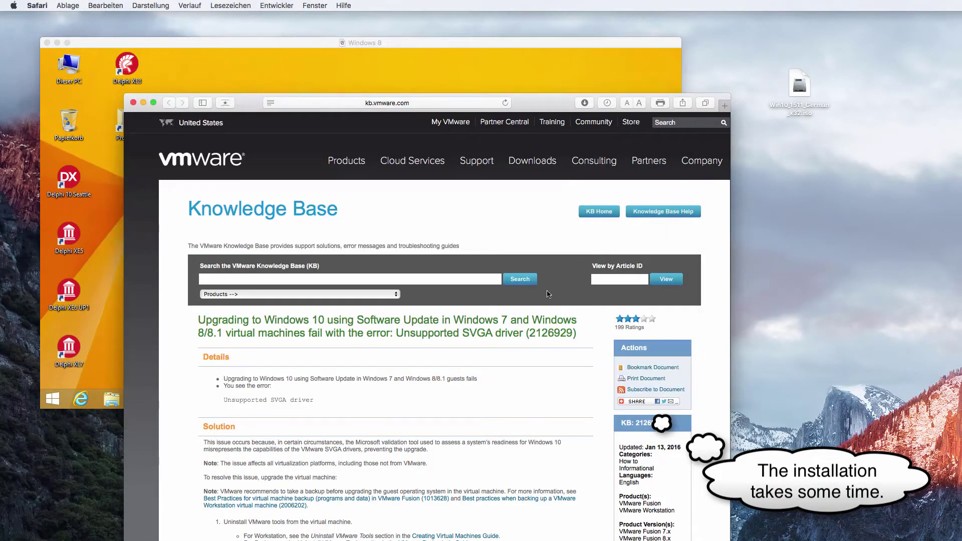
scroll(439, 388, down, 5)
scroll(438, 384, up, 3)
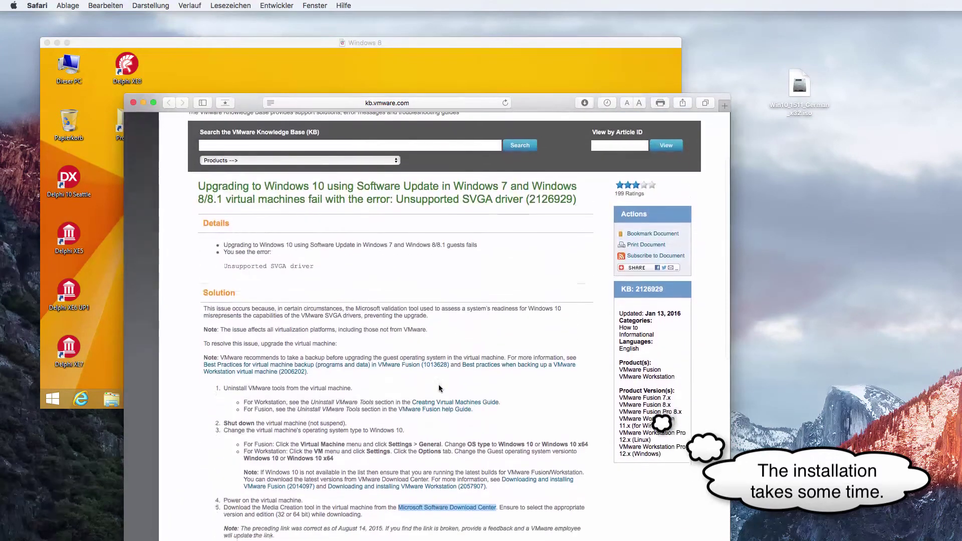
drag(216, 259, 315, 261)
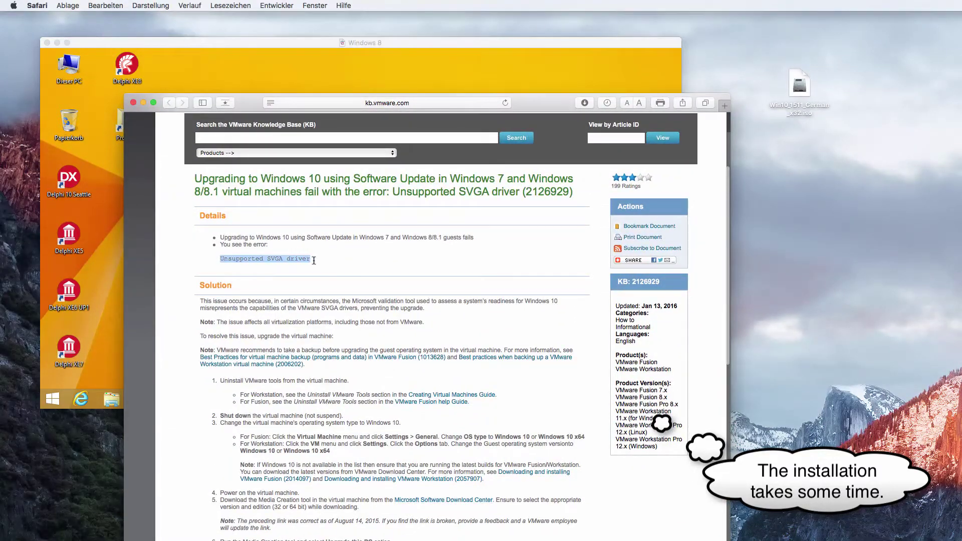
Switch to the Windows 8 virtual machine, view the Windows 10 upgrade app's compatibility report and close it.
click(110, 299)
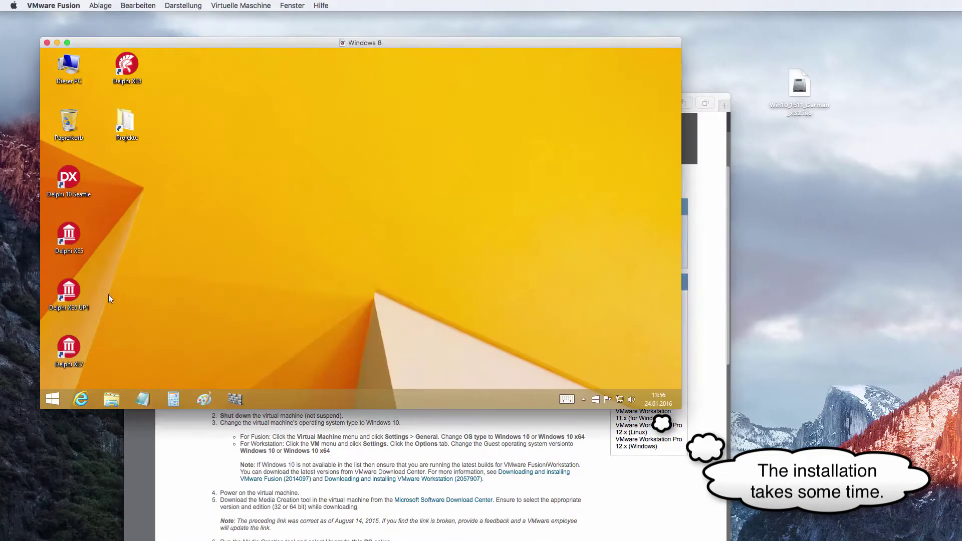
click(595, 399)
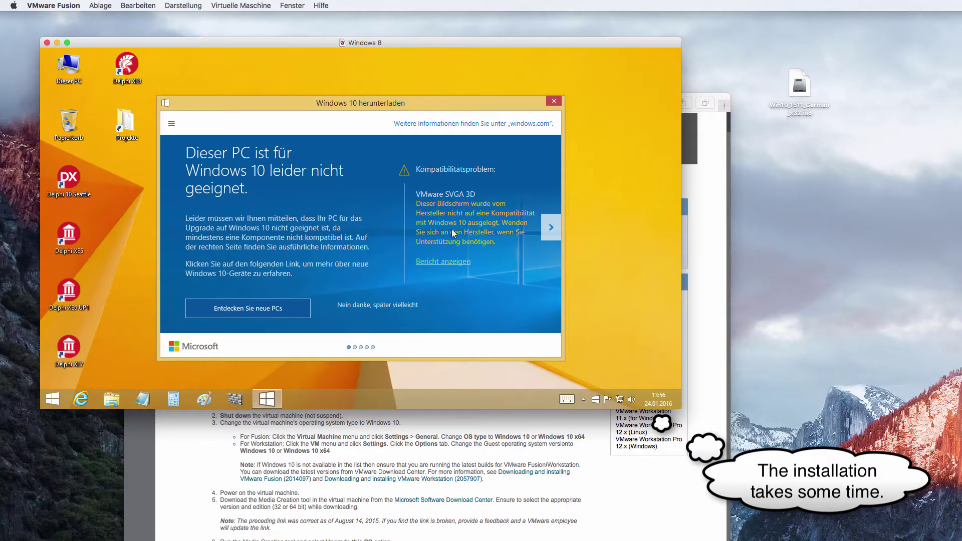
click(449, 255)
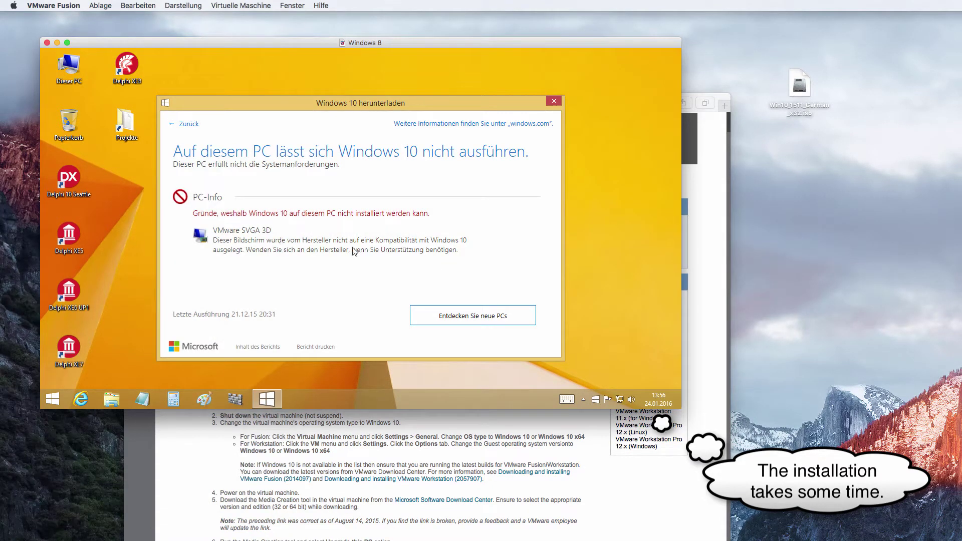
click(554, 102)
Switch to the Knowledge Base article in Safari and open its Microsoft Software Download Center link in a new window.
click(241, 423)
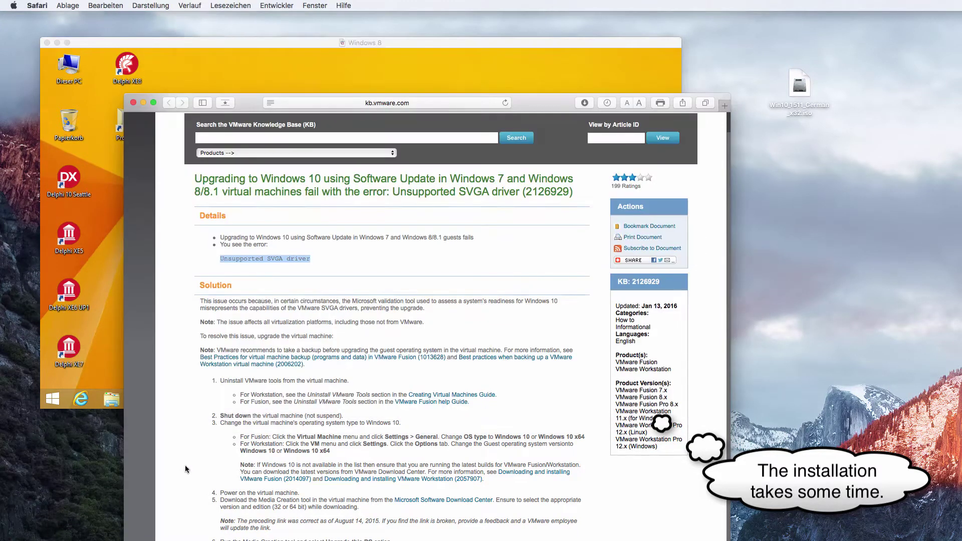
scroll(348, 403, down, 5)
scroll(348, 403, down, 4)
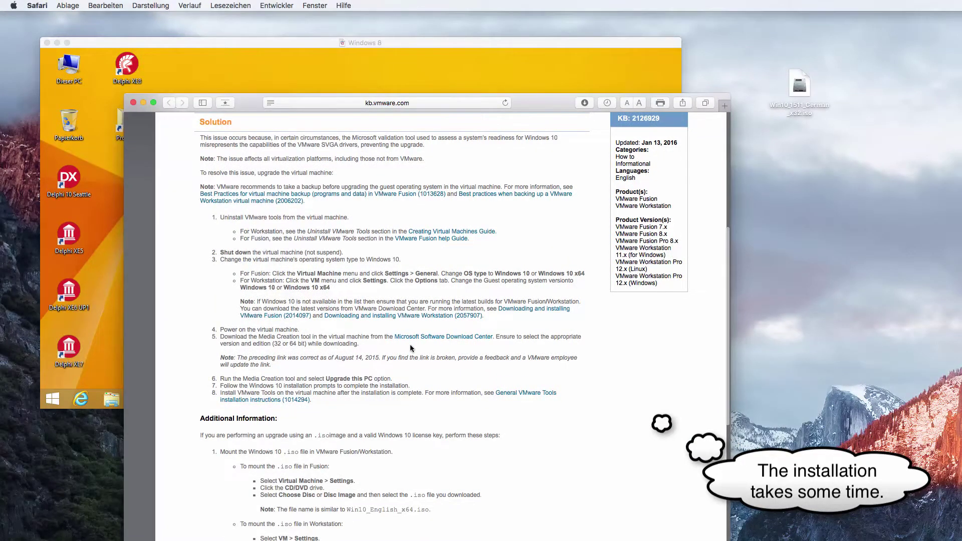
scroll(429, 335, down, 1)
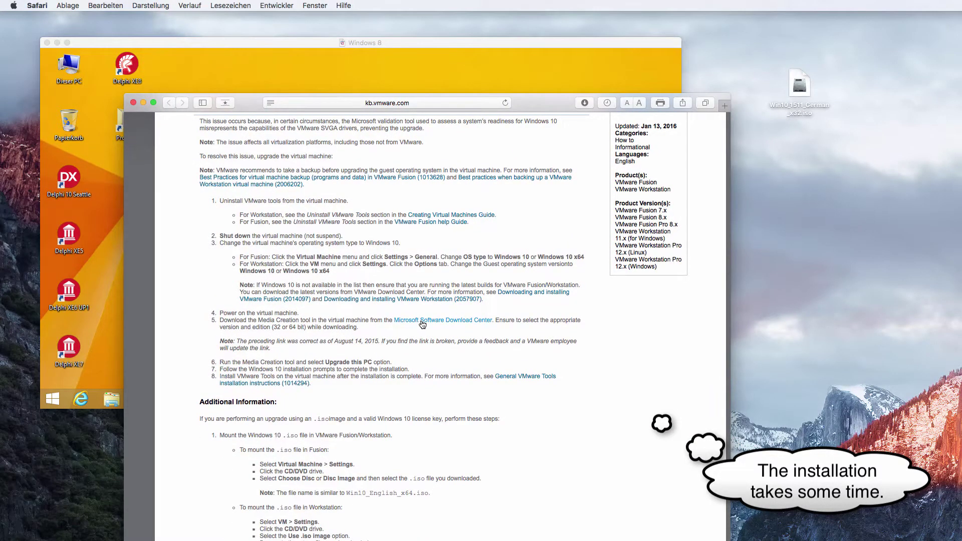
right_click(422, 324)
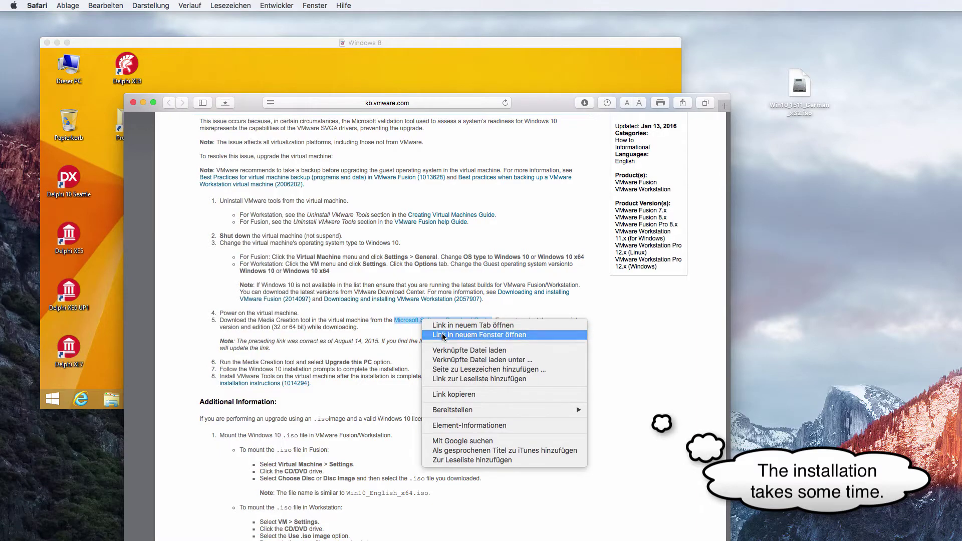
click(443, 334)
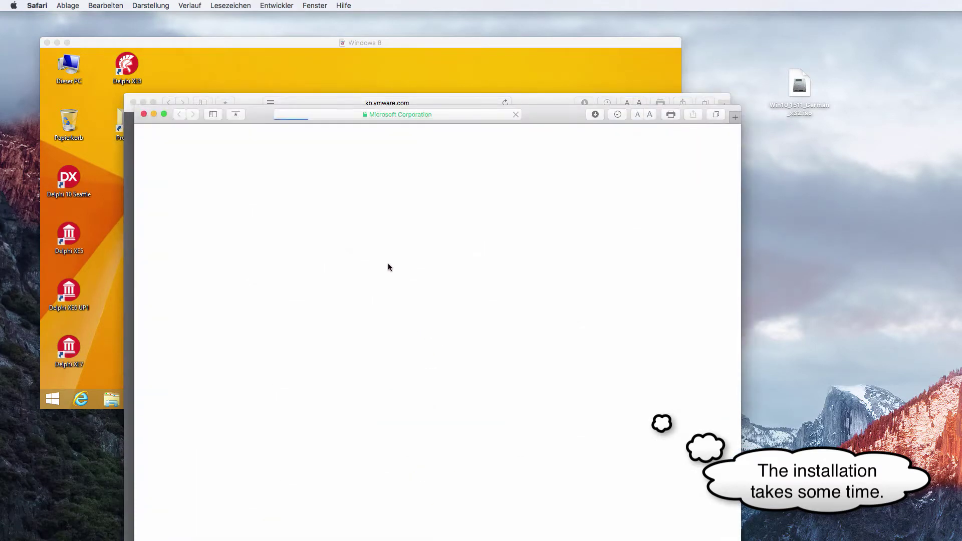
drag(550, 106, 503, 59)
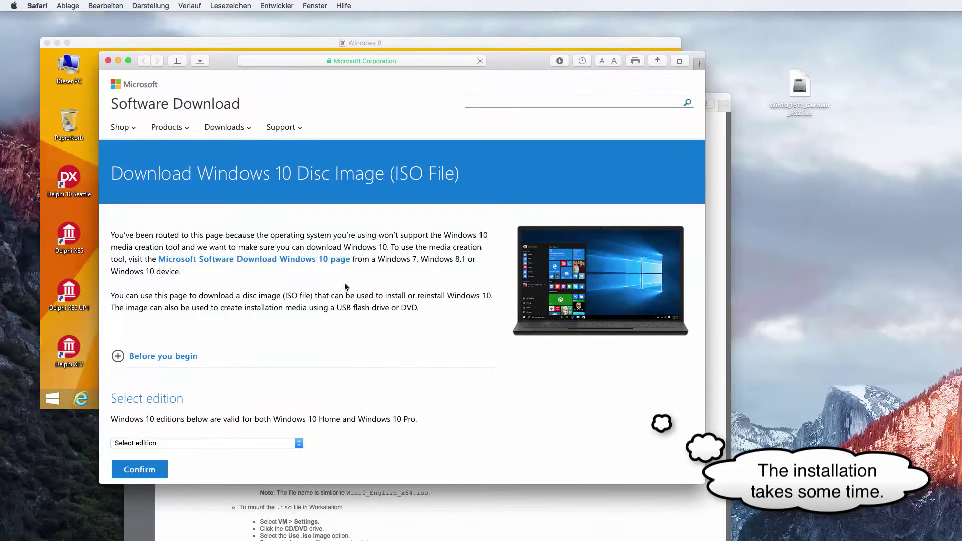
Choose Windows 10 as the edition on the ISO download page and confirm it.
scroll(358, 284, down, 5)
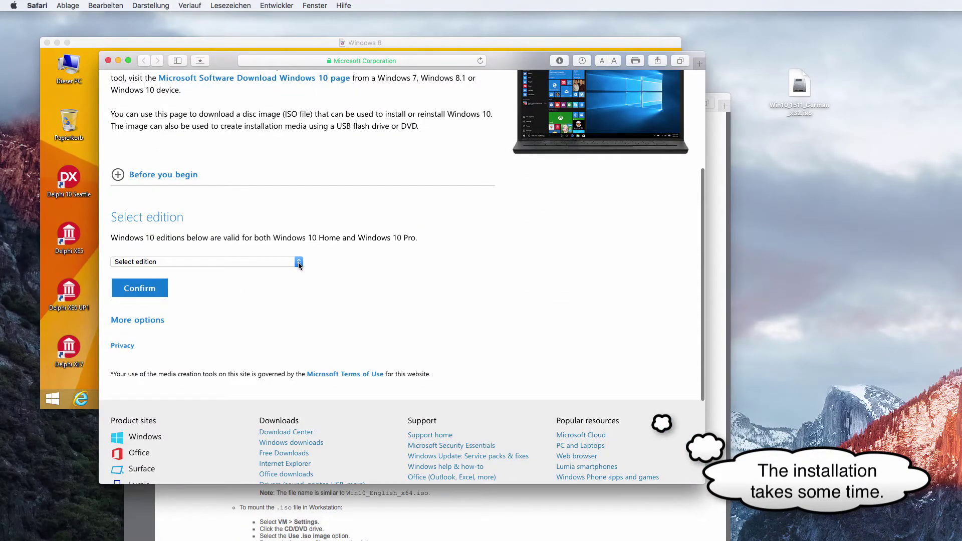
click(261, 261)
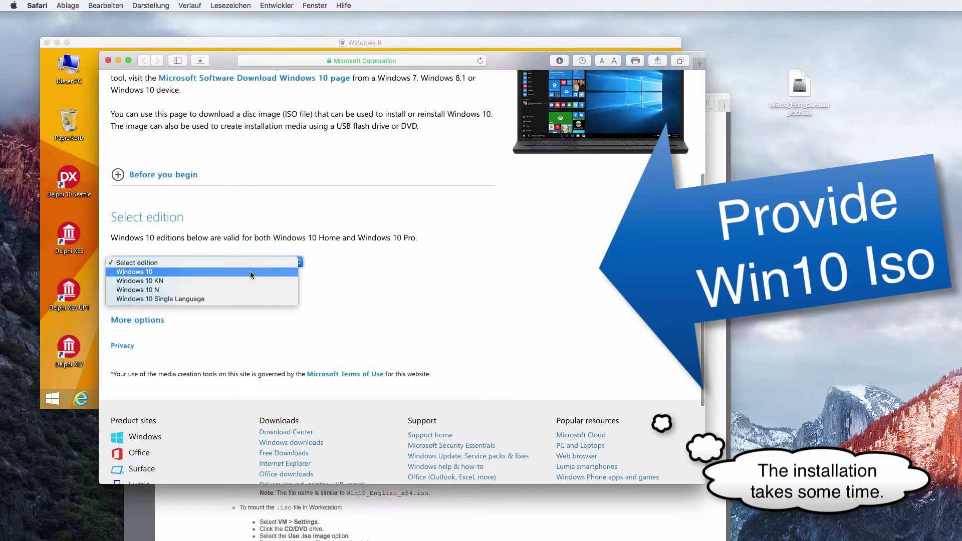
click(227, 272)
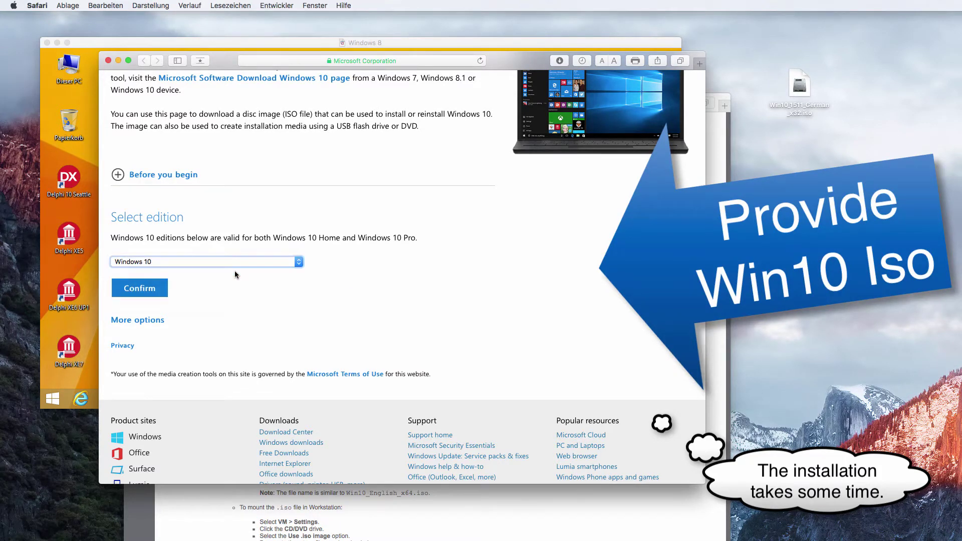
click(140, 290)
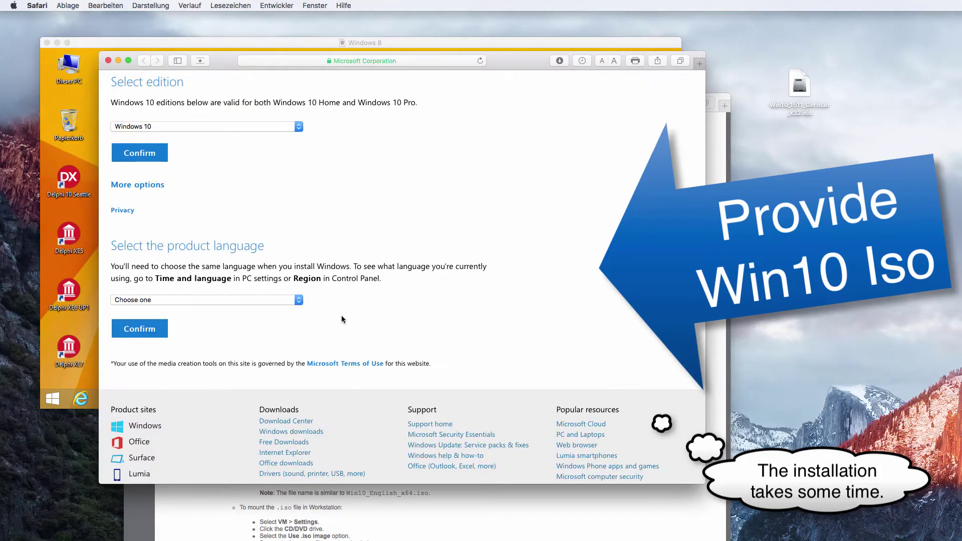
Set the product language to German, confirm it, and start the 32-bit ISO download.
click(297, 301)
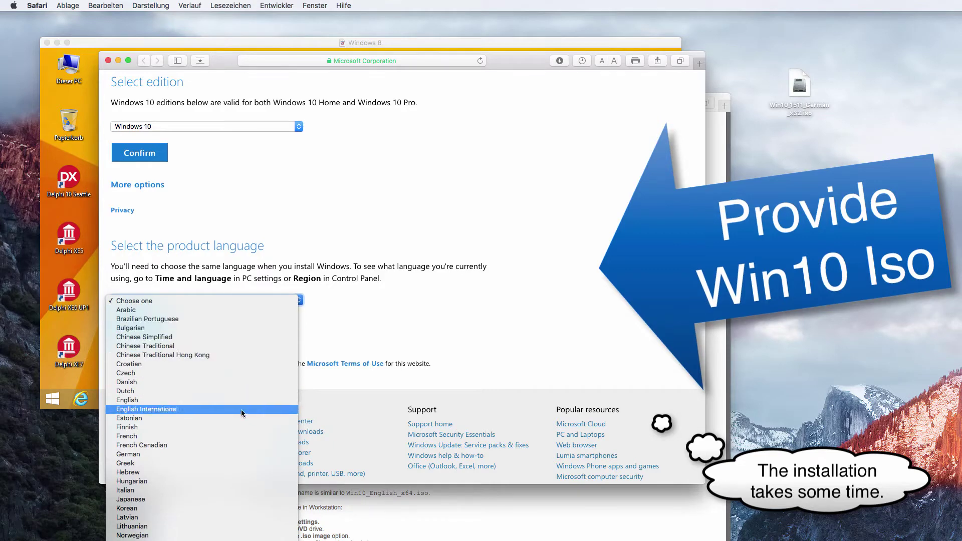
click(238, 455)
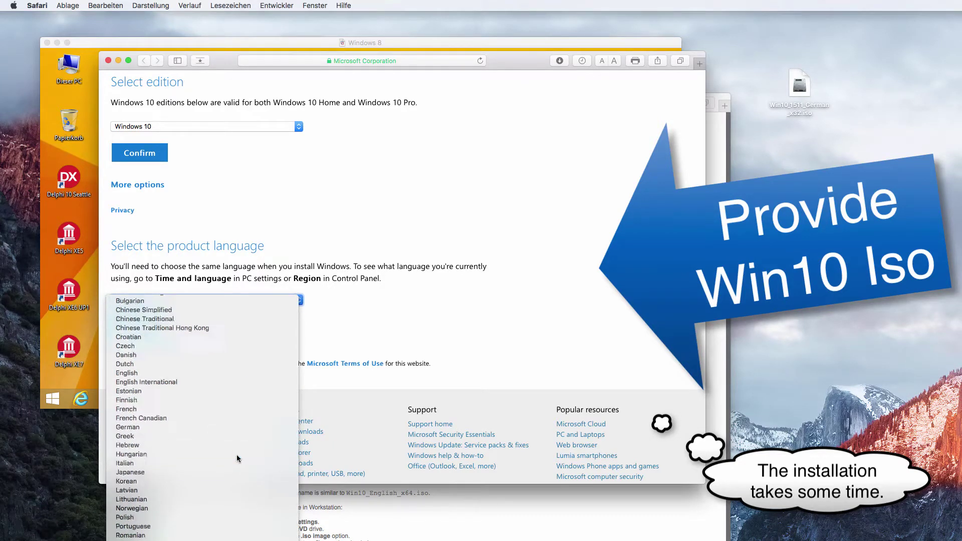
click(151, 335)
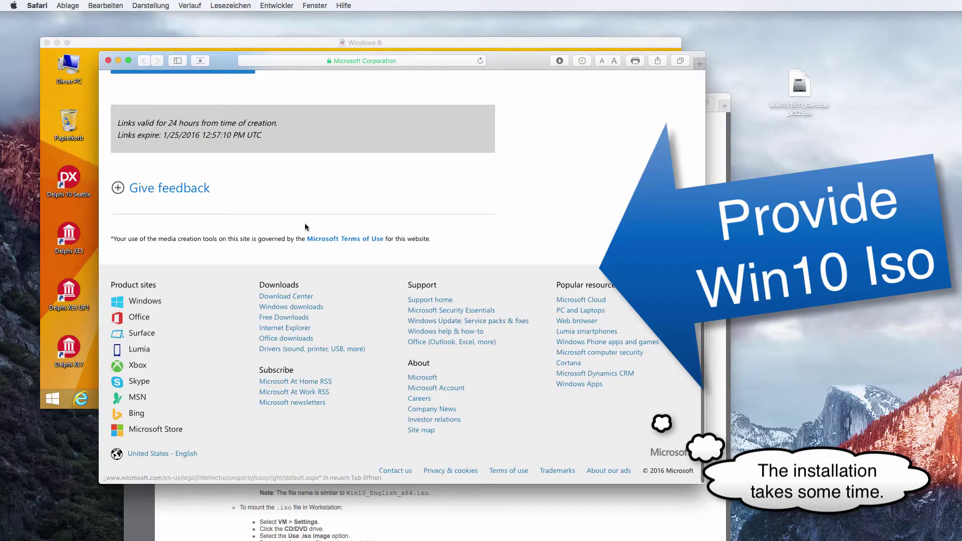
scroll(315, 230, up, 5)
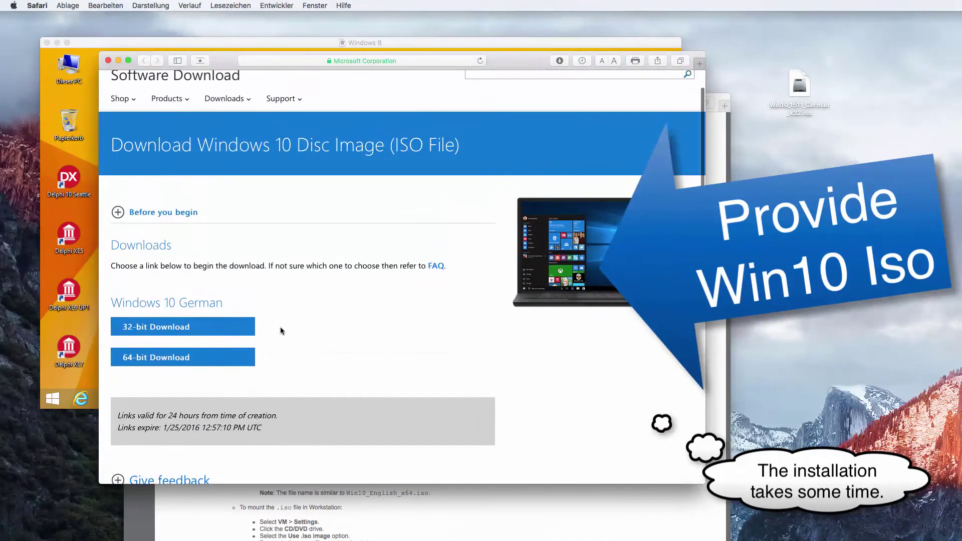
click(207, 334)
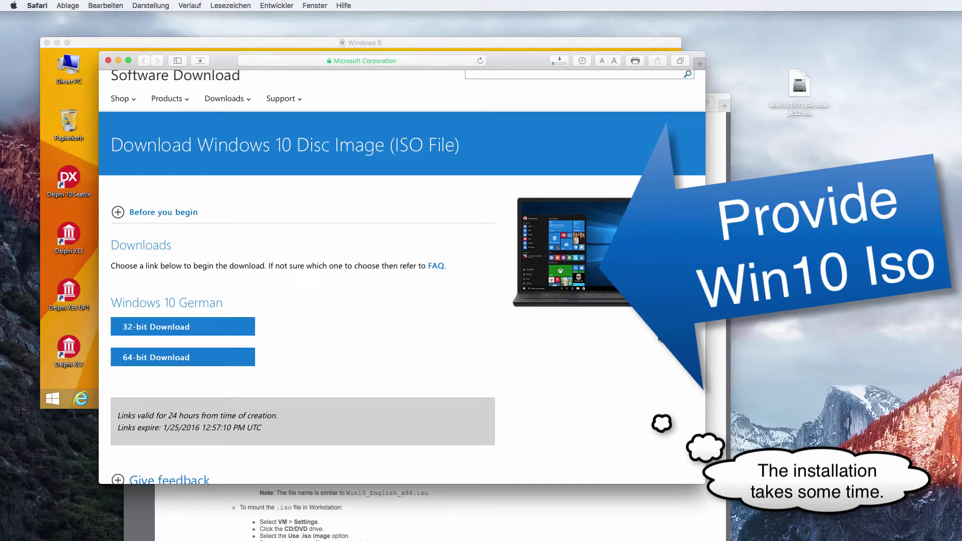
Stop the running Win10_1511_German_x32.iso download, clear the download list and close the Microsoft download window.
click(800, 95)
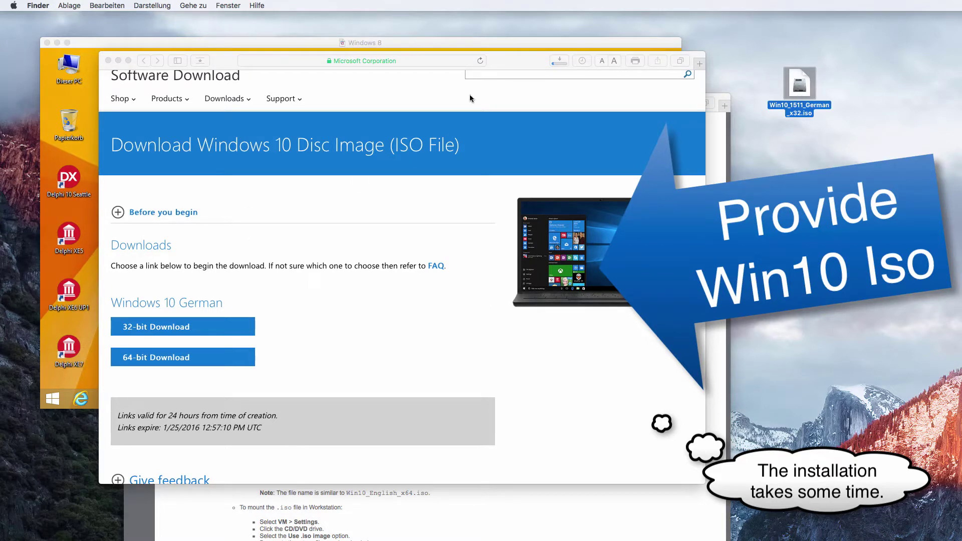
click(561, 62)
click(562, 62)
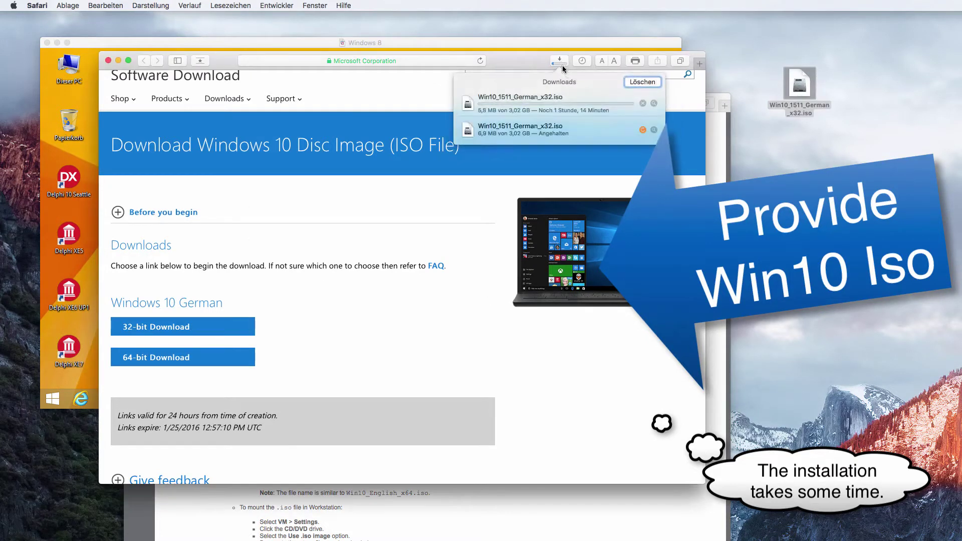
click(643, 103)
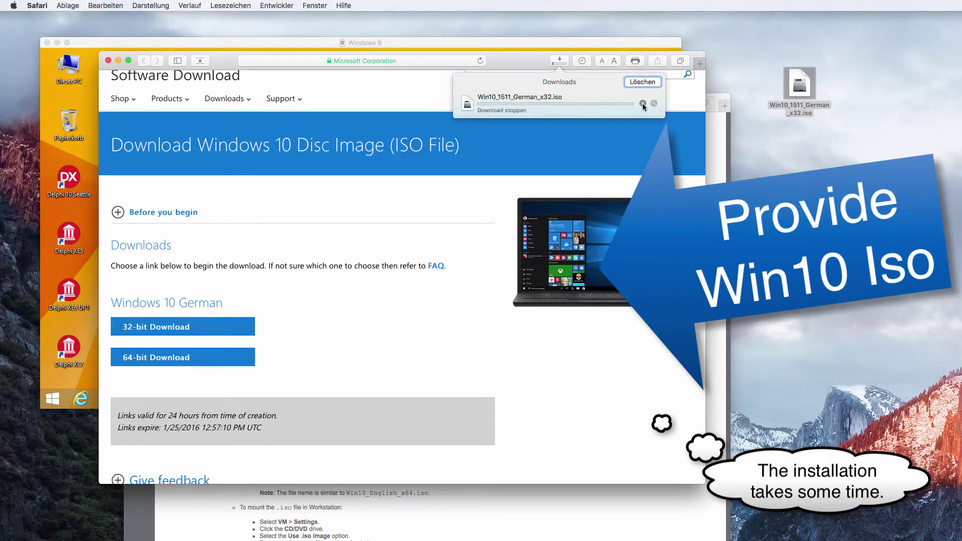
click(640, 82)
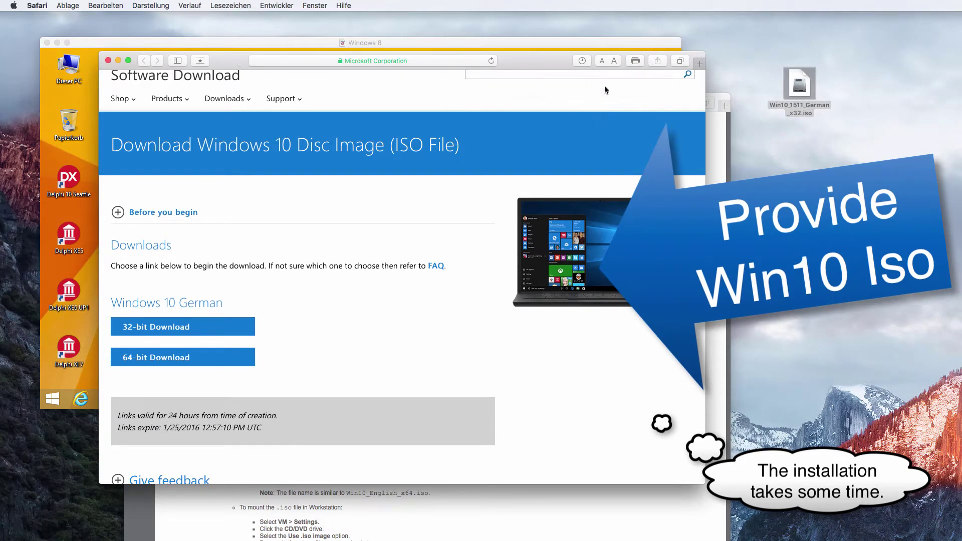
click(107, 60)
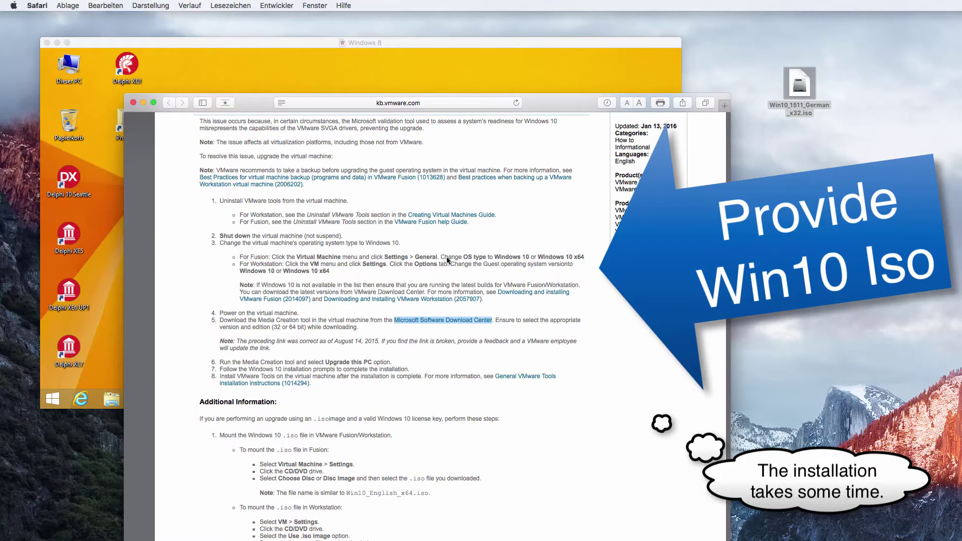
Return to the Windows 8 virtual machine and check its hidden notification area icons.
drag(550, 101, 554, 121)
click(518, 91)
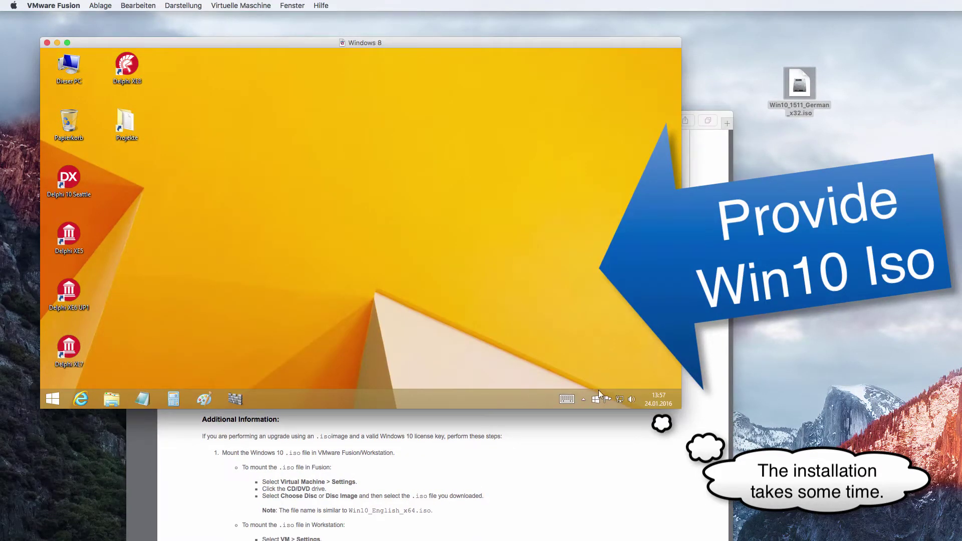
click(583, 400)
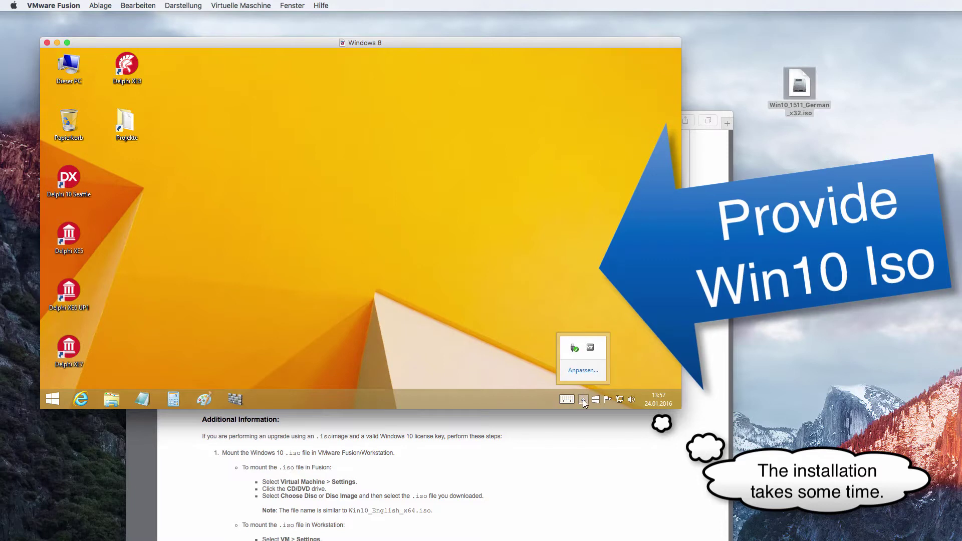
click(591, 349)
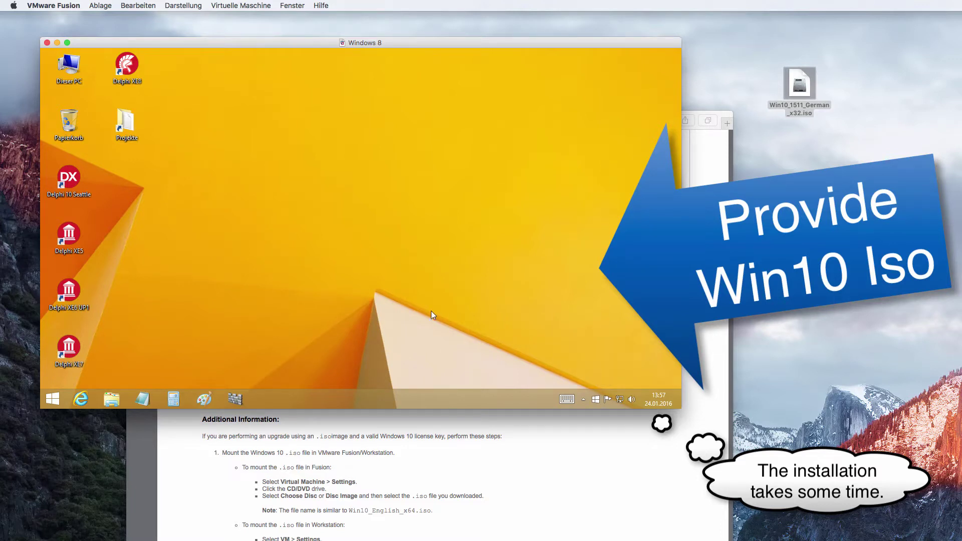
Copy Win10_1511_German_x32.iso from the Mac desktop into the virtual machine's Downloads folder.
double_click(75, 71)
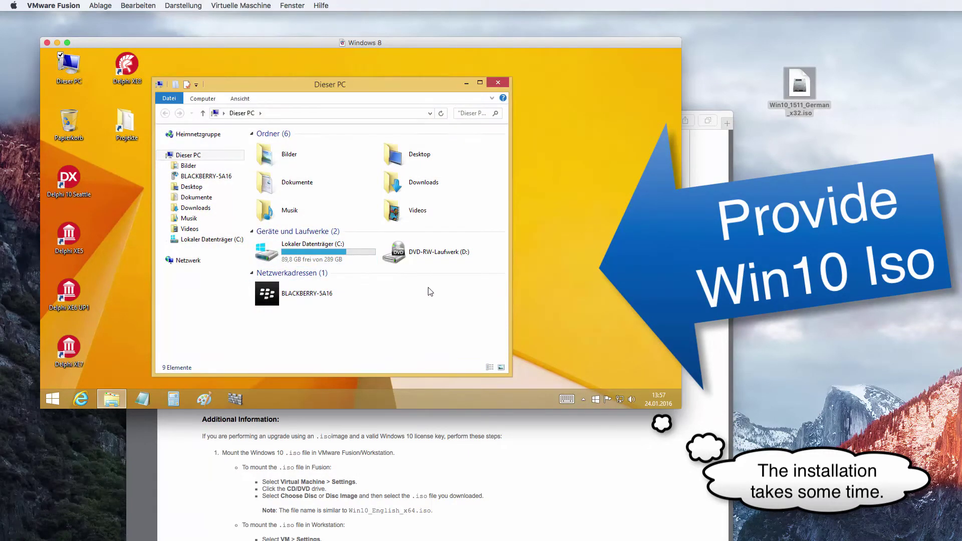
double_click(399, 185)
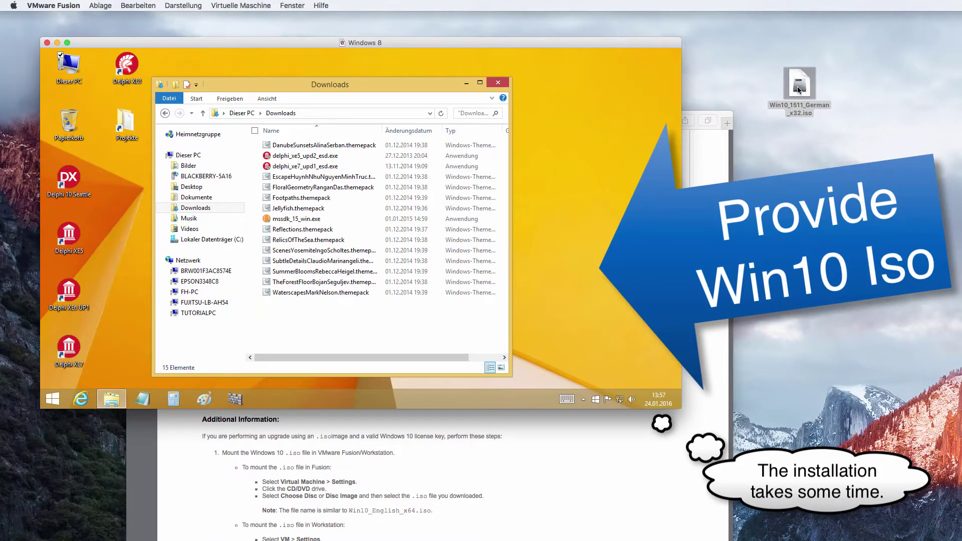
drag(797, 89, 336, 313)
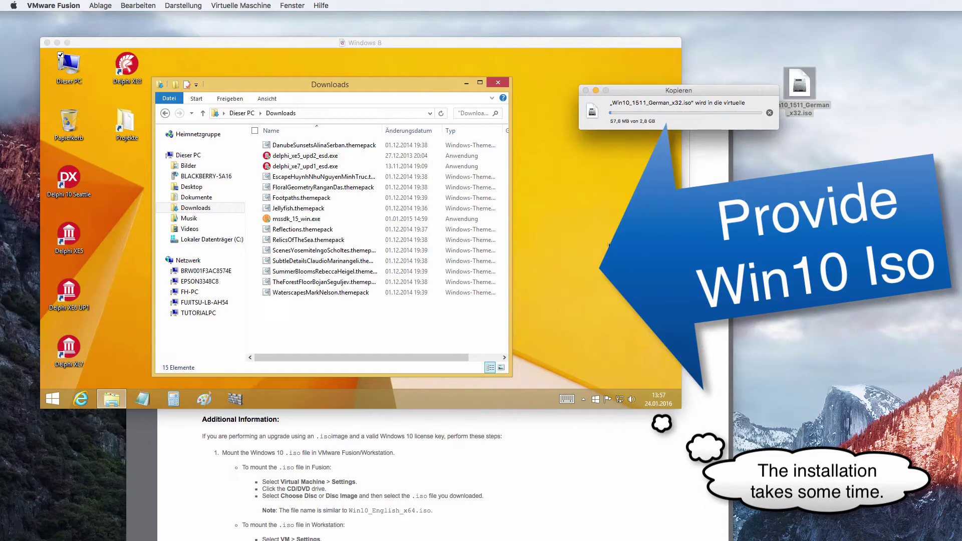
drag(654, 100, 465, 281)
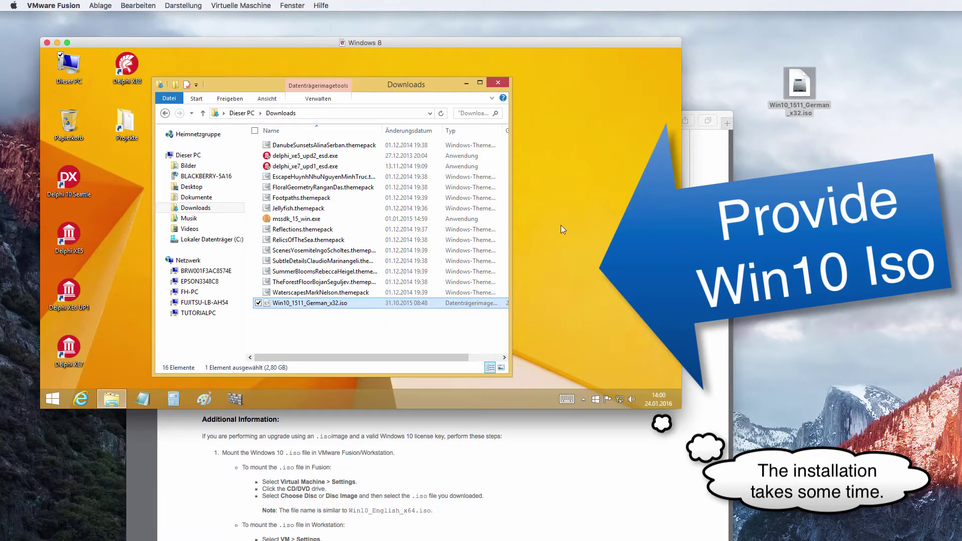
click(351, 329)
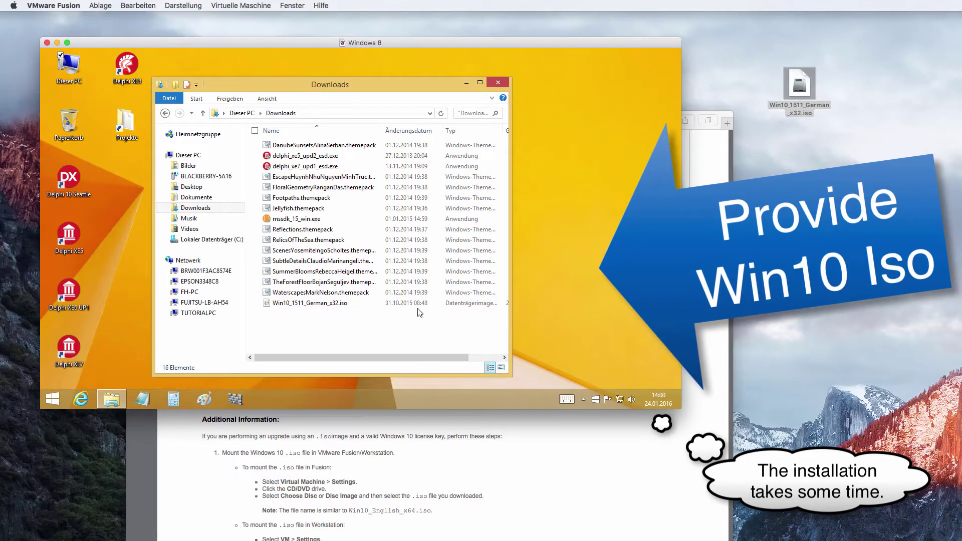
Check the file properties of Win10_1511_German_x32.iso in the Downloads folder, and close the properties and the folder window.
click(325, 303)
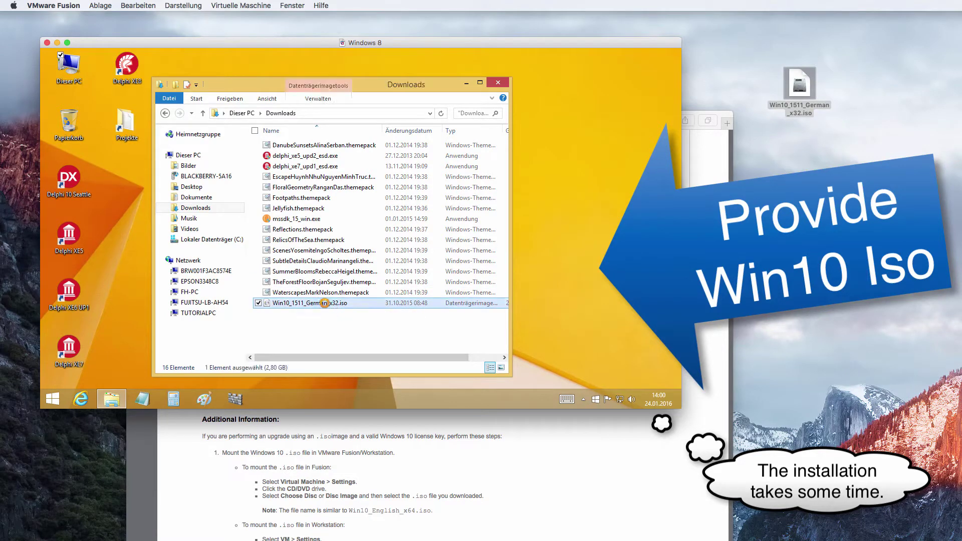
right_click(326, 306)
key(Escape)
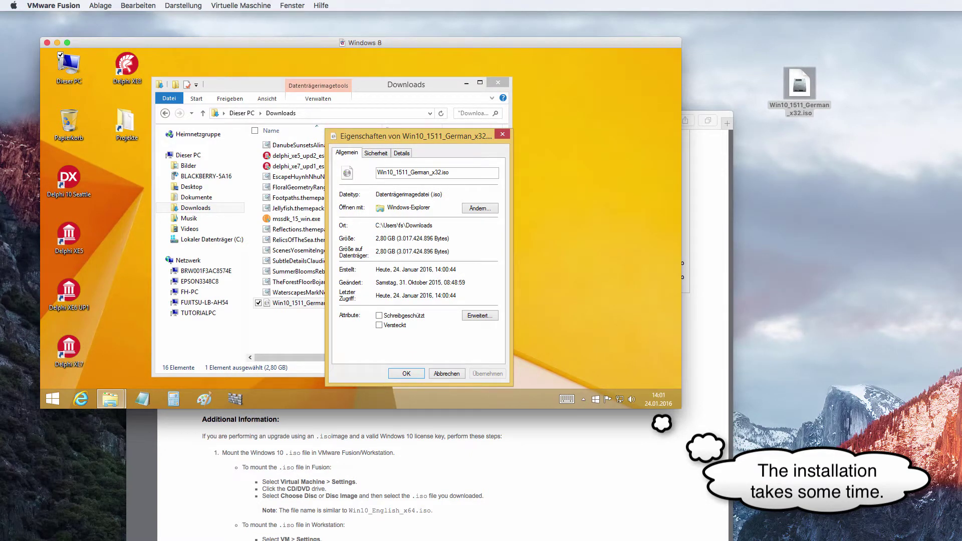
click(503, 134)
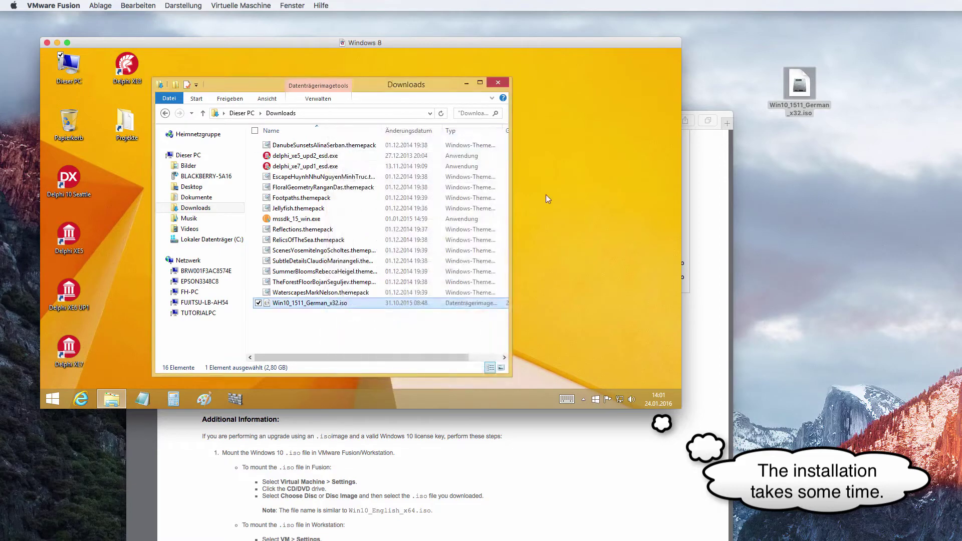
click(499, 83)
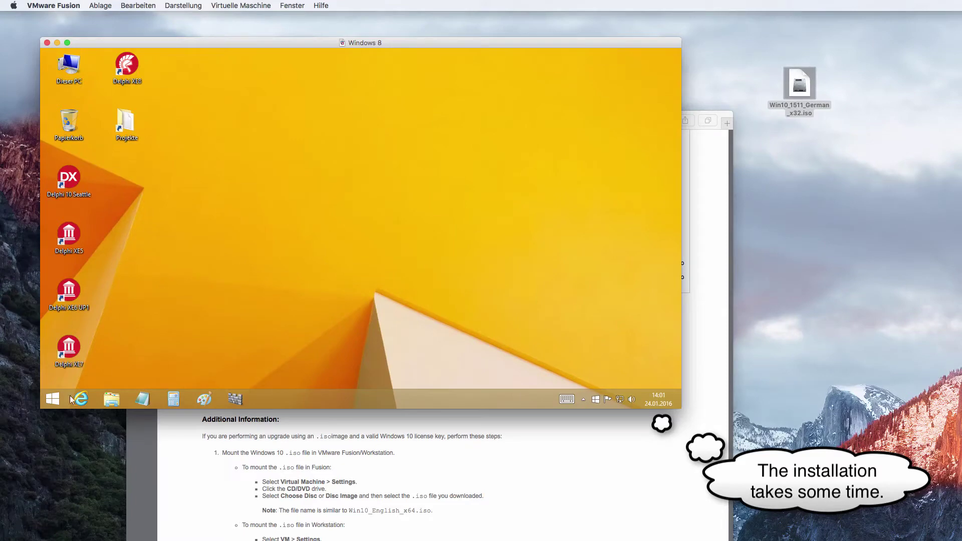
Open Programme und Features from the Windows 8 Systemsteuerung.
click(52, 399)
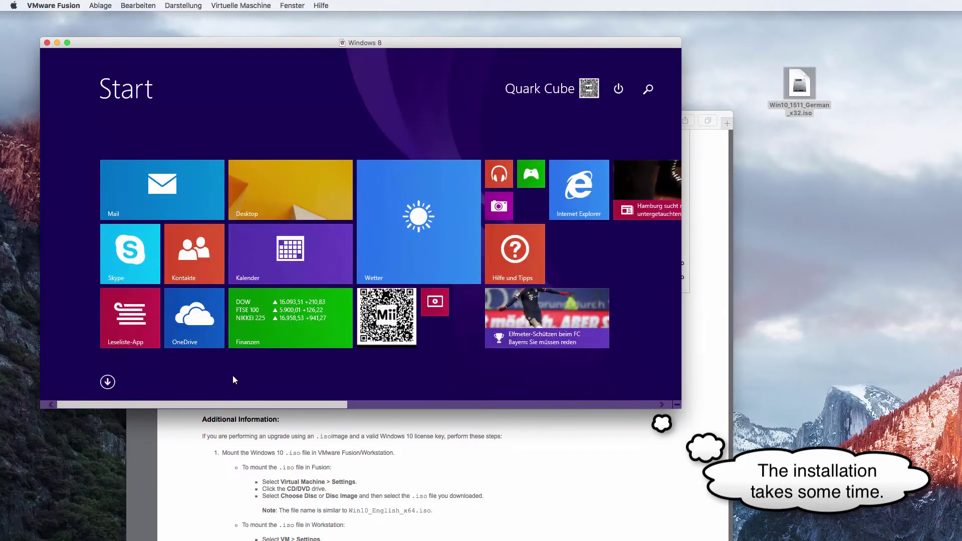
click(287, 199)
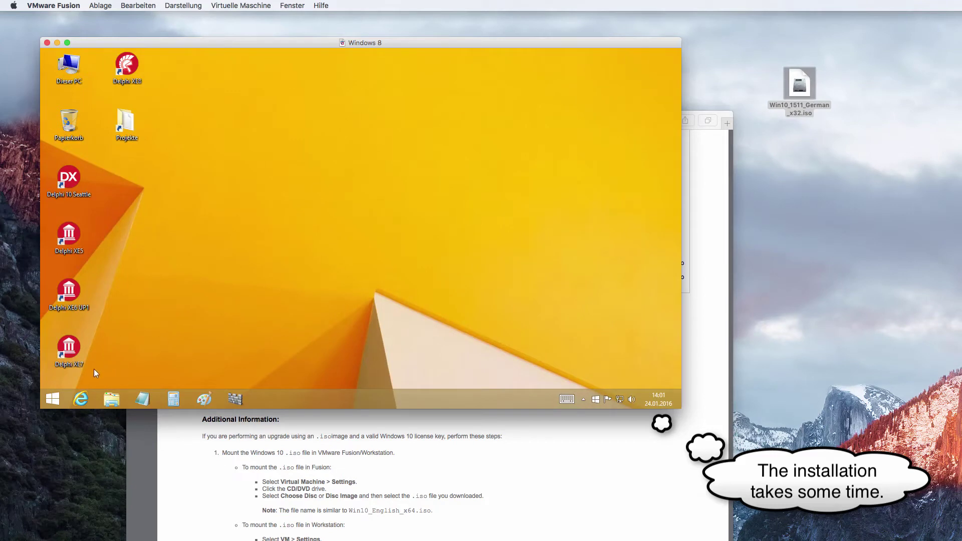
right_click(53, 400)
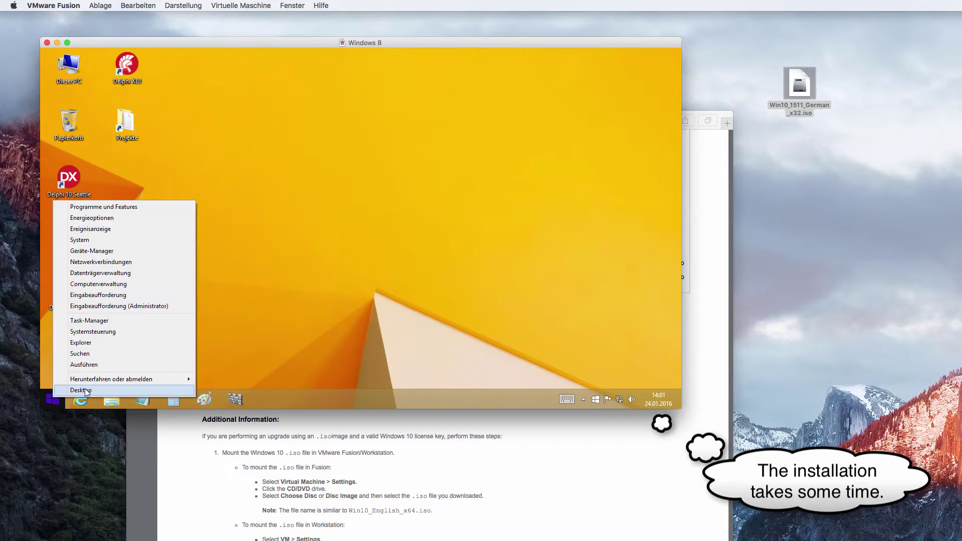
click(117, 331)
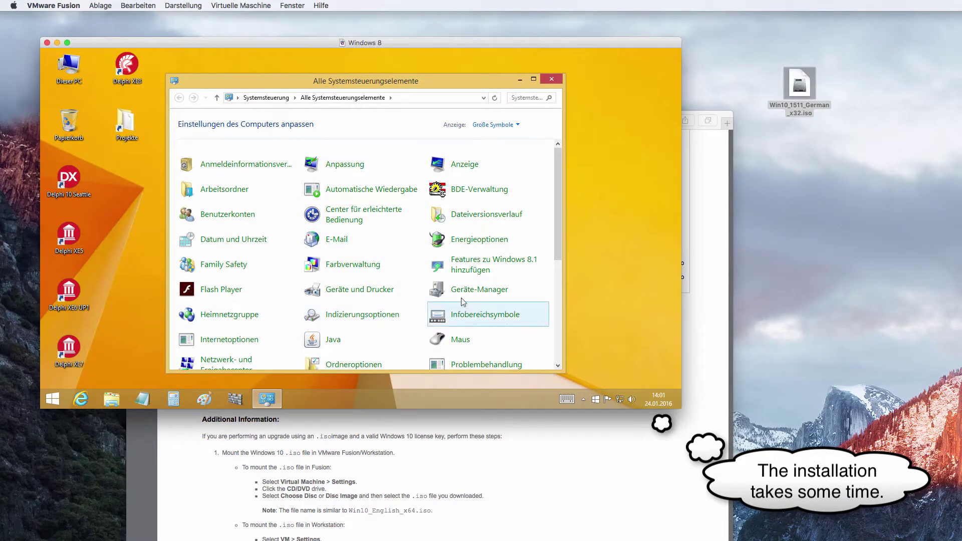
drag(558, 241, 554, 335)
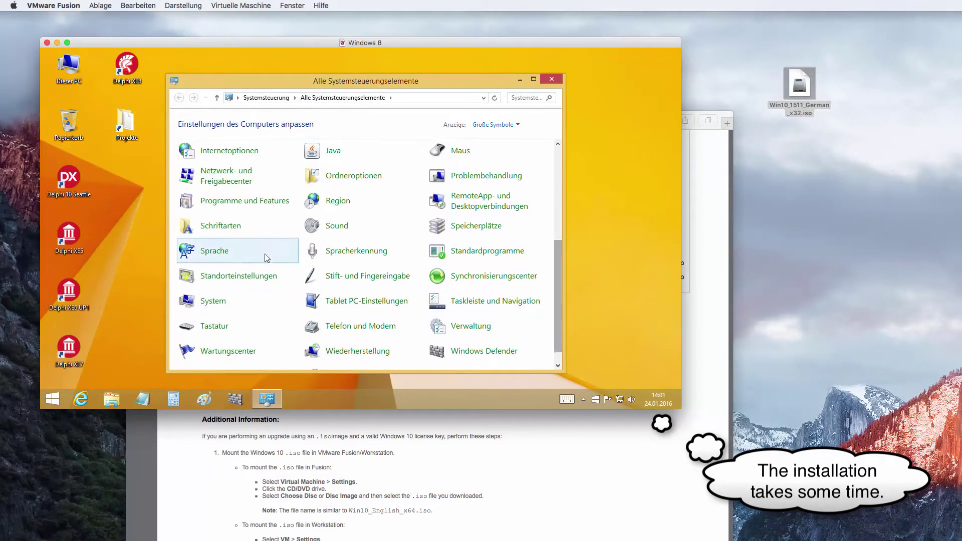
click(259, 206)
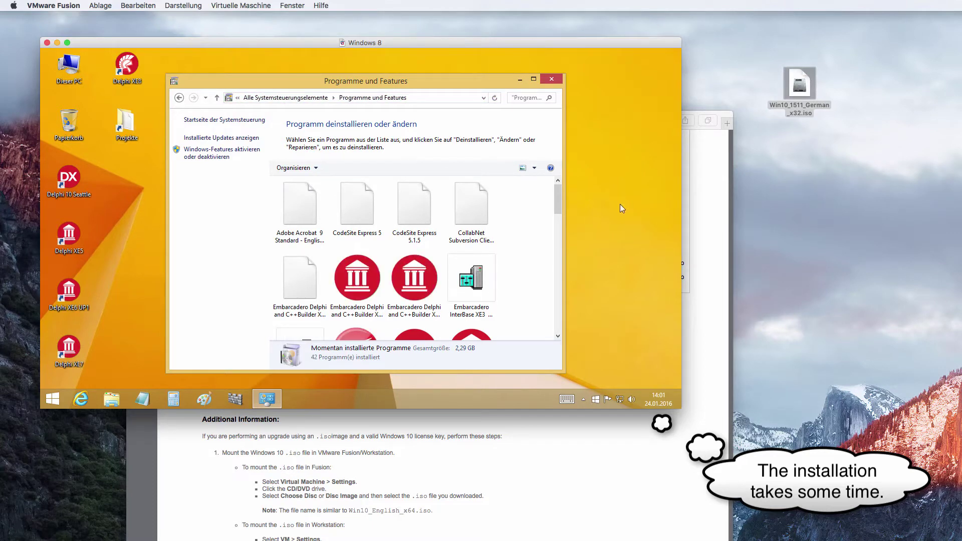
Resize the virtual machine window to about two thirds of the Mac screen width and reposition the Programme und Features window inside it.
drag(689, 403, 840, 508)
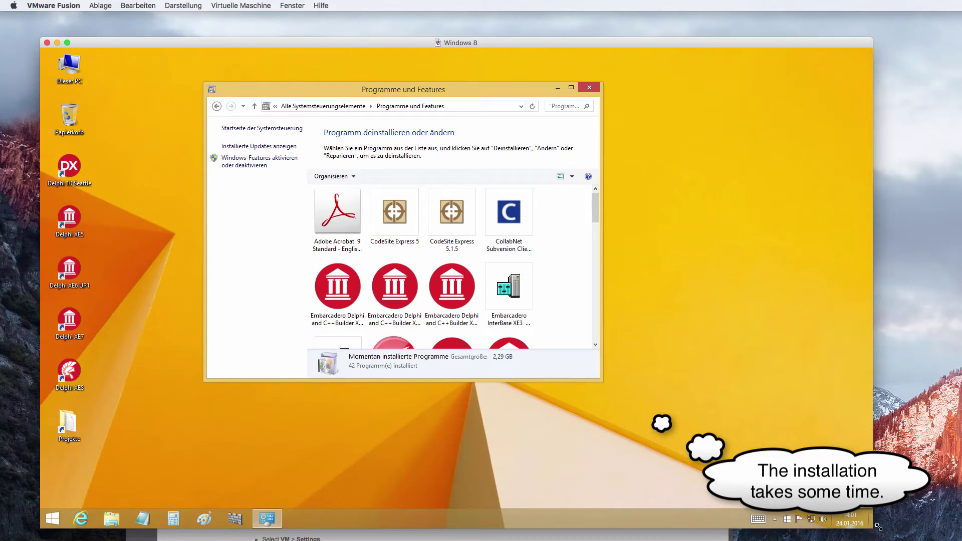
drag(873, 529, 948, 521)
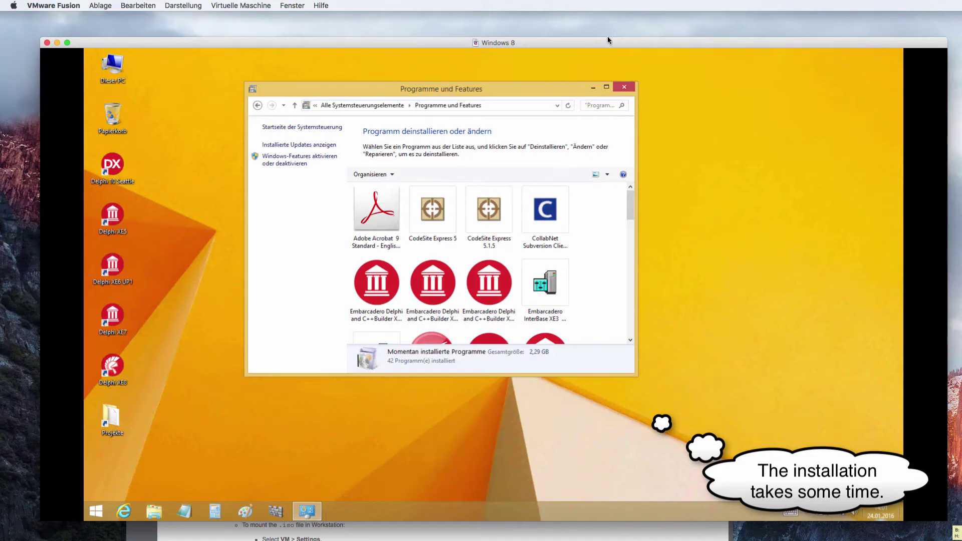
double_click(567, 46)
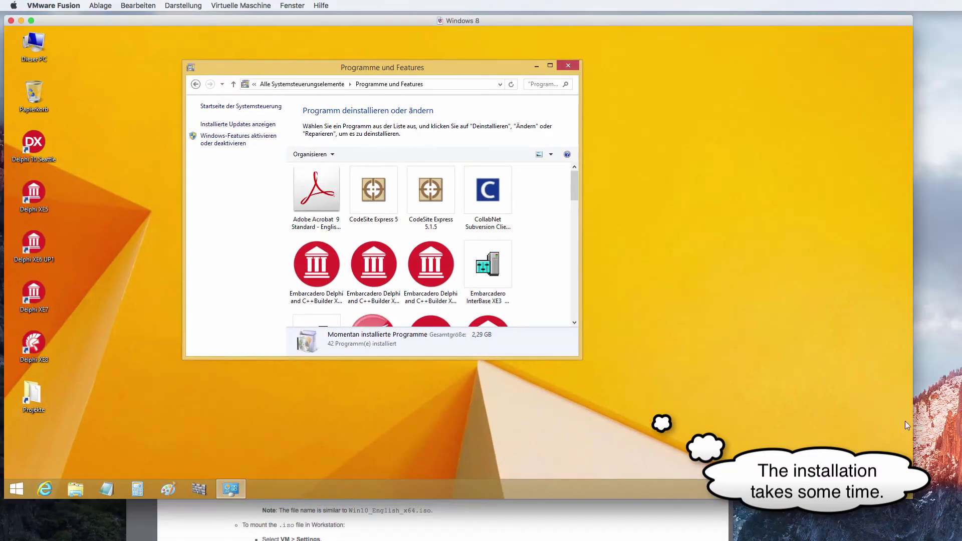
drag(913, 500, 959, 539)
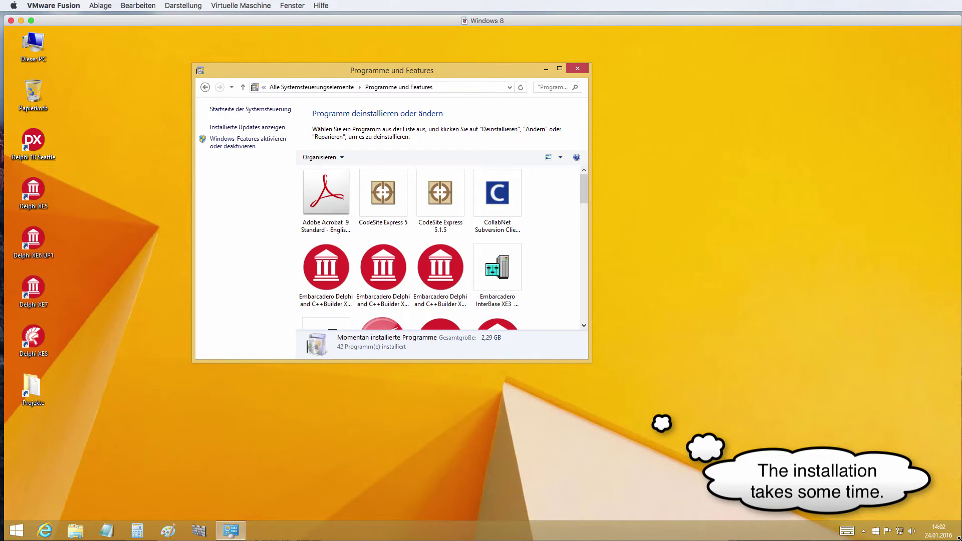
drag(959, 538, 457, 329)
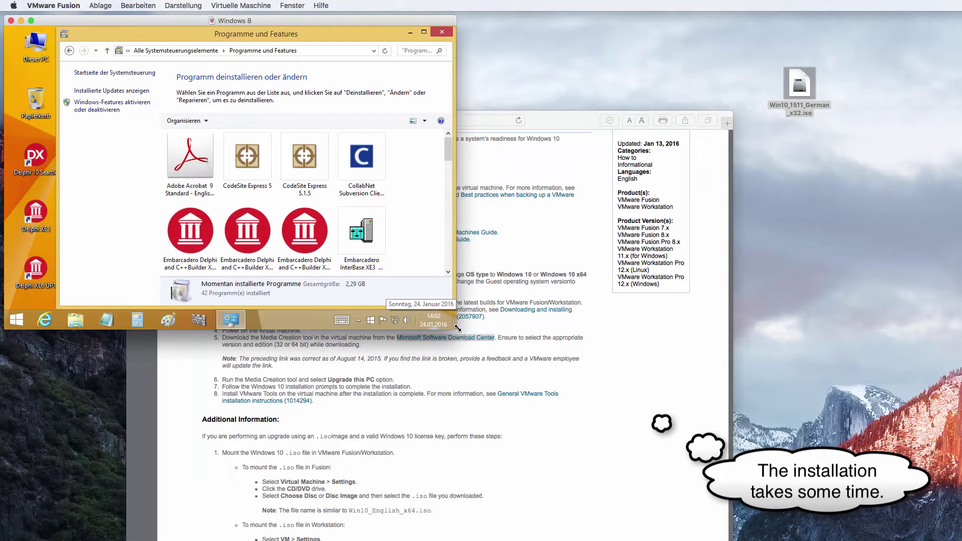
drag(458, 328, 646, 447)
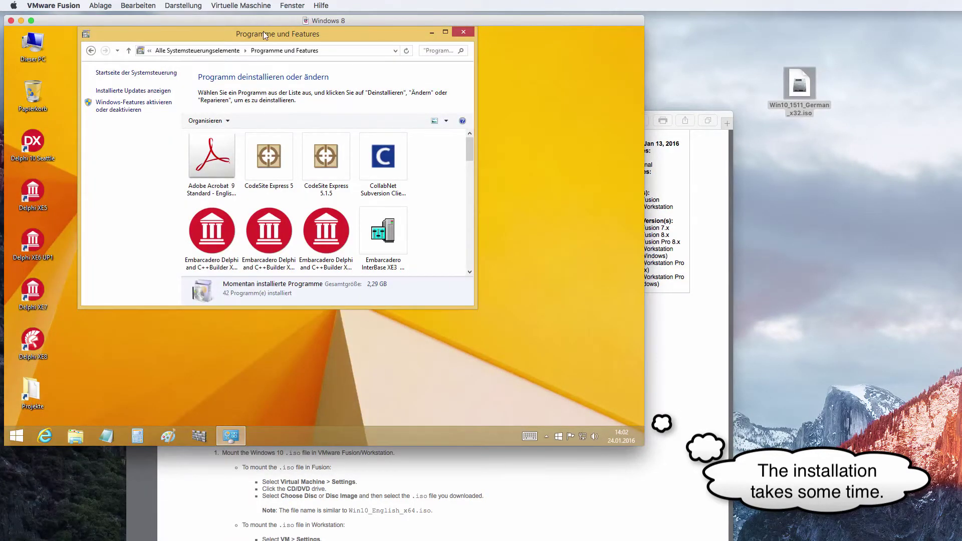
drag(263, 31, 325, 62)
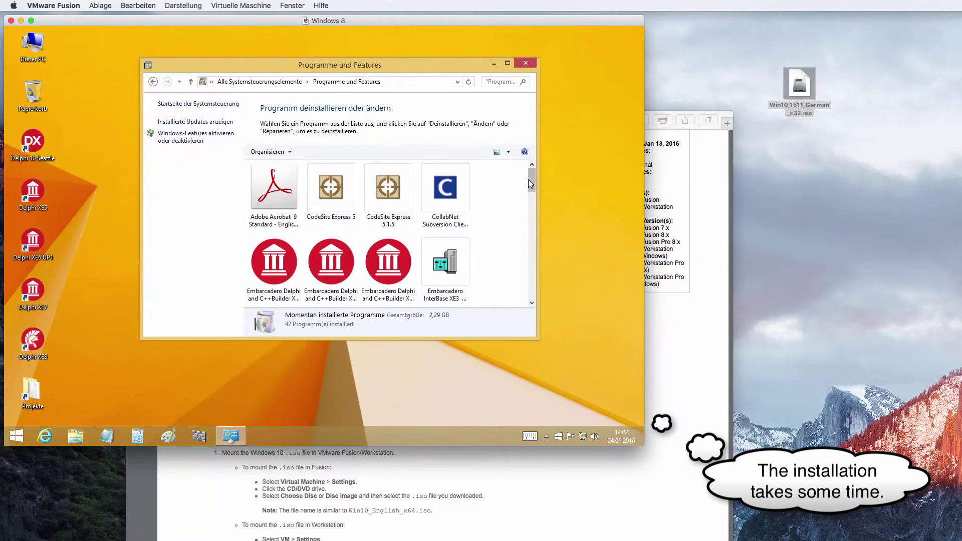
Uninstall VMware Tools from the installed programs, confirming the removal and allowing the user account control request.
drag(530, 181, 529, 293)
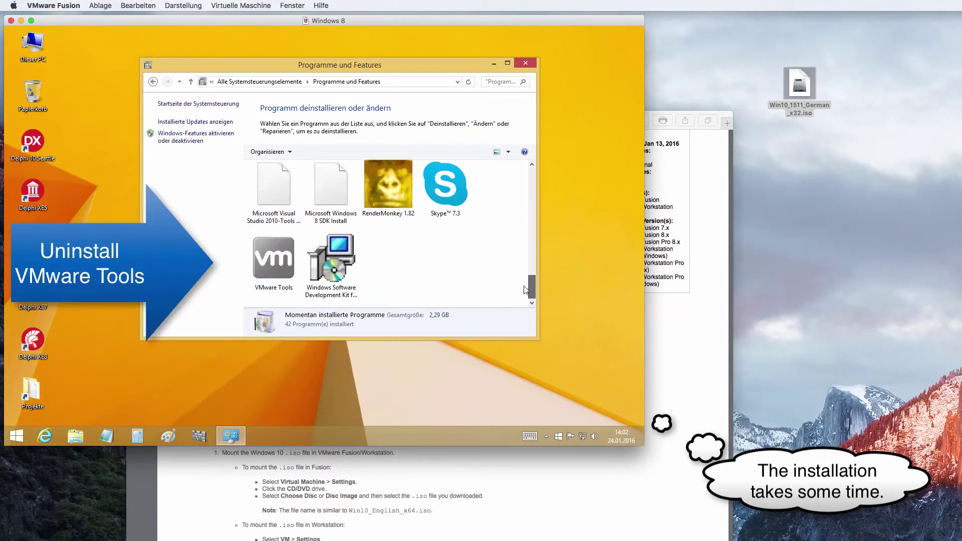
click(273, 262)
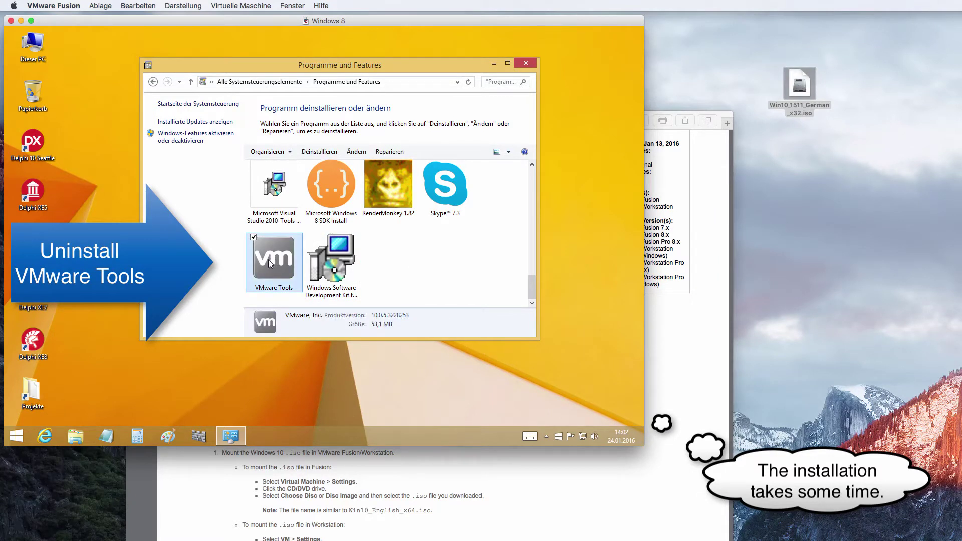
click(321, 152)
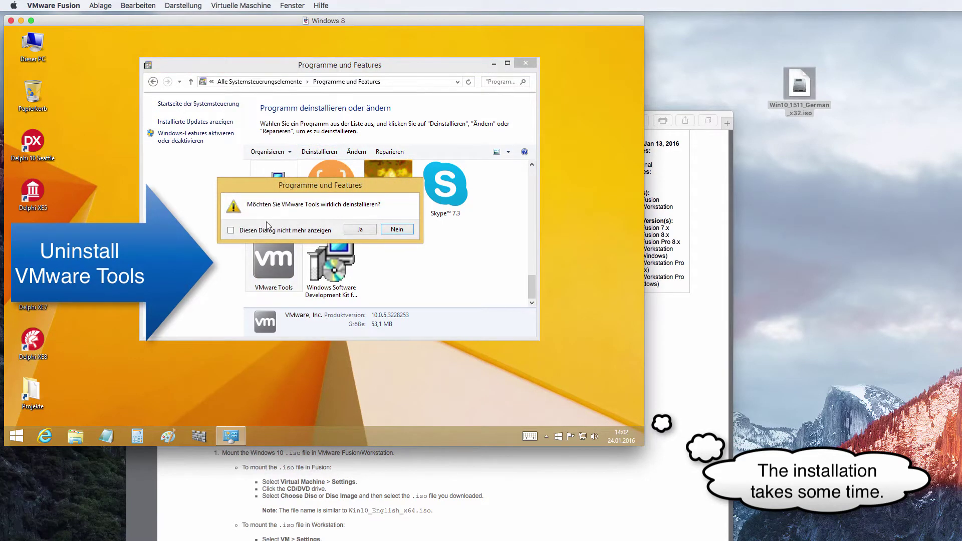
click(371, 232)
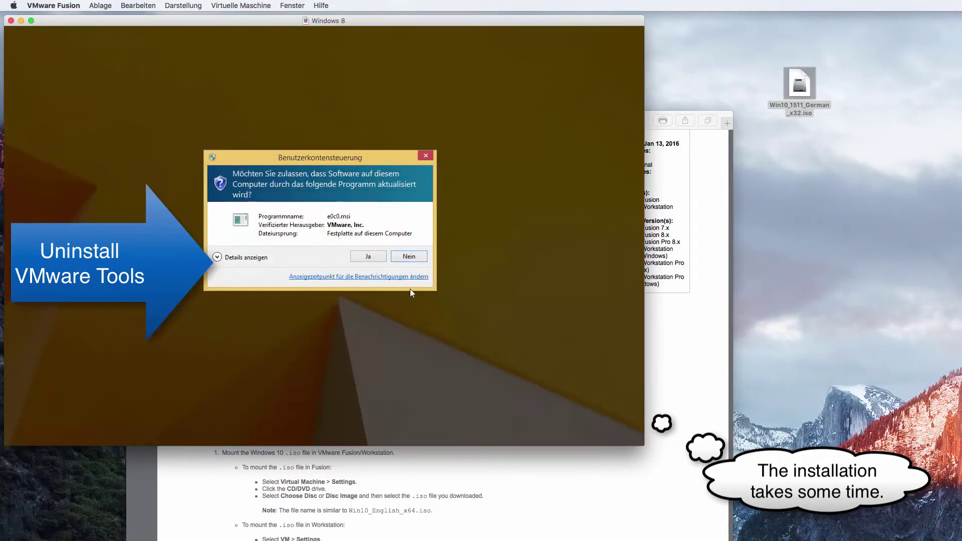
click(371, 258)
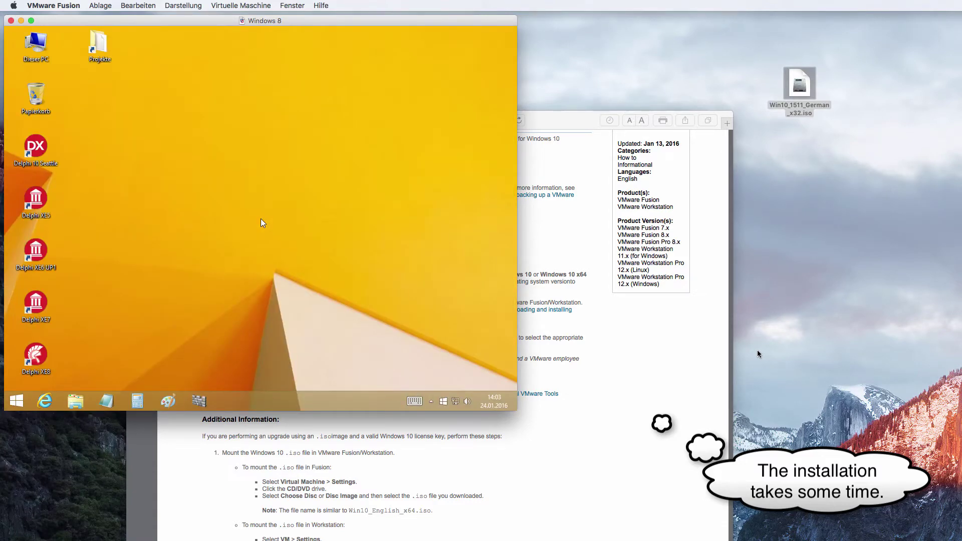
Move the Windows 8 virtual machine window up beneath the Mac menu bar and enlarge it to nearly the full screen height.
click(350, 294)
drag(518, 351, 346, 325)
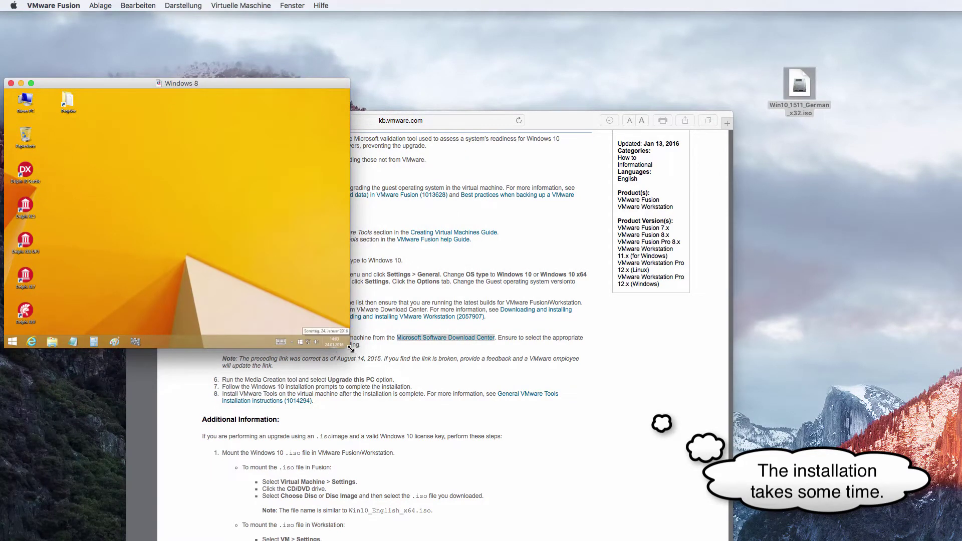
drag(348, 346, 575, 518)
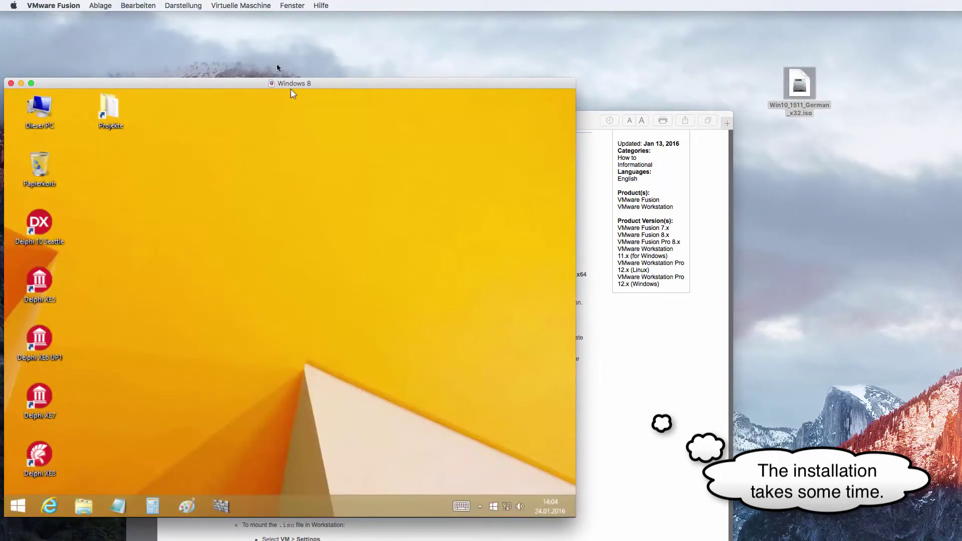
drag(239, 88, 241, 25)
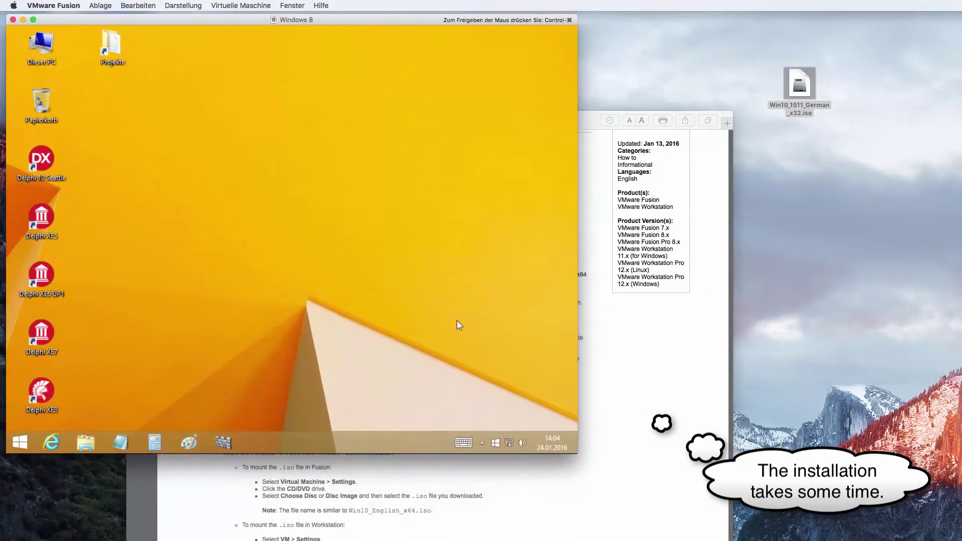
drag(576, 455, 685, 526)
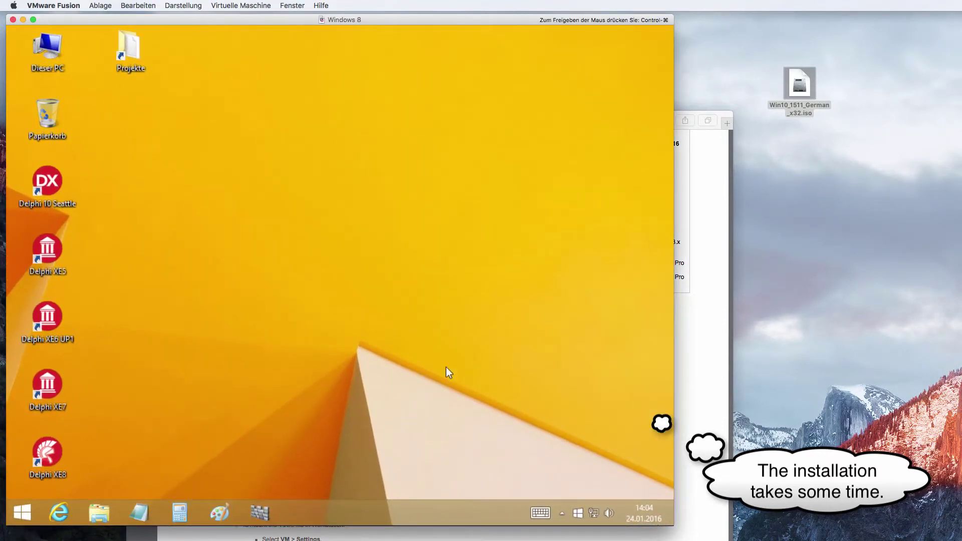
Set the Windows 8 screen resolution to 1152 × 864, keep the changed display settings and close the resolution window.
right_click(348, 215)
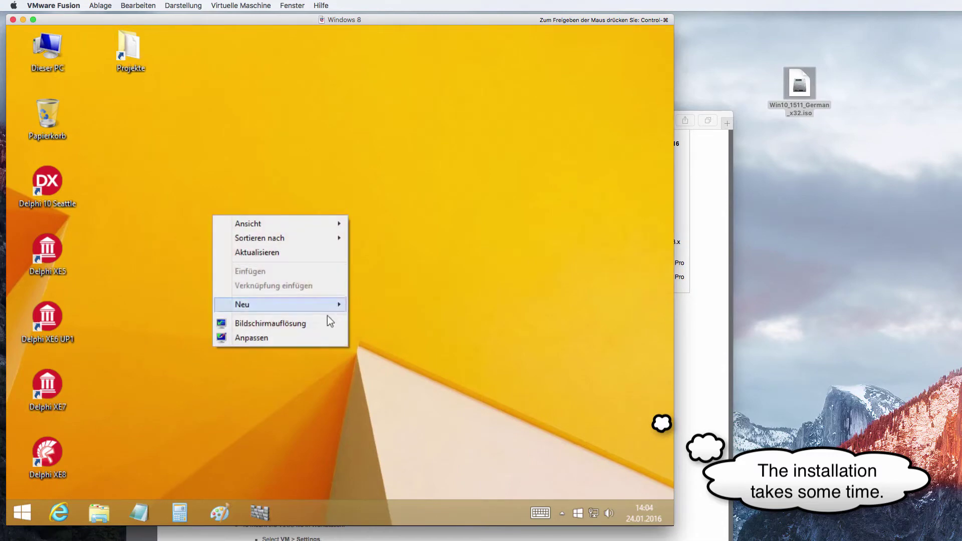
click(316, 325)
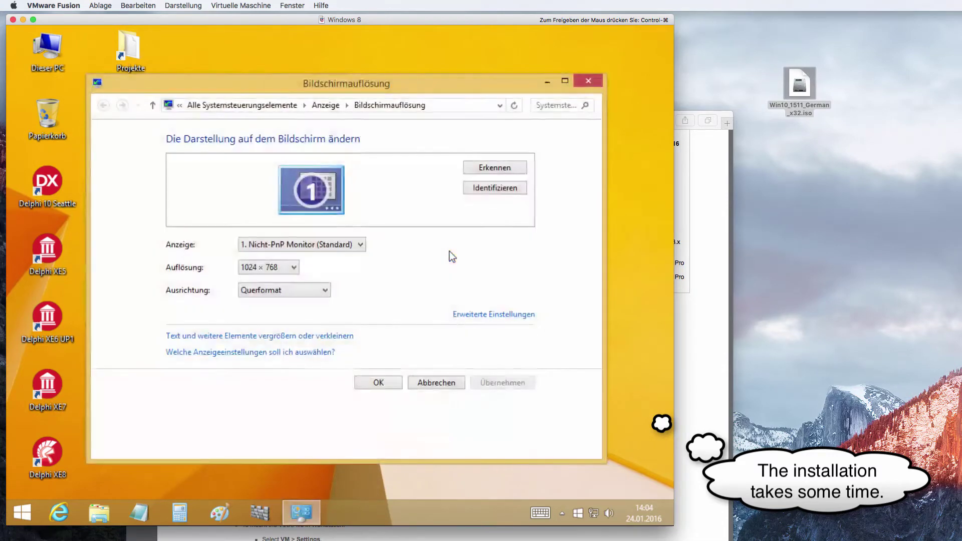
click(278, 269)
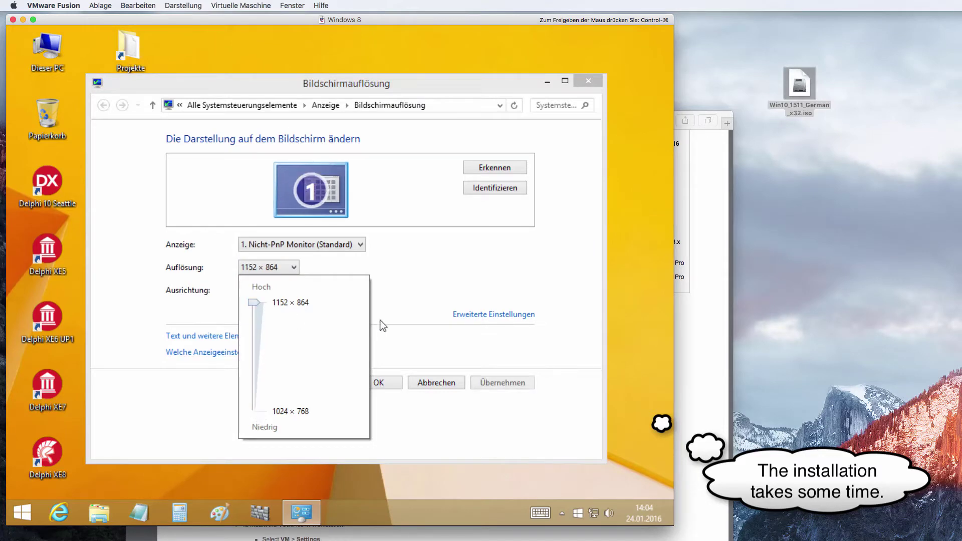
click(426, 286)
click(473, 381)
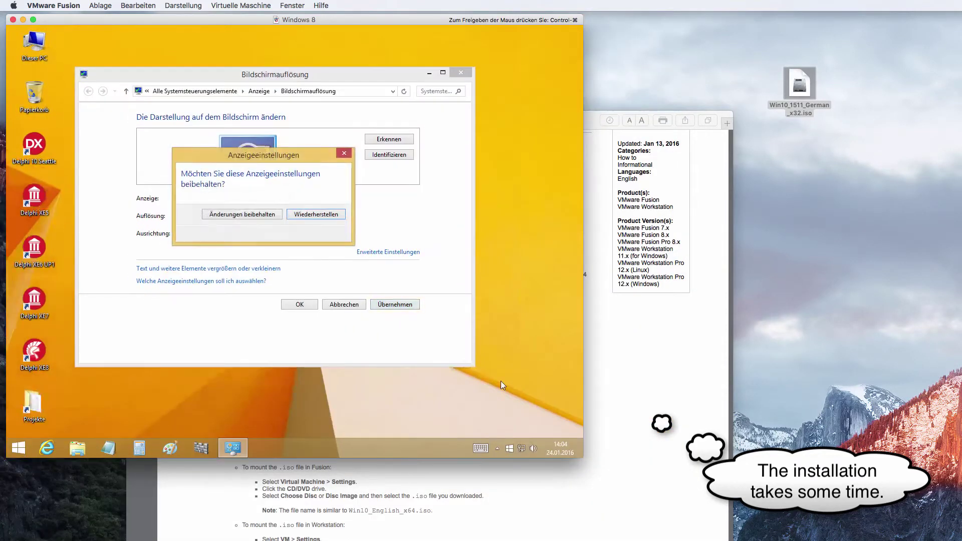
click(246, 215)
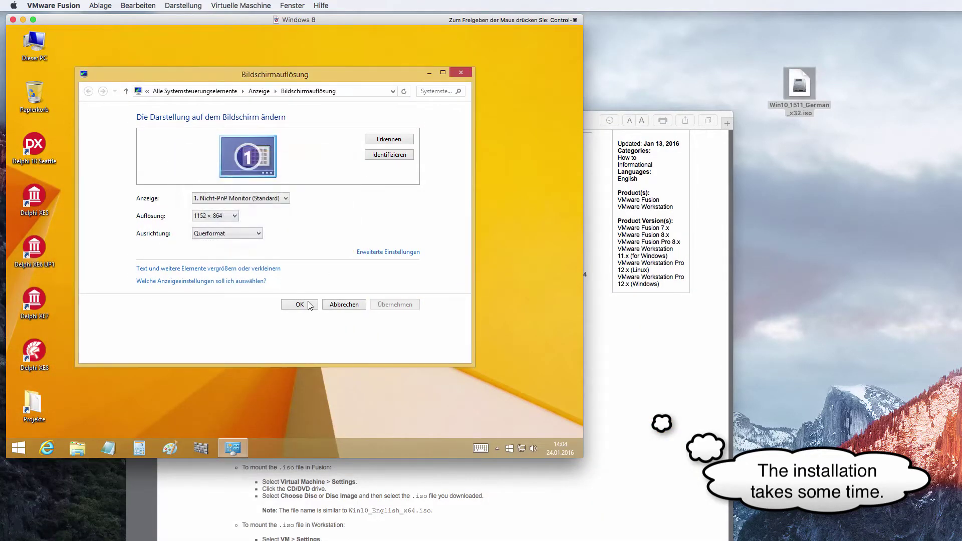
click(290, 304)
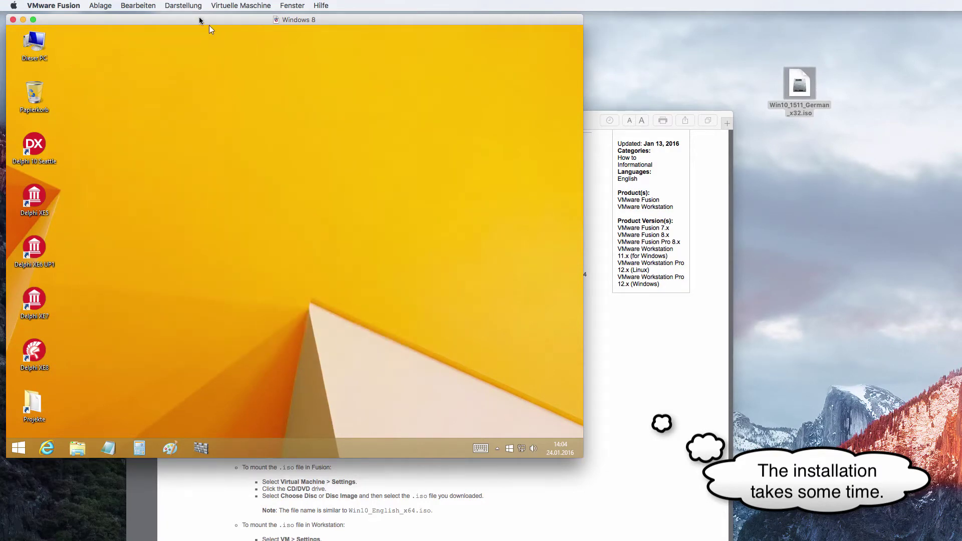
Widen the virtual machine window slightly and shift it away from the edge of the Mac desktop.
drag(209, 25, 235, 40)
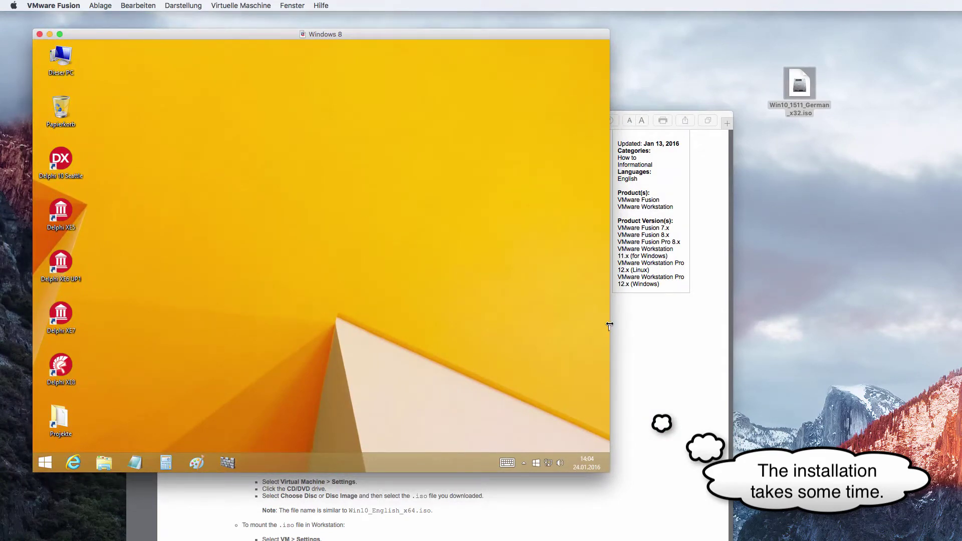
drag(610, 323, 783, 336)
click(249, 312)
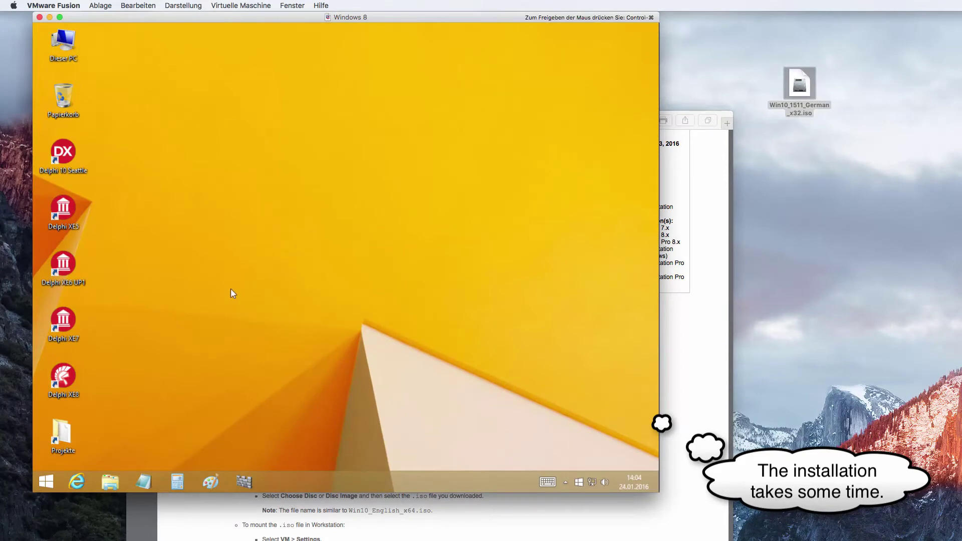
drag(154, 17, 161, 30)
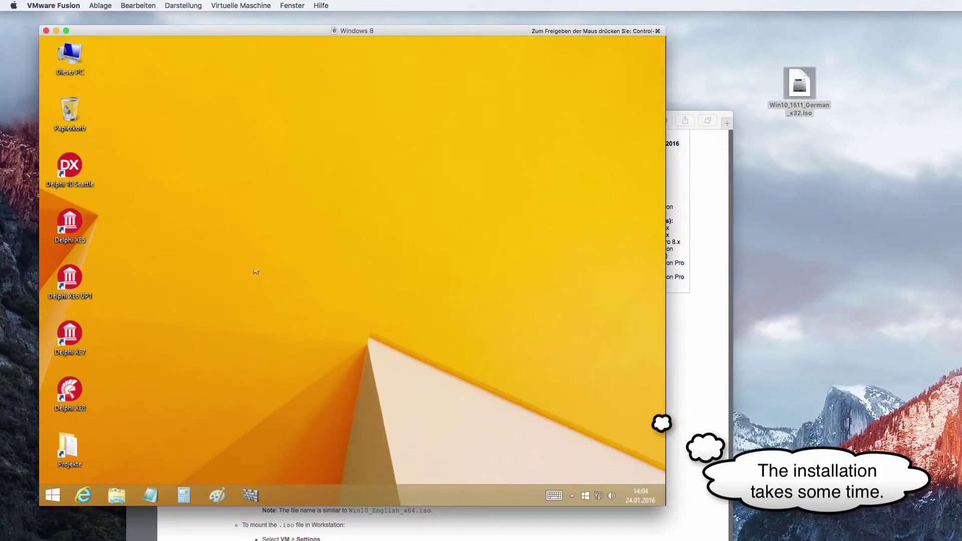
Check which screen resolutions the Windows display settings offer and close the resolution window.
right_click(252, 253)
click(215, 346)
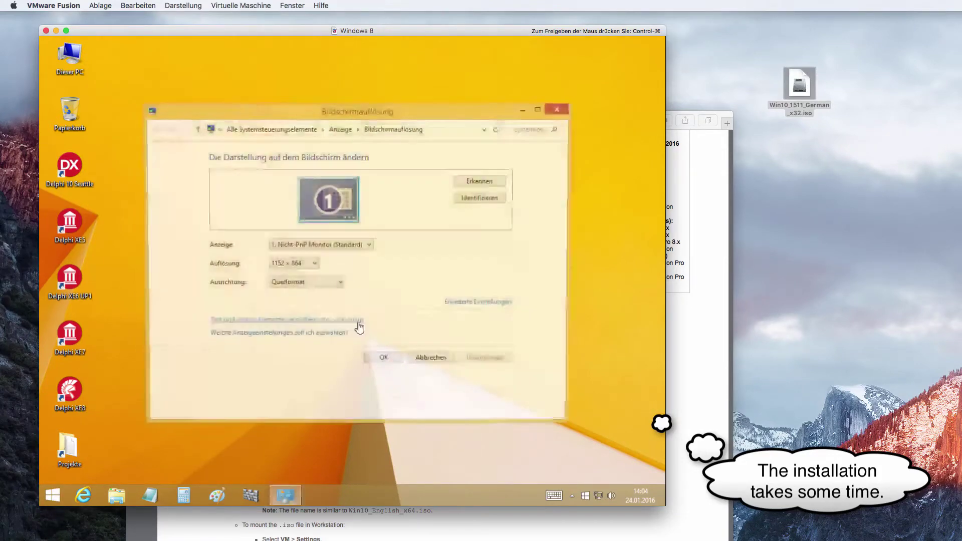
click(308, 265)
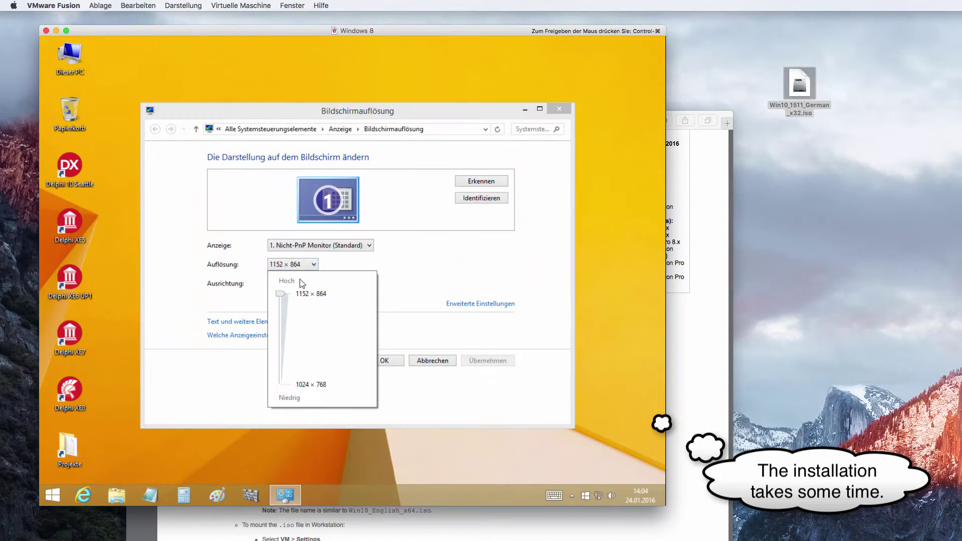
click(387, 277)
click(385, 362)
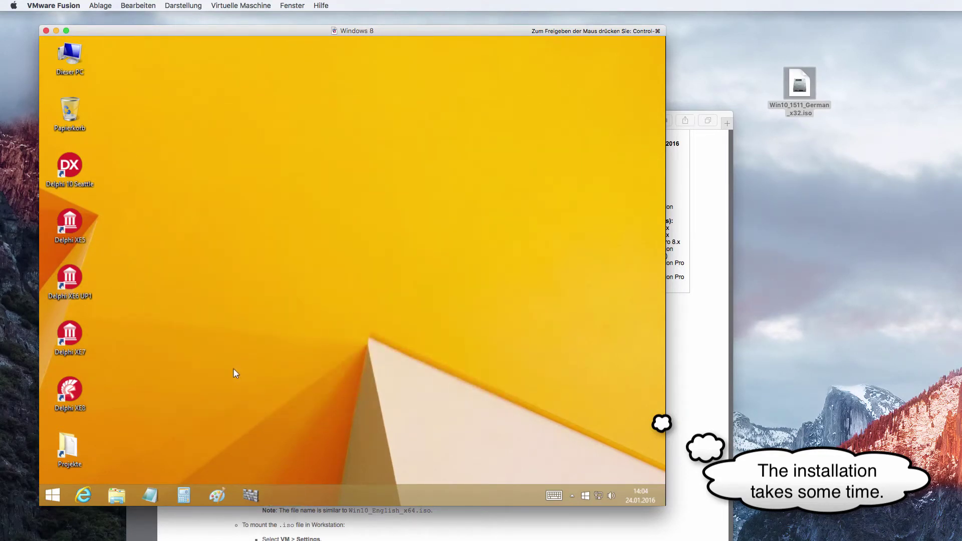
Shut down the Windows 8 virtual machine from within Windows.
click(46, 495)
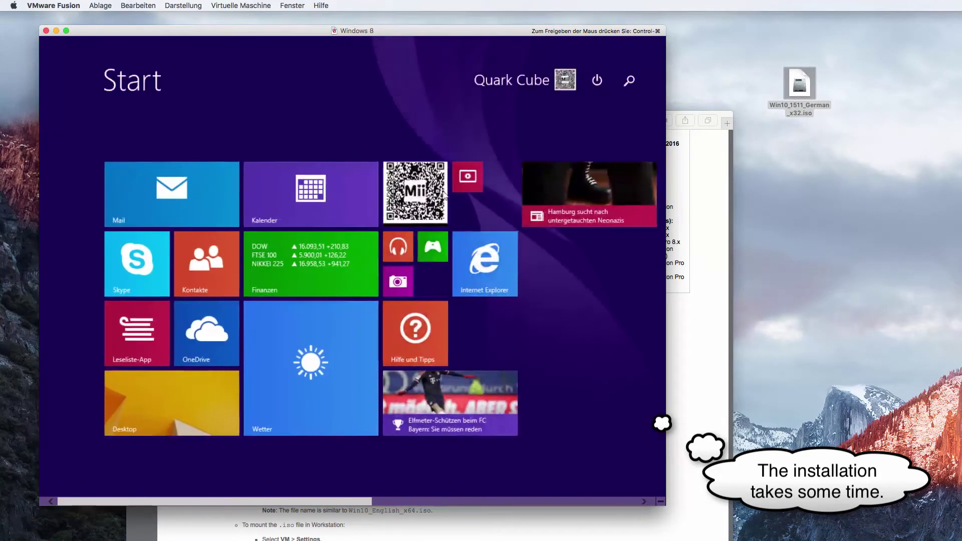
click(597, 83)
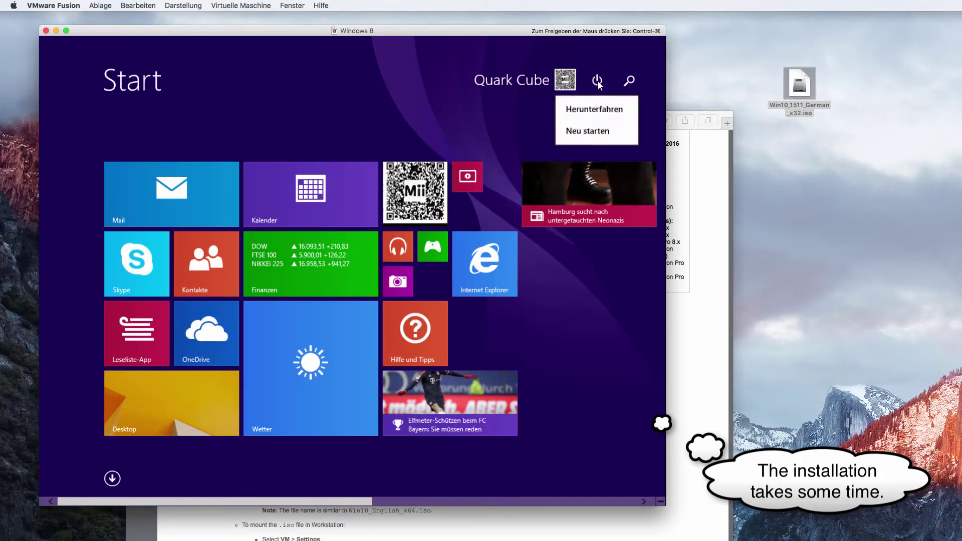
click(621, 110)
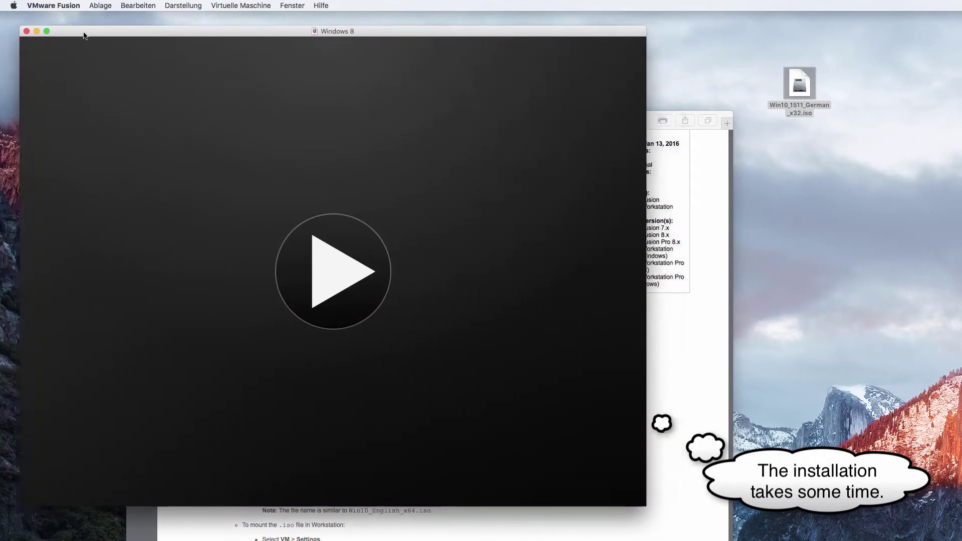
Change the virtual machine's operating system type to Microsoft Windows 10 in its general settings and confirm the change.
click(240, 5)
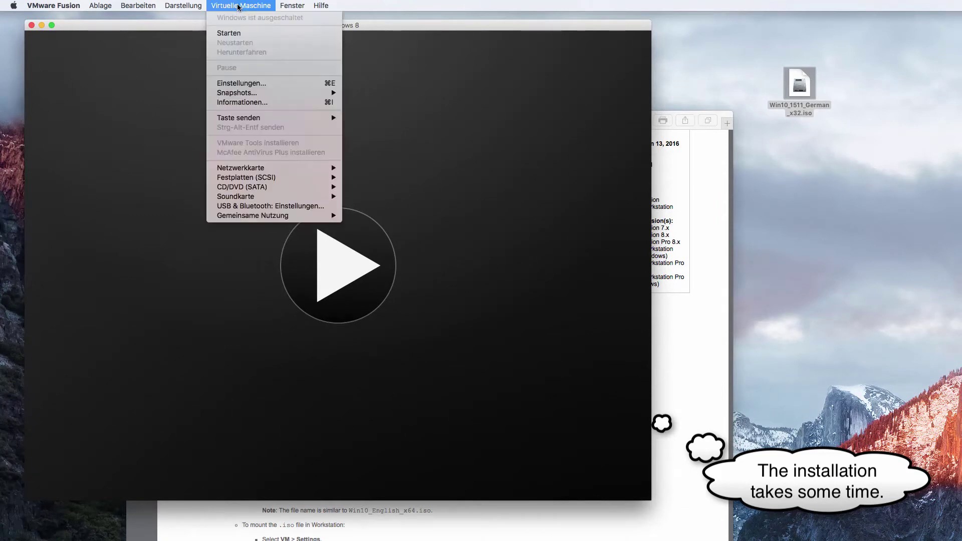
click(307, 102)
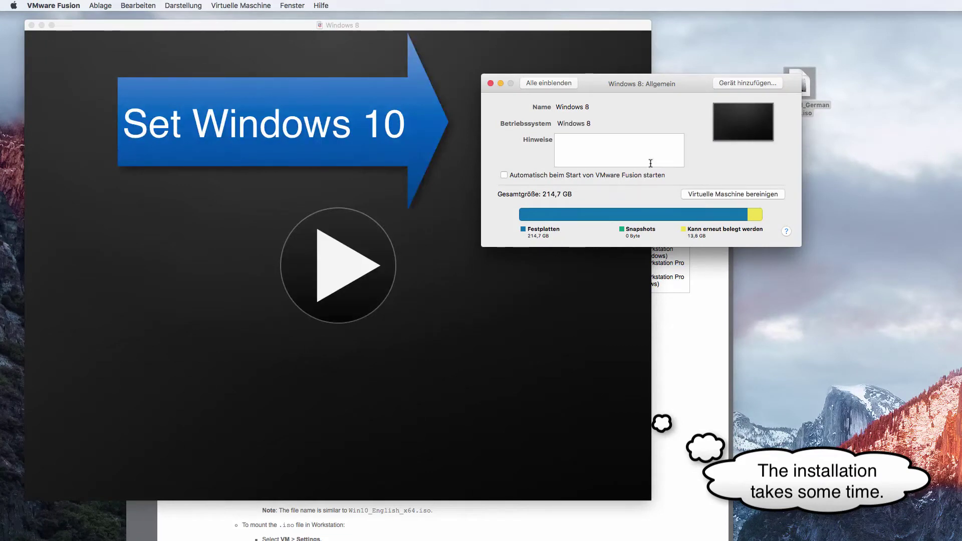
click(625, 122)
mouse_move(632, 136)
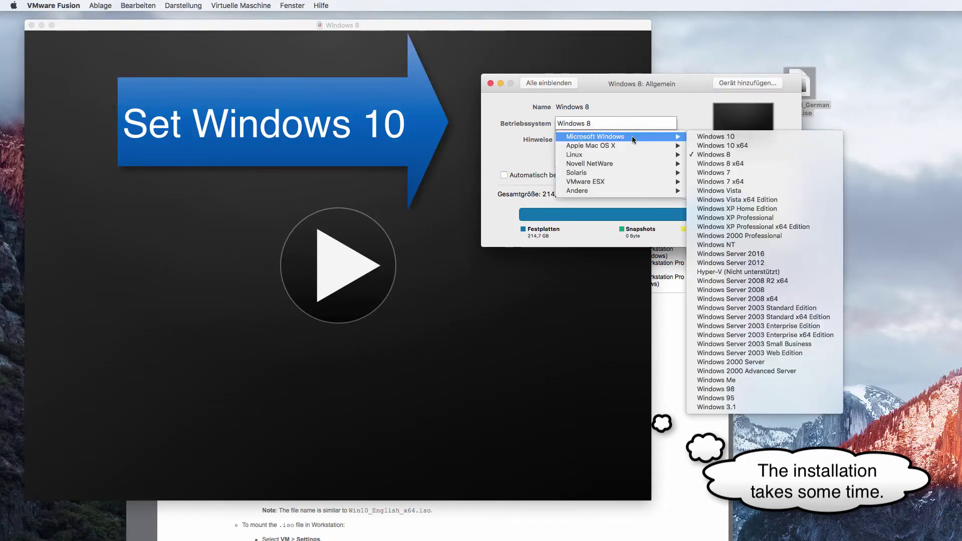
click(712, 137)
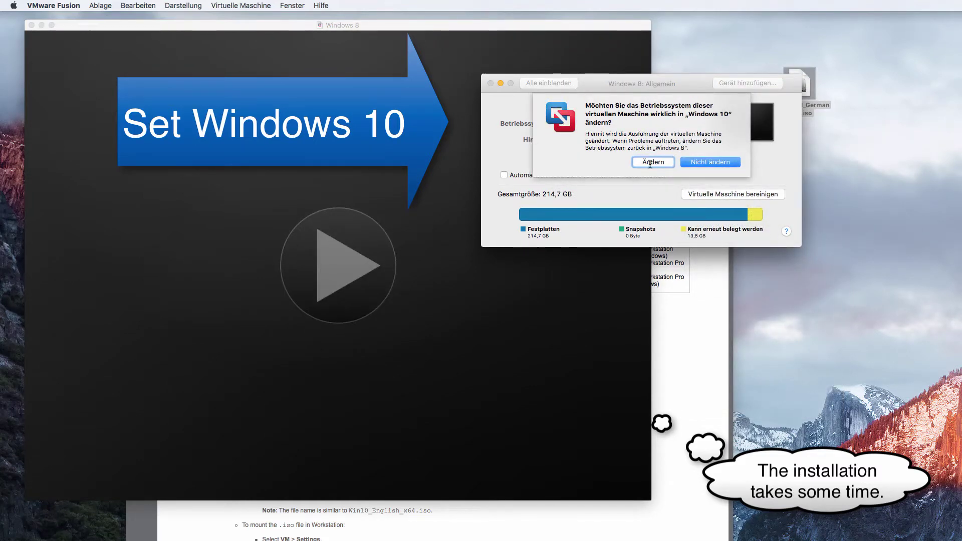
click(650, 162)
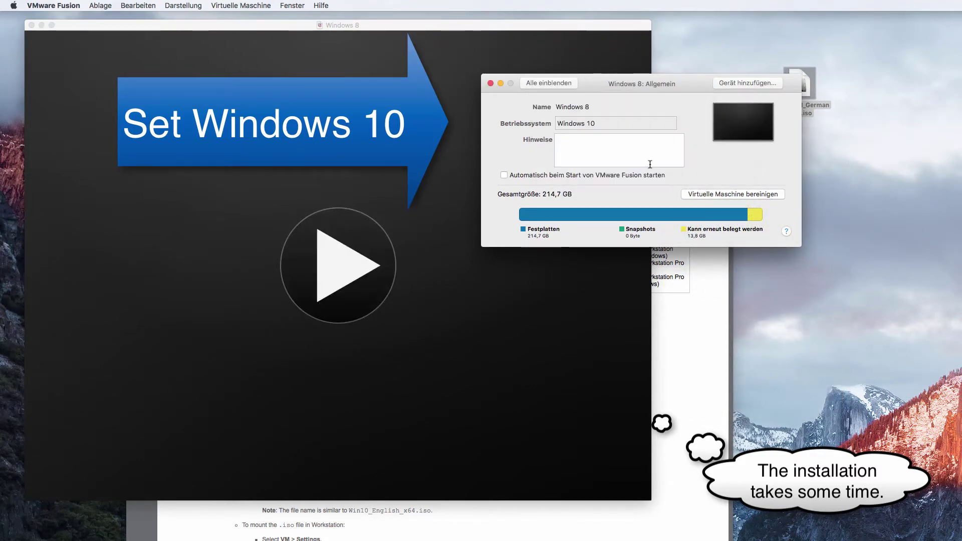
Rename the virtual machine as Windows 10 and close its settings window.
click(599, 107)
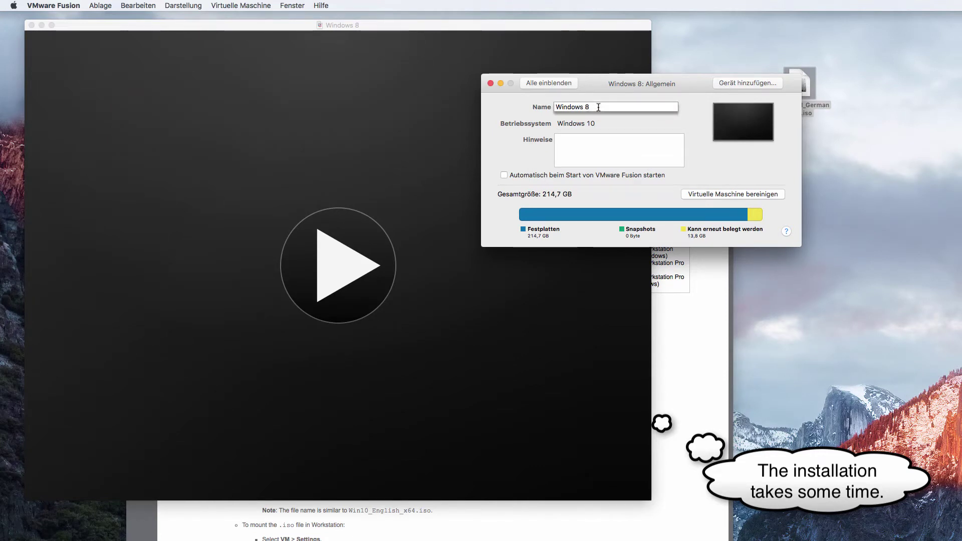
key(BackSpace)
key(Return)
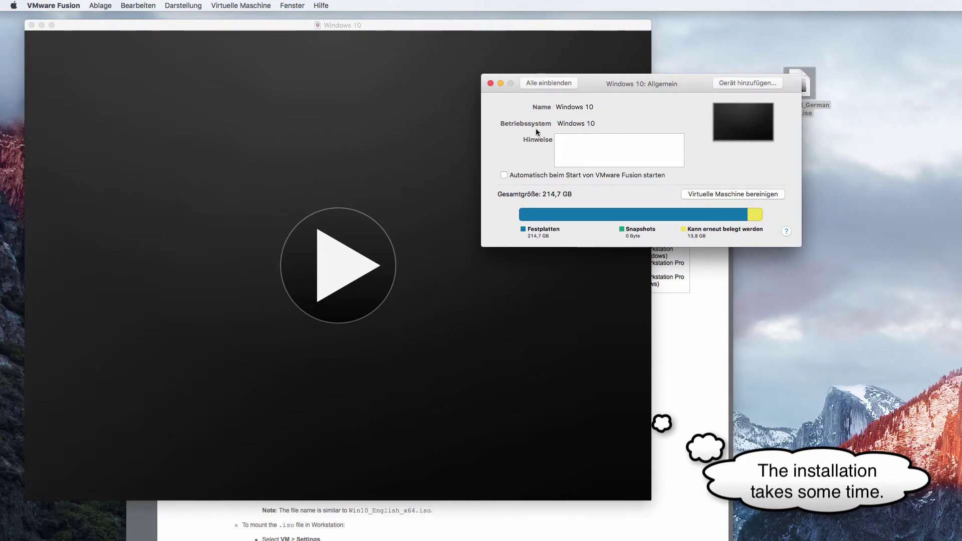
click(490, 84)
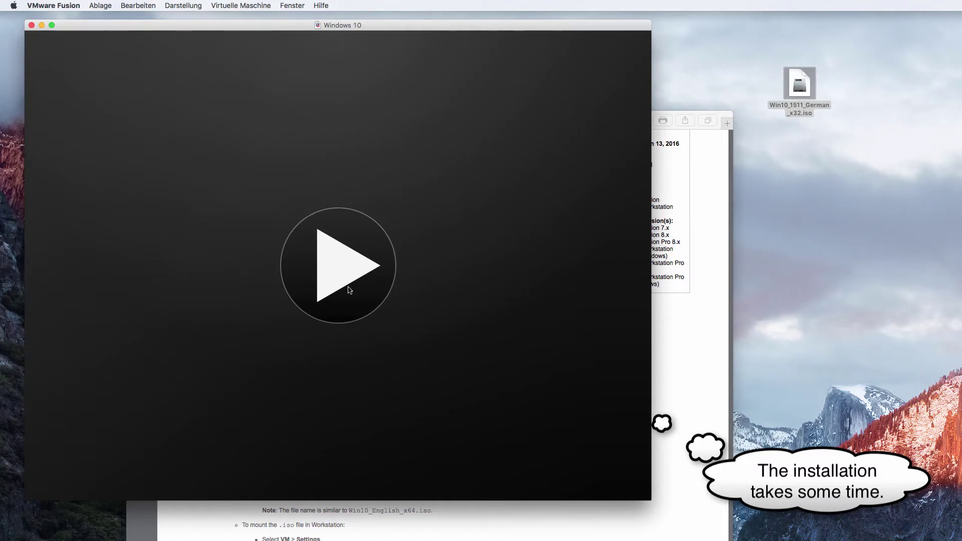
Start the Windows 10 virtual machine, dismiss the lock screen and sign in with the account password.
click(339, 267)
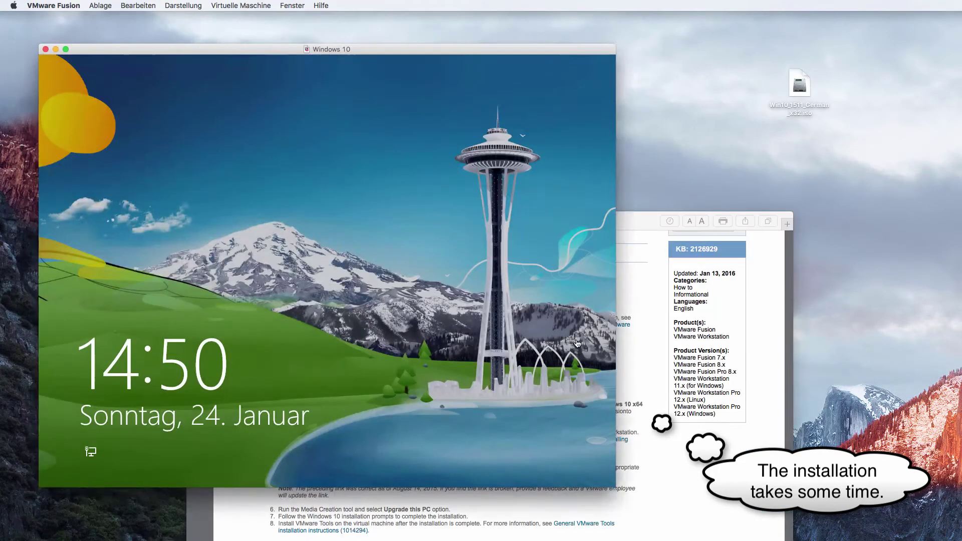
click(279, 319)
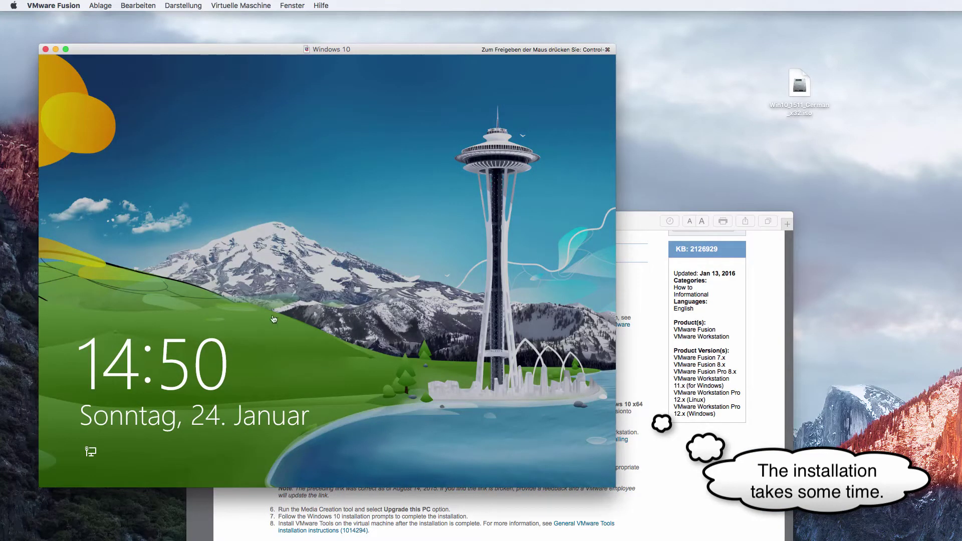
click(326, 347)
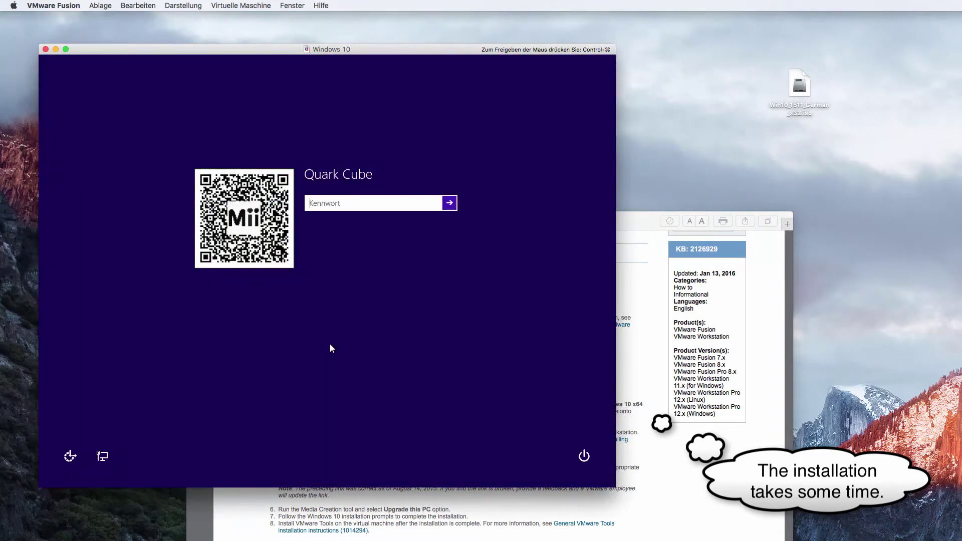
key(Return)
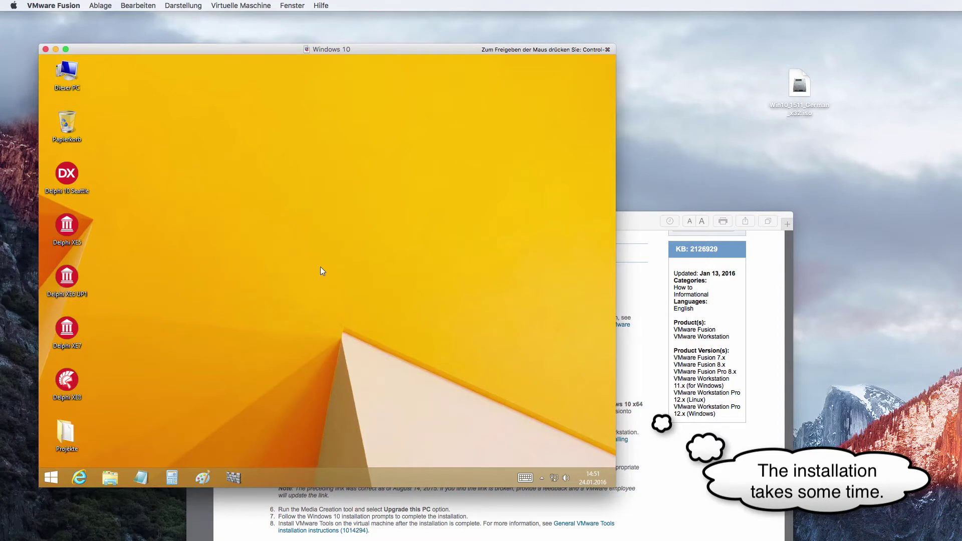
Open the Downloads folder in the virtual machine and mount Win10_1511_German_x32.iso as a drive.
click(80, 79)
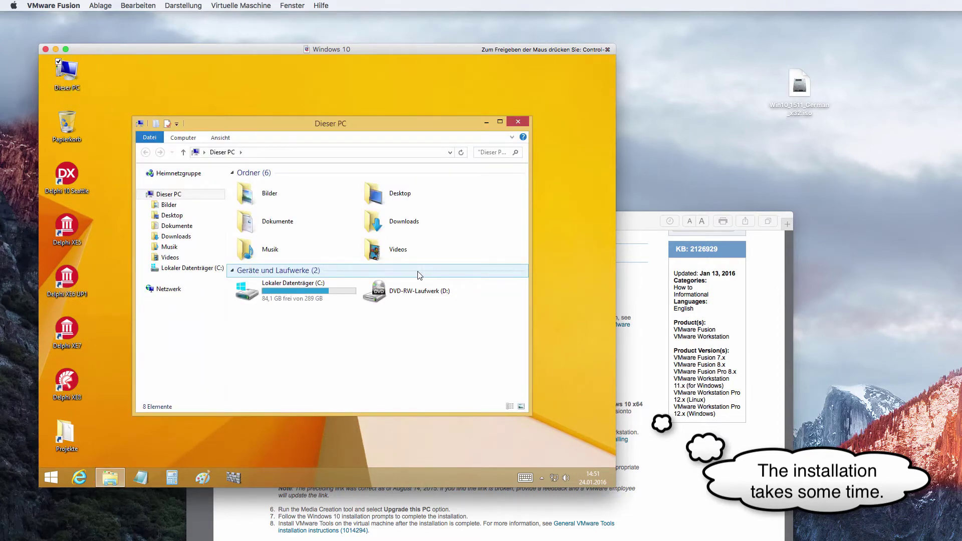
double_click(404, 222)
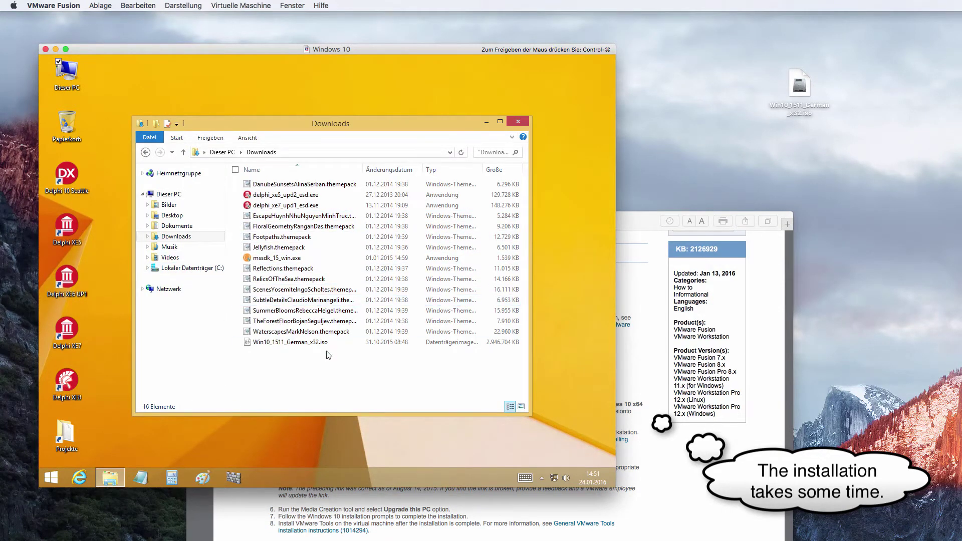
click(296, 343)
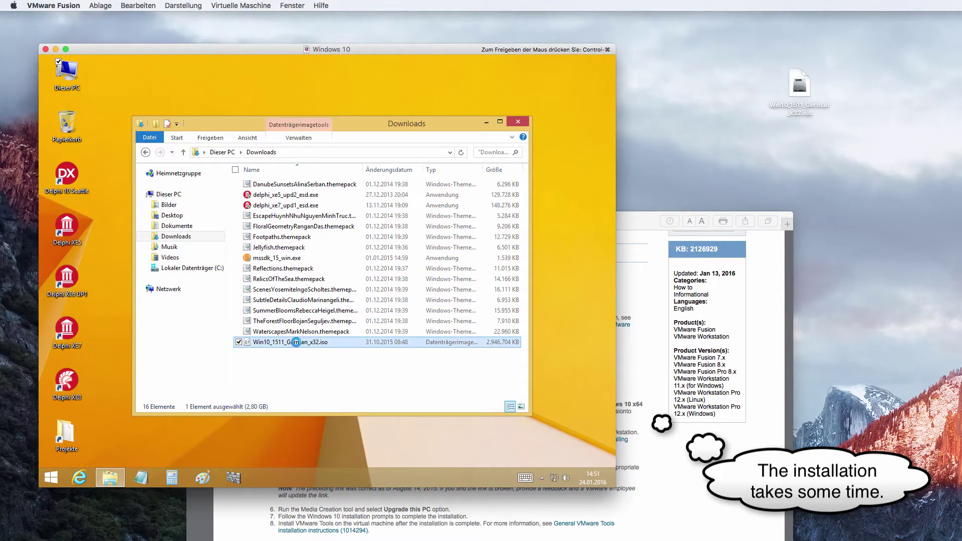
right_click(297, 343)
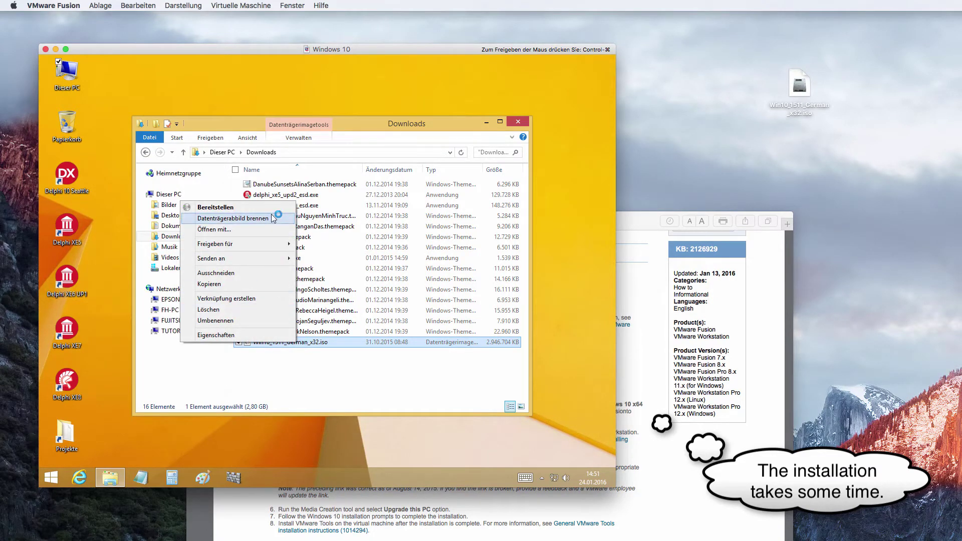
click(216, 207)
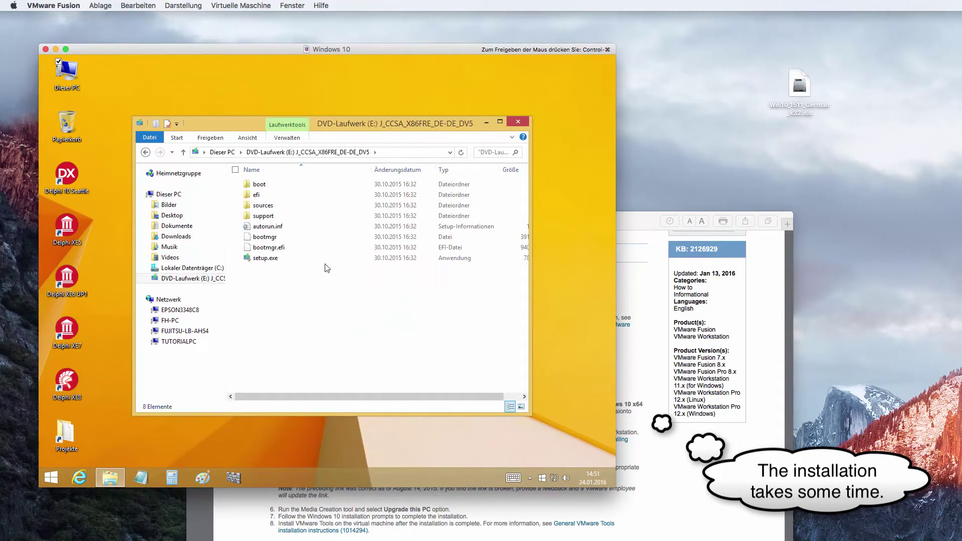
Run setup.exe from the mounted DVD drive, allow it to make changes, and continue with downloading and installing updates.
double_click(272, 260)
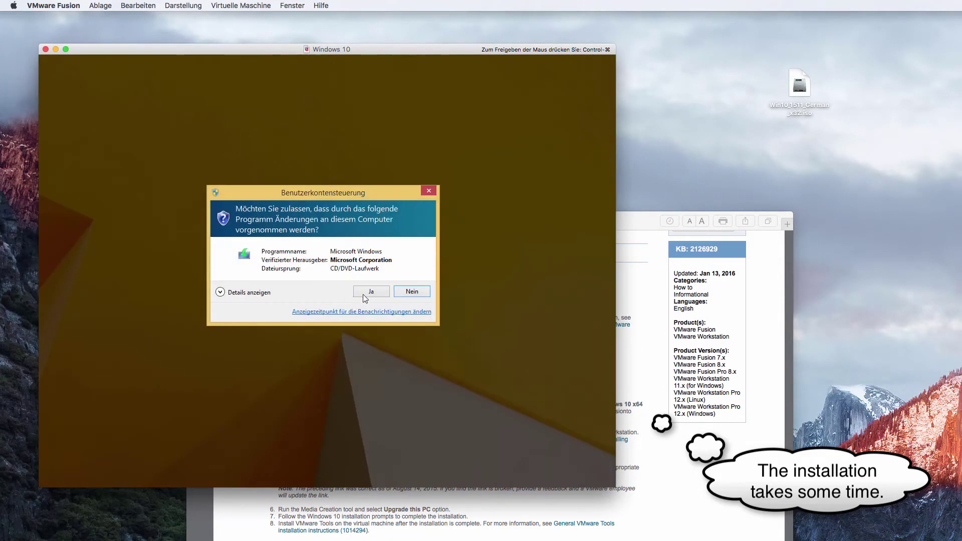
click(374, 290)
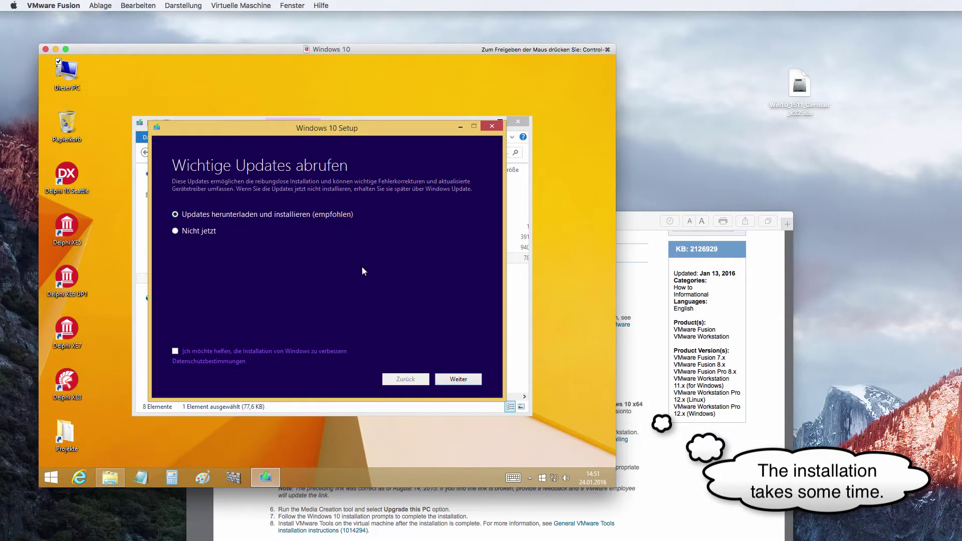
click(460, 380)
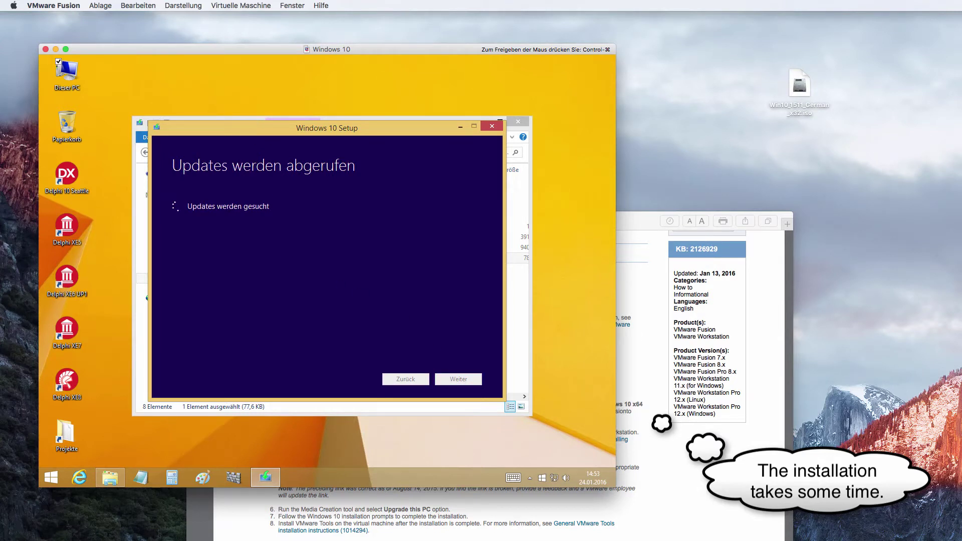
Move the setup window aside and check the free space on local drive C: under Dieser PC.
drag(243, 129, 354, 211)
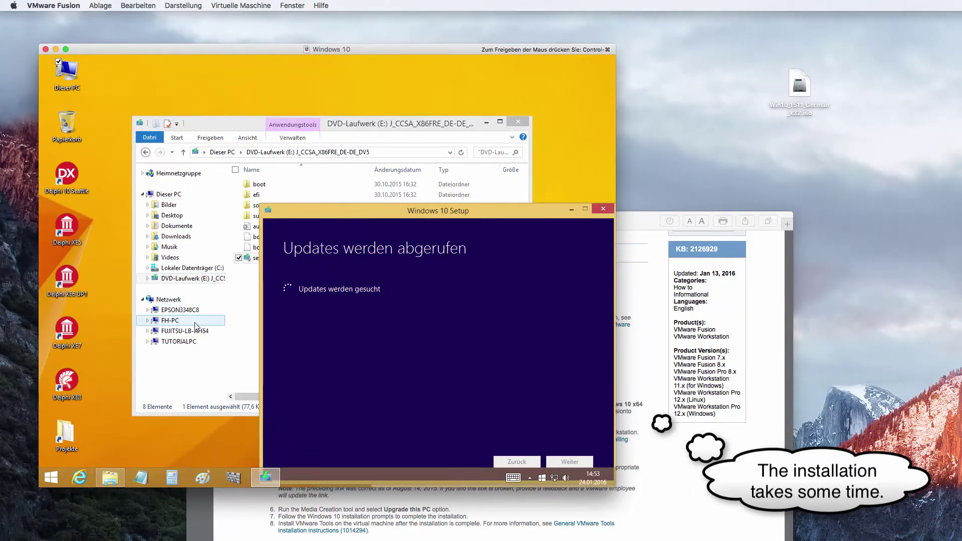
click(193, 268)
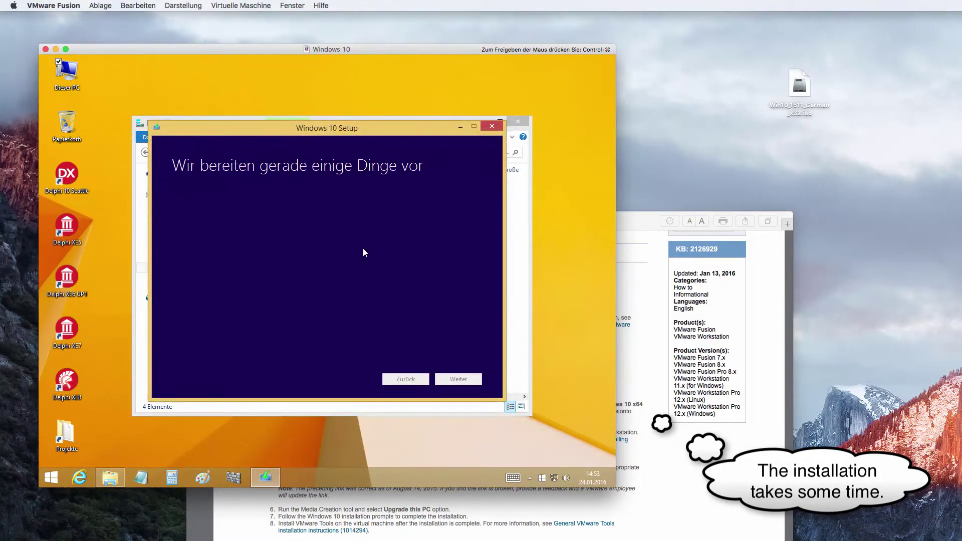
drag(225, 132, 442, 172)
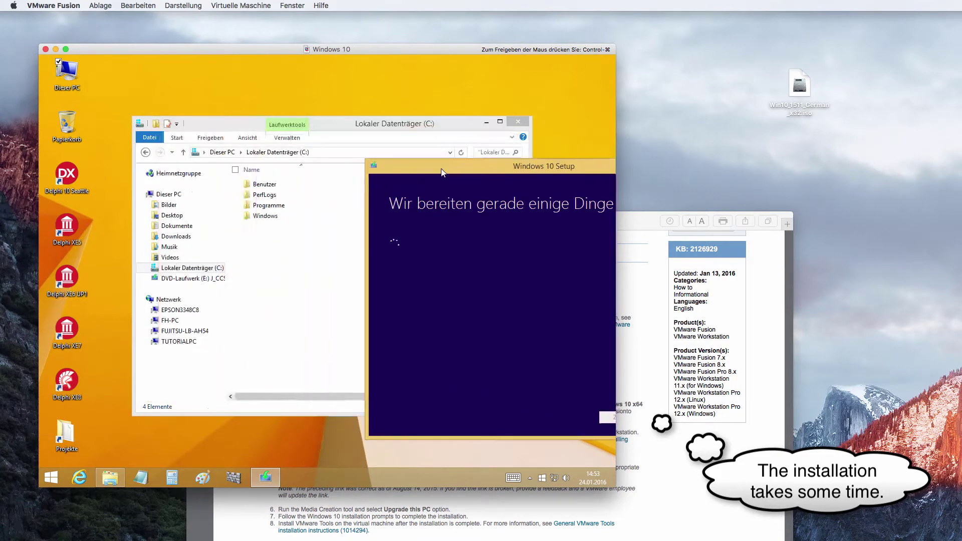
click(176, 194)
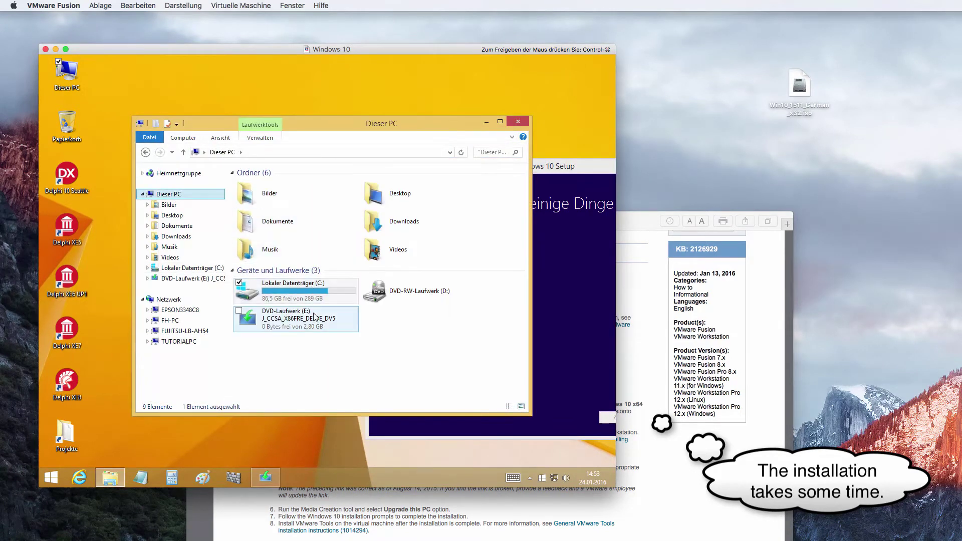
click(280, 298)
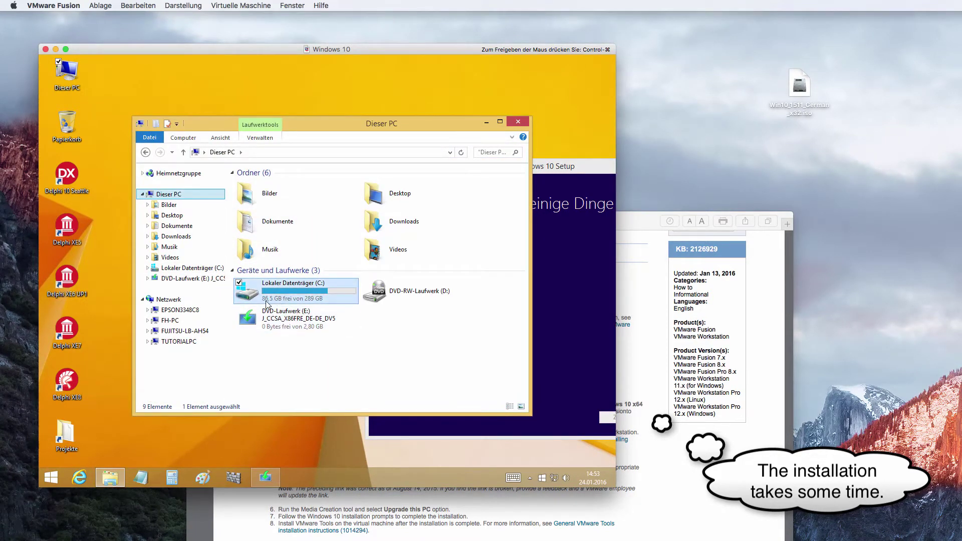
Continue the Windows 10 setup, close the Dieser PC window and move the setup window closer to the desktop's centre.
drag(479, 165, 211, 119)
click(406, 369)
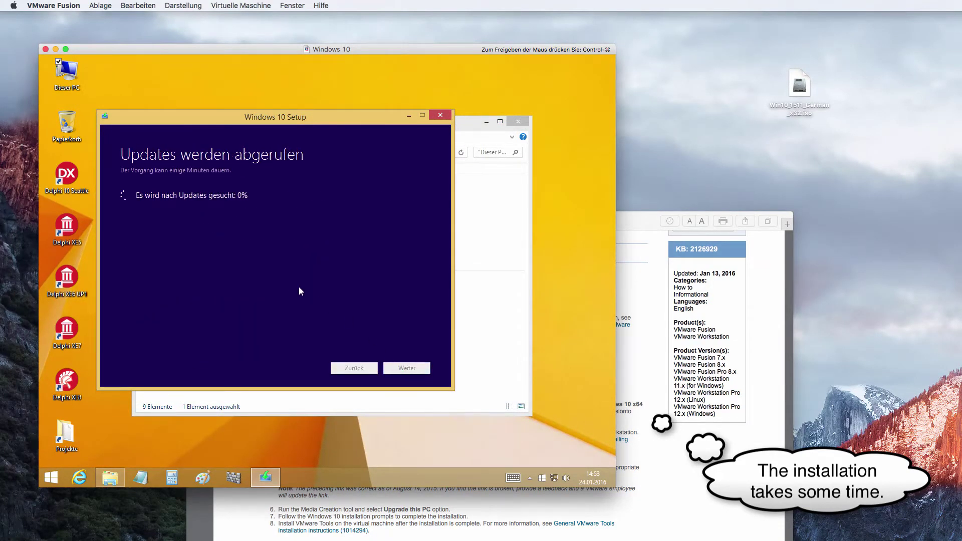
click(472, 123)
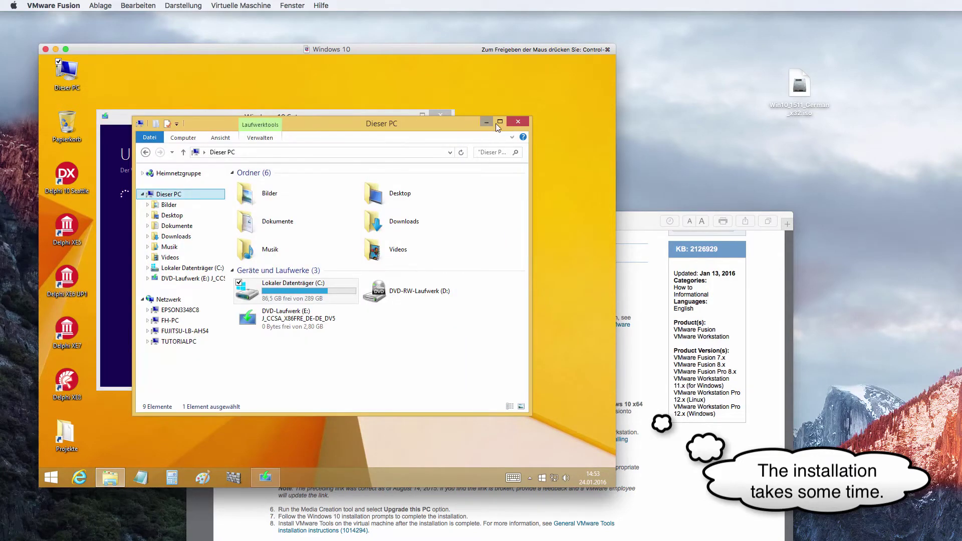
click(518, 122)
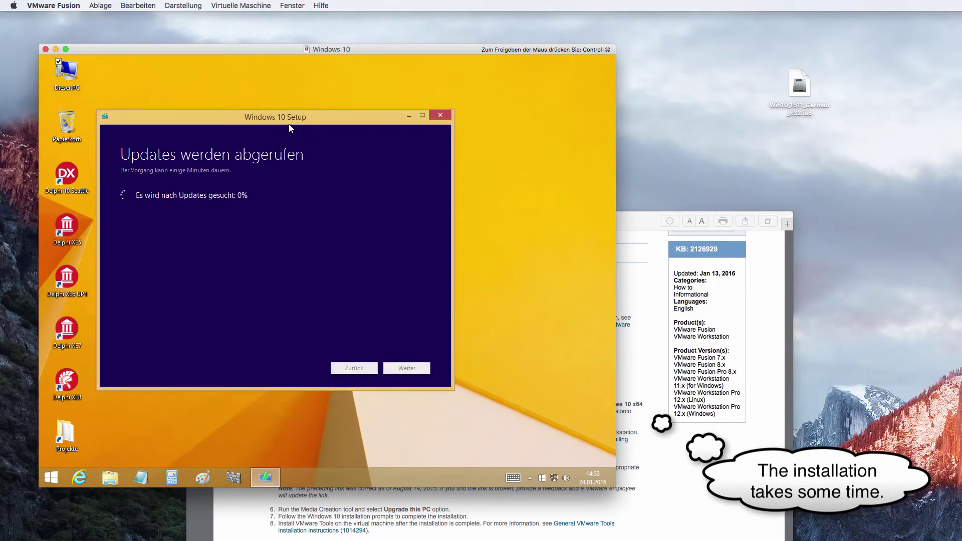
drag(289, 124, 322, 138)
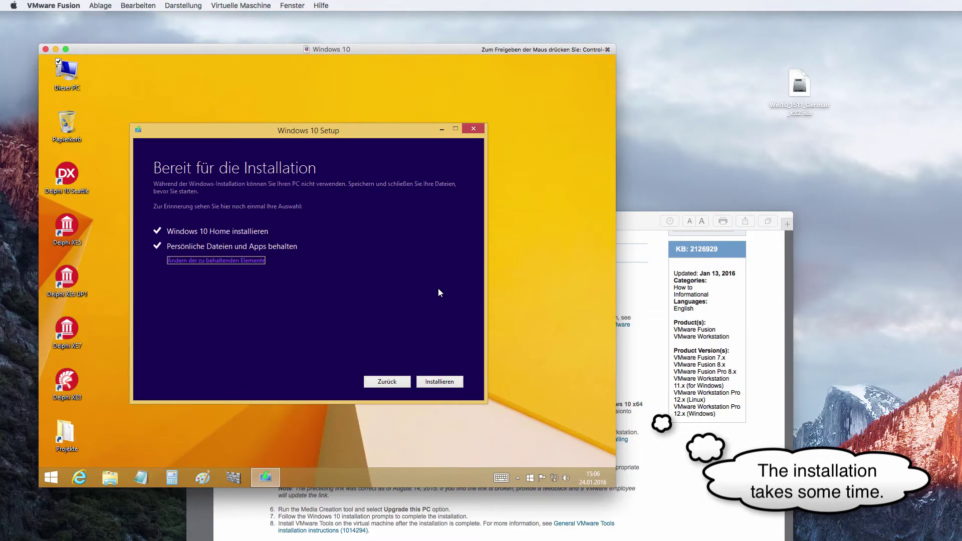
Start the Windows 10 Home installation keeping personal files and apps, and sign in with the account password once prompted.
click(443, 382)
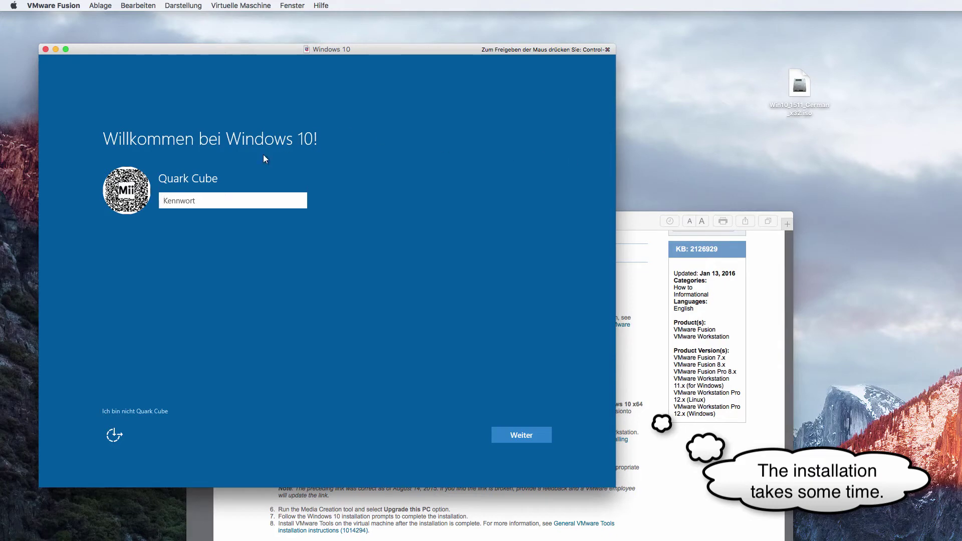
click(206, 205)
key(Return)
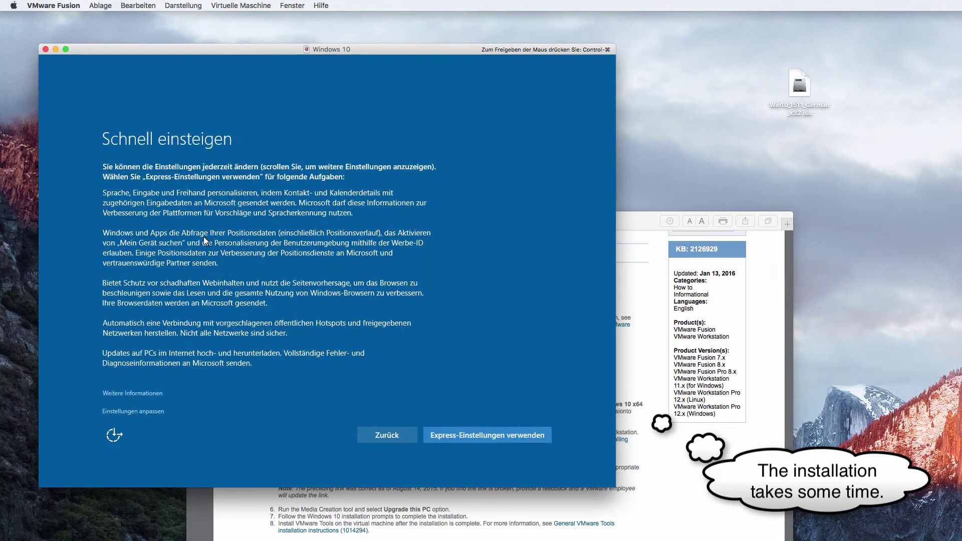
Accept the express settings for Windows 10 and decline using Cortana for the moment.
click(463, 433)
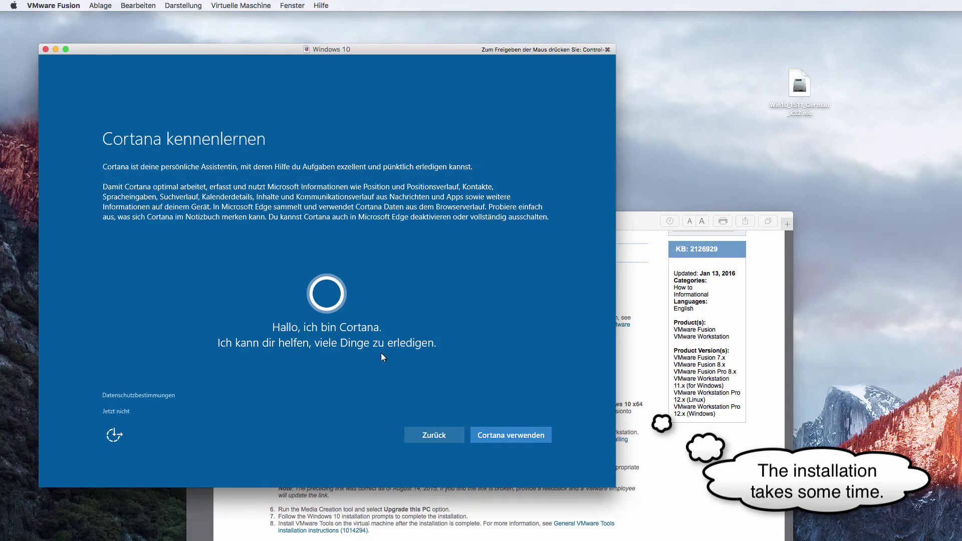
click(121, 412)
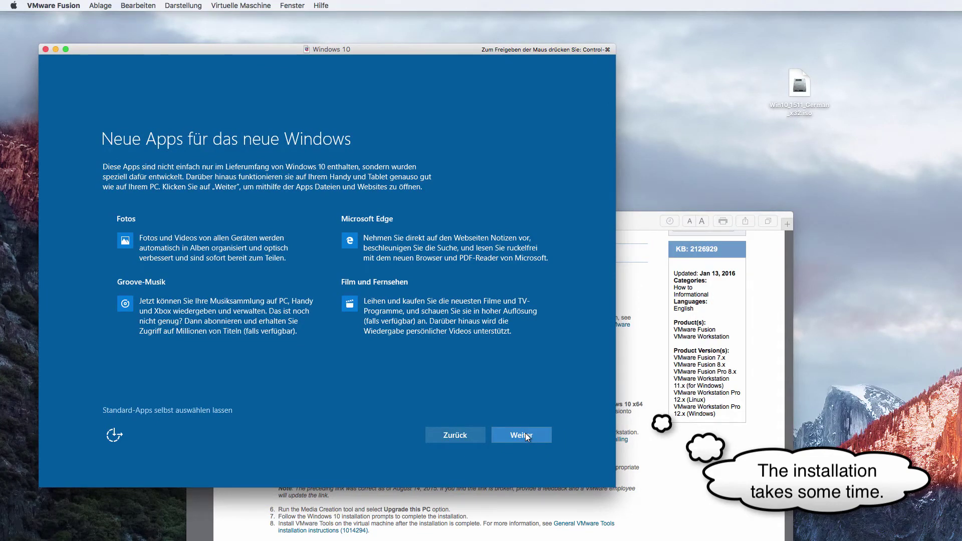
Choose the default apps individually, excluding Fotos and Groove-Musik, and continue to finish the Windows 10 setup.
click(196, 411)
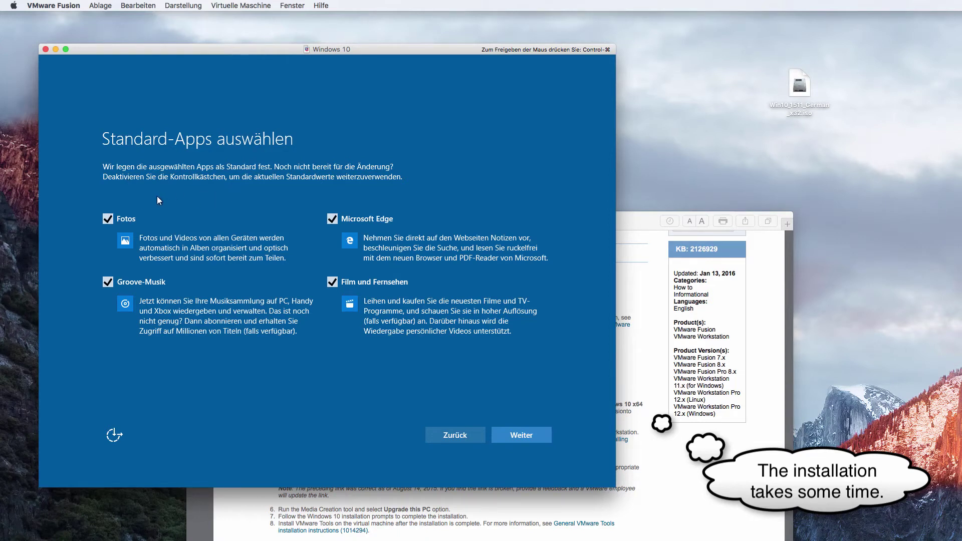
click(108, 220)
click(108, 283)
click(538, 435)
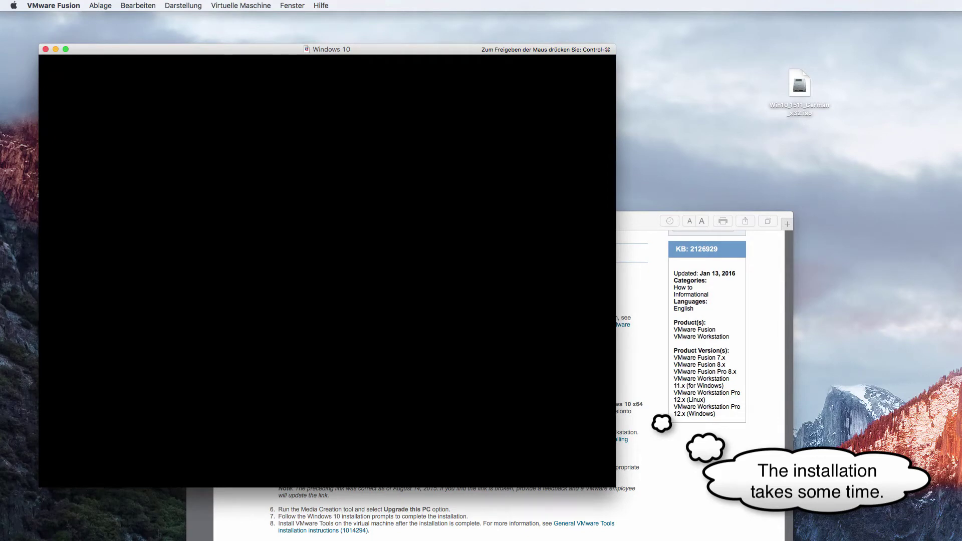
key(ctrl+super)
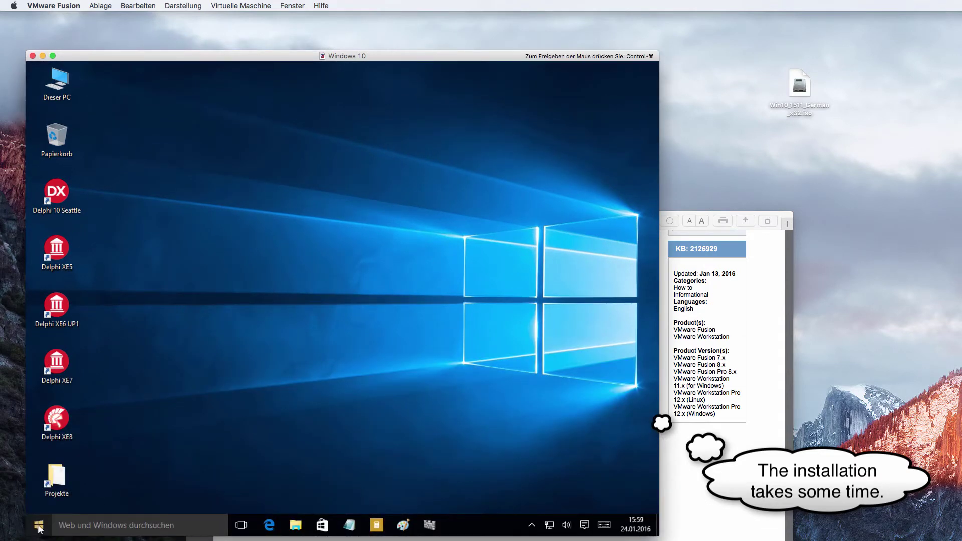
Set the virtual machine's display resolution to 1024 × 768 in the advanced display settings, keep the change and close the settings.
right_click(339, 280)
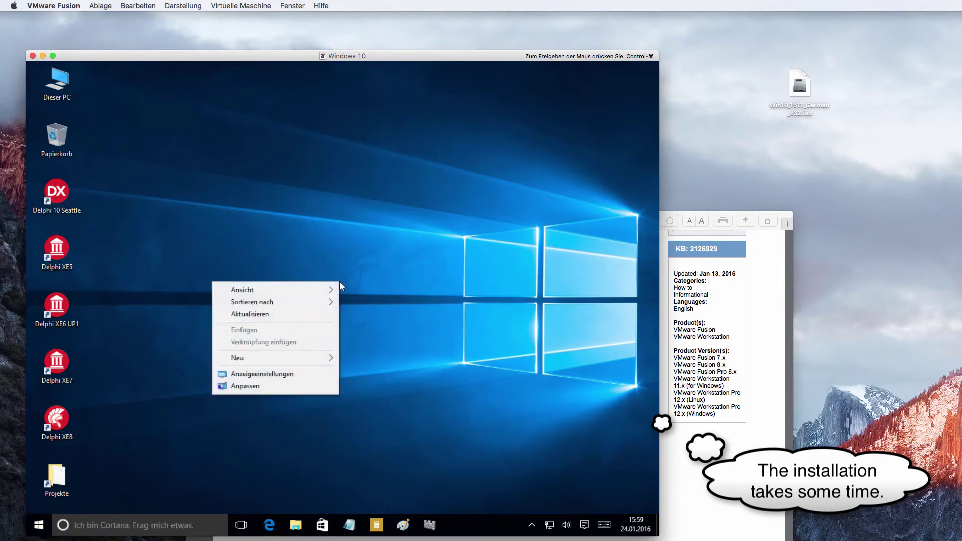
click(296, 375)
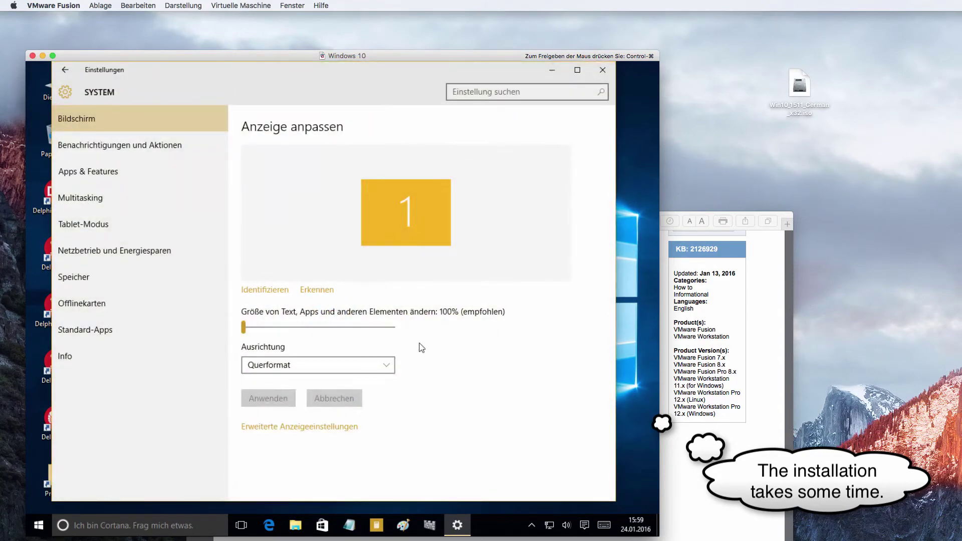
click(274, 434)
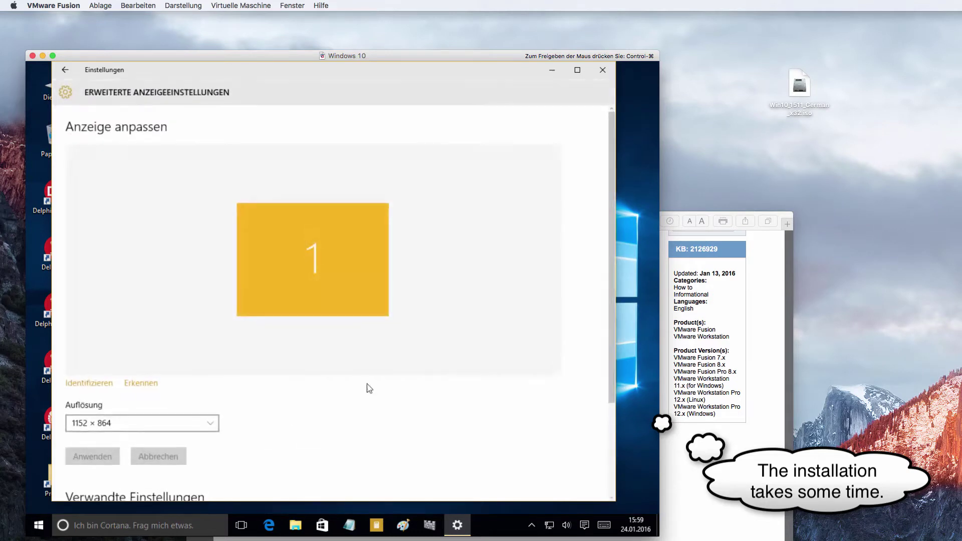
scroll(242, 417, down, 3)
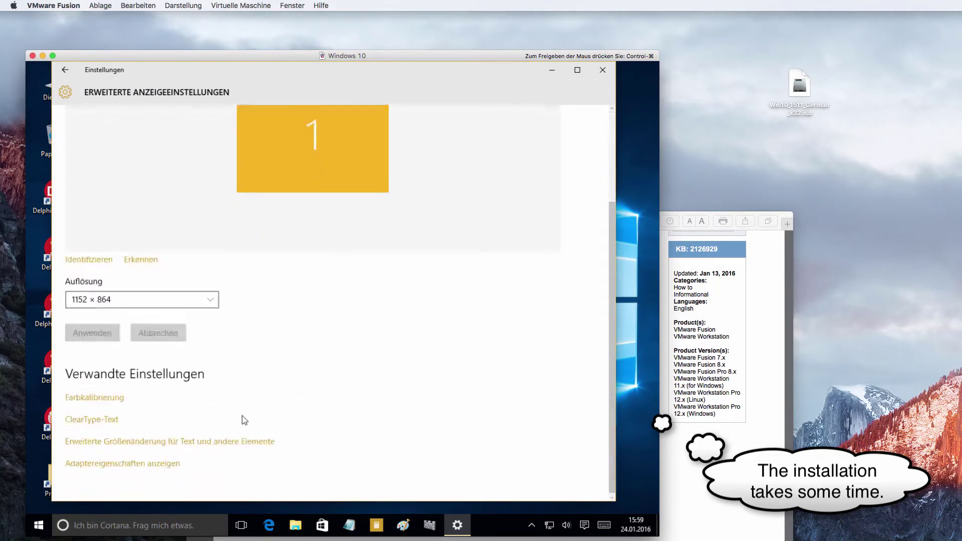
click(210, 299)
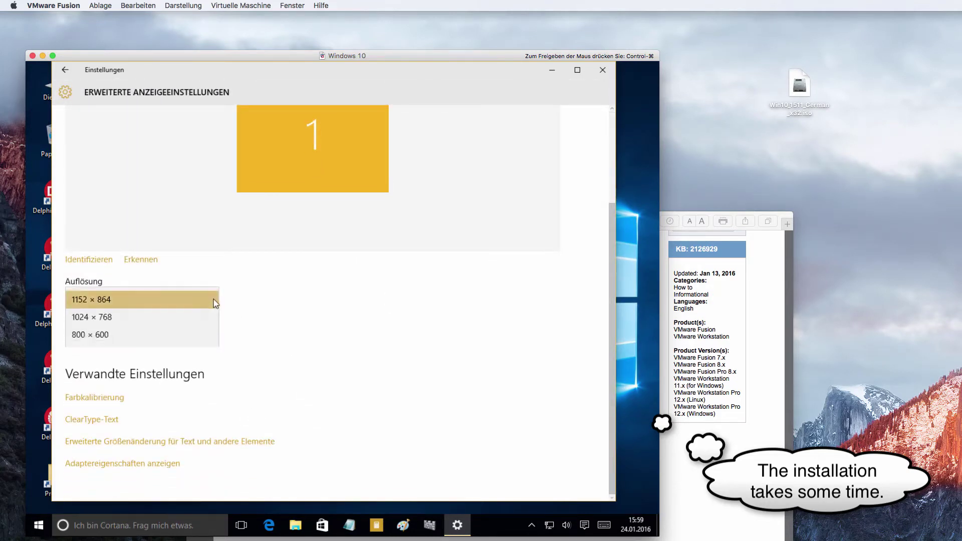
click(184, 319)
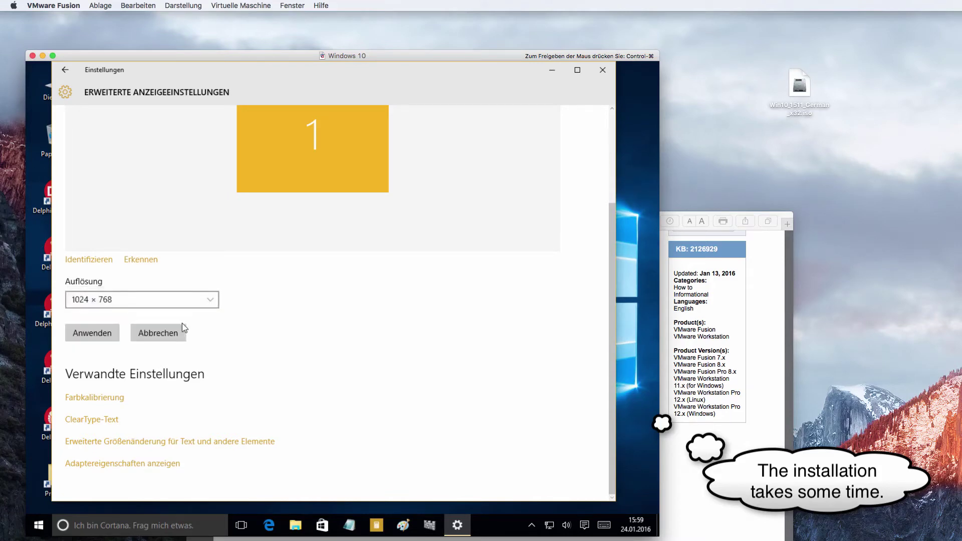
click(100, 335)
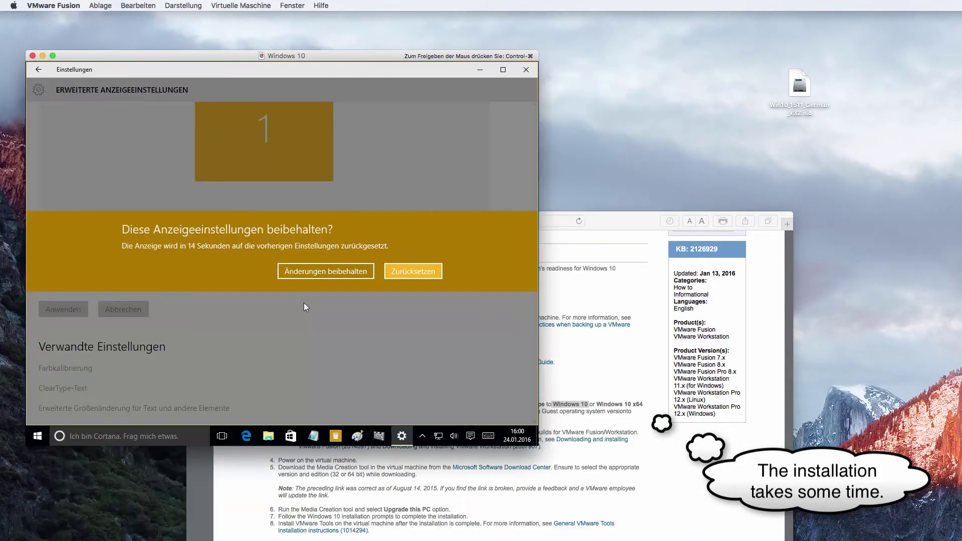
click(317, 270)
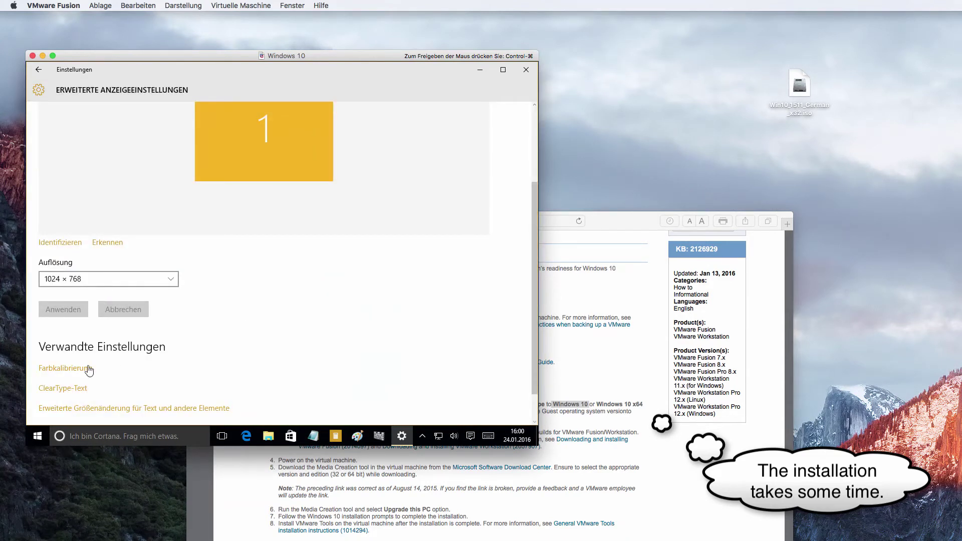
scroll(338, 313, up, 3)
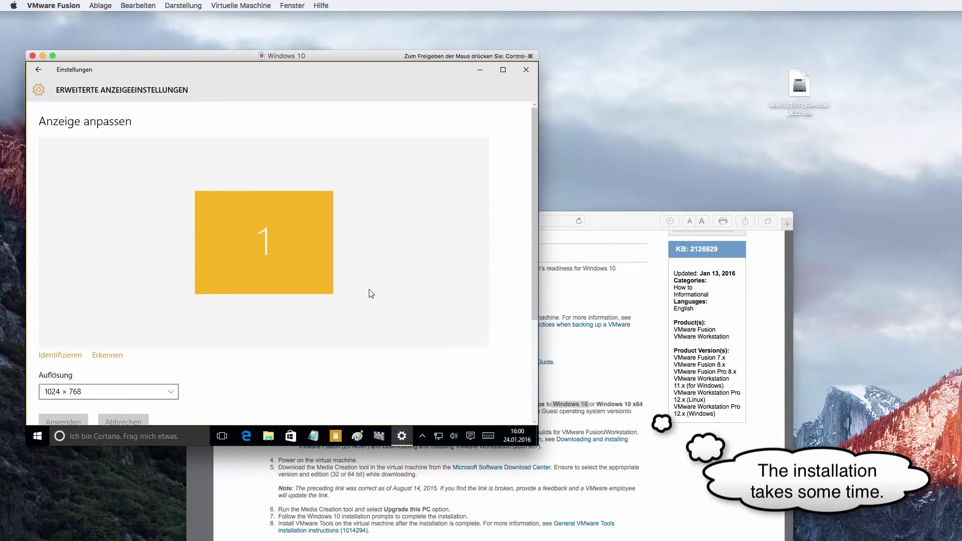
click(526, 69)
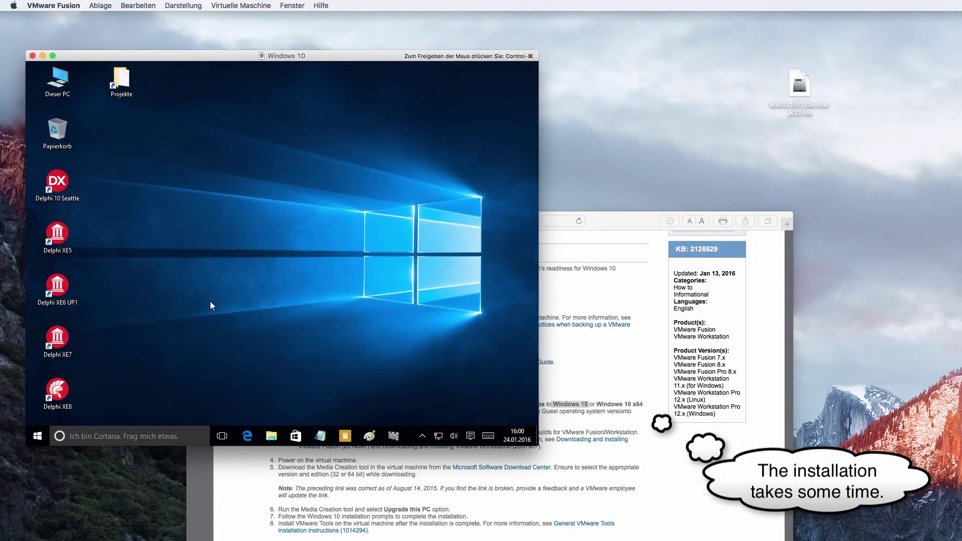
Shut down Windows 10 in the virtual machine and release the mouse to the Mac.
click(39, 437)
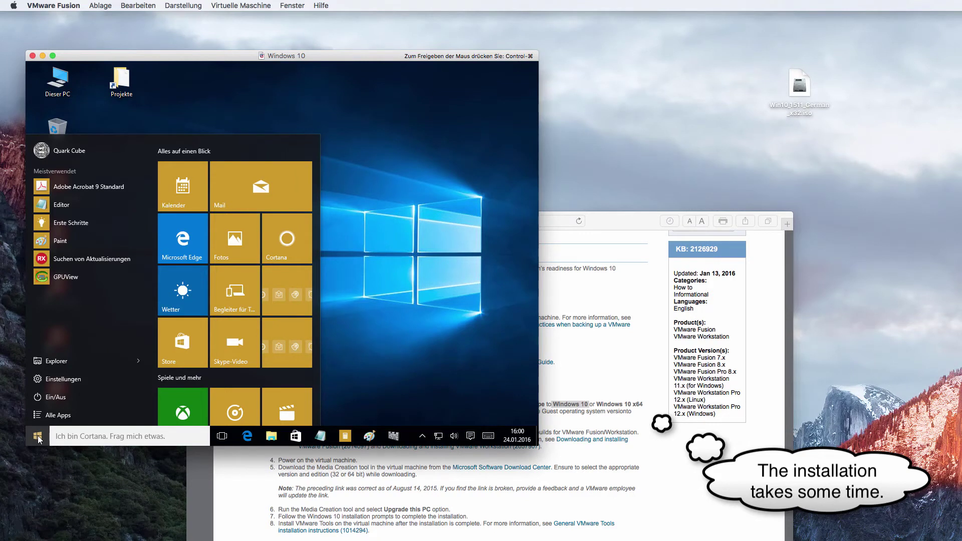
click(82, 394)
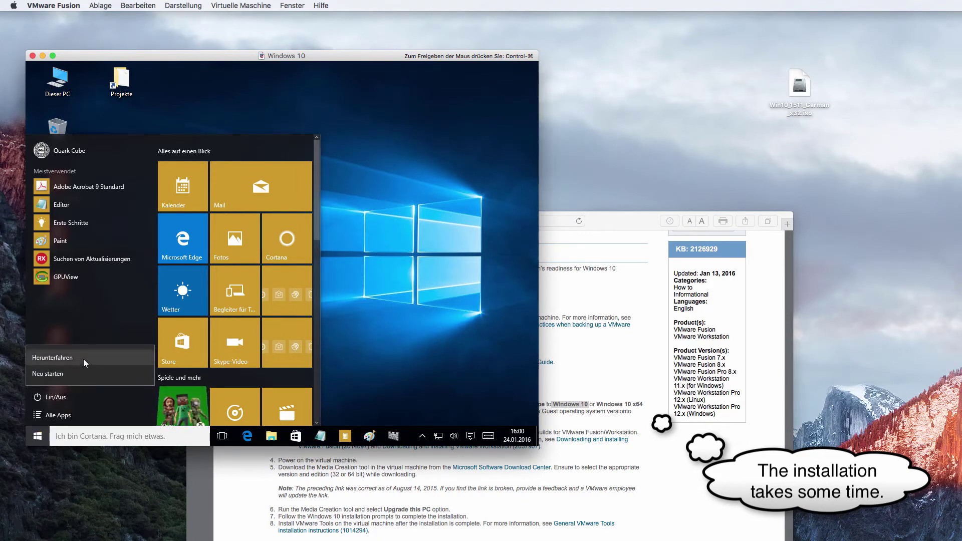
click(91, 357)
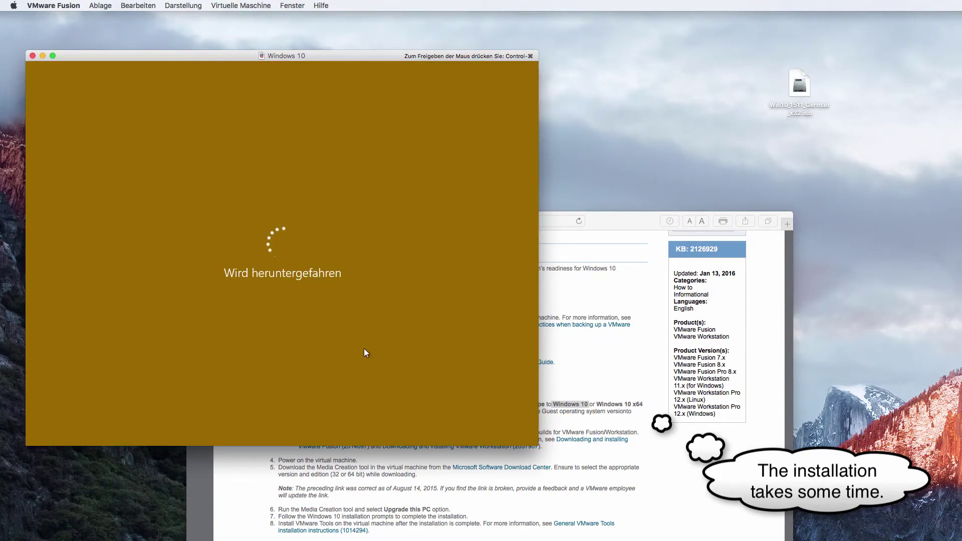
key(ctrl+super)
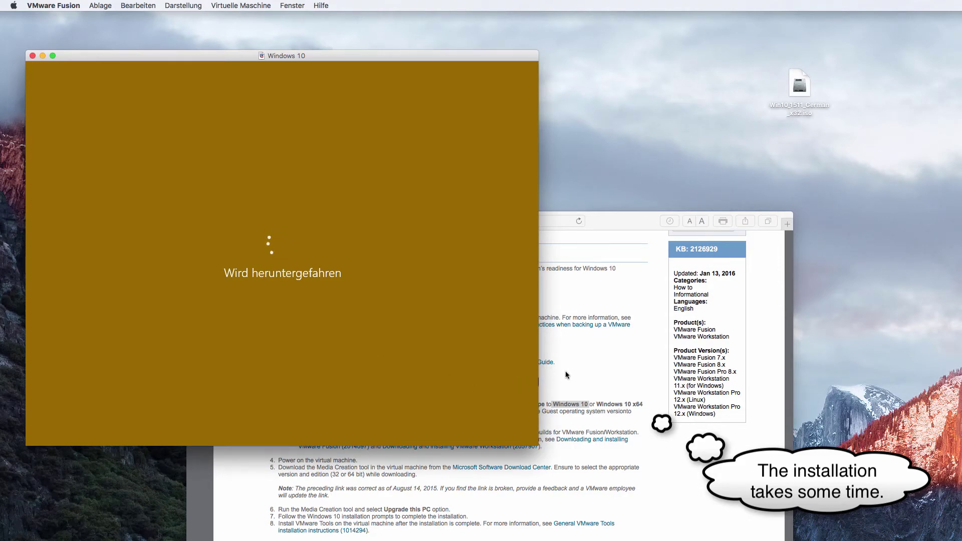
Switch to Safari and examine the Details section of the VMware Knowledge Base article, highlighting the error text "Unsupported SVGA driver".
click(572, 374)
scroll(456, 447, down, 4)
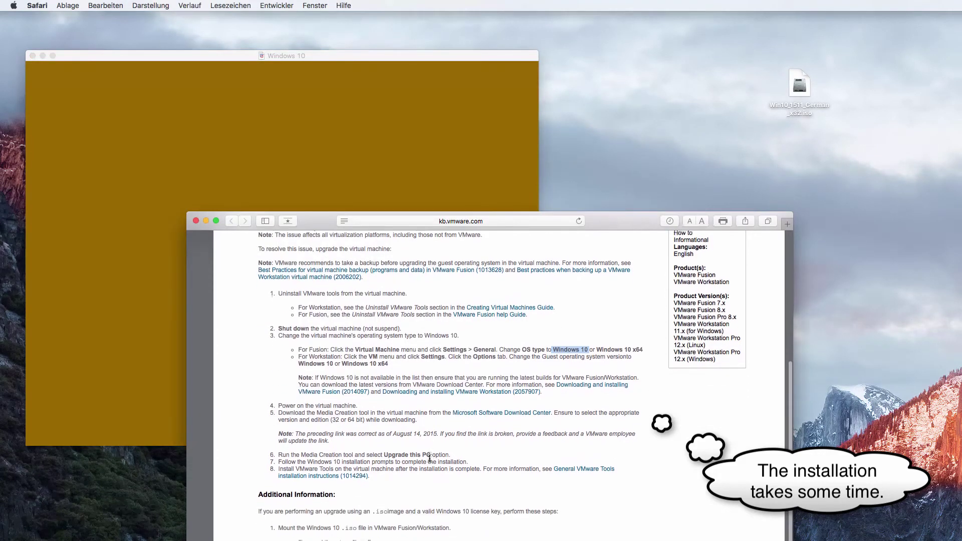
scroll(431, 458, up, 8)
scroll(430, 461, up, 5)
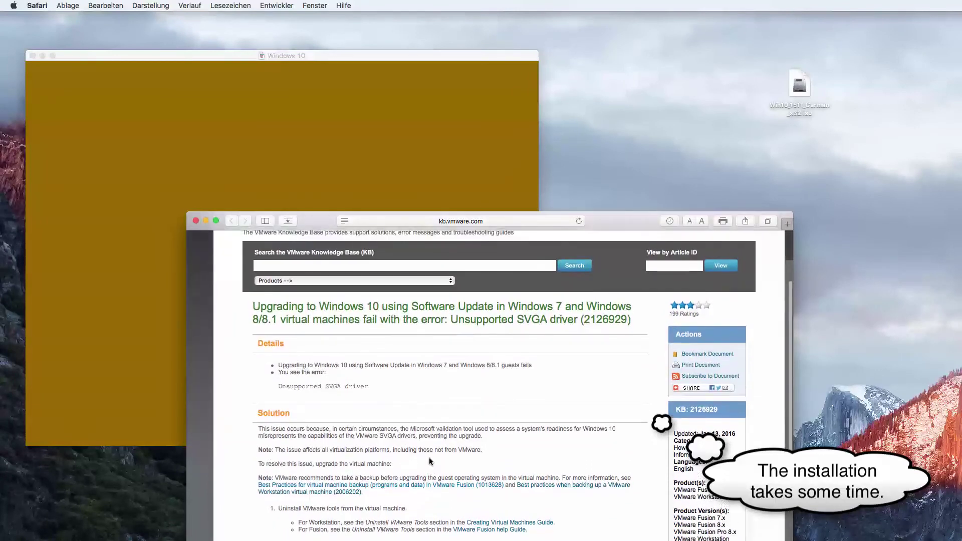
scroll(429, 459, up, 2)
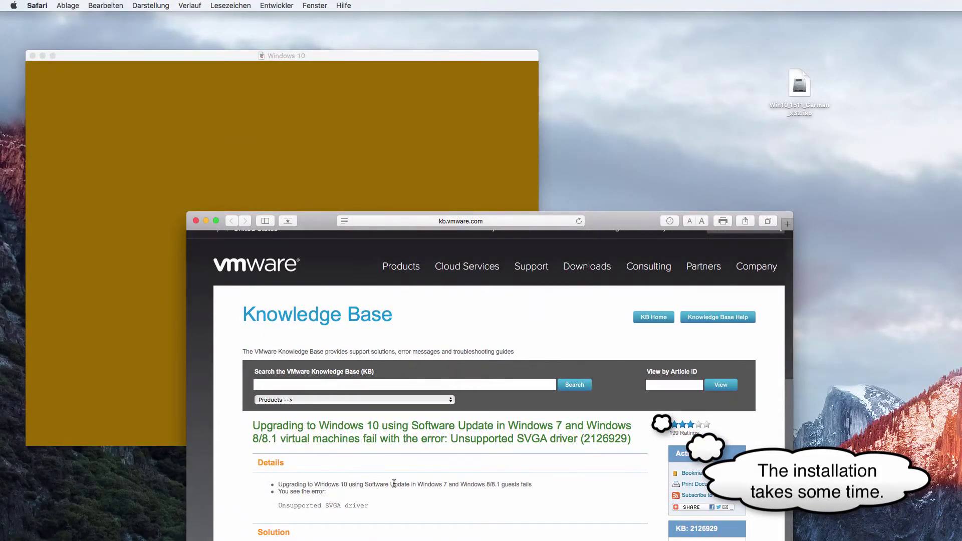
scroll(541, 488, down, 2)
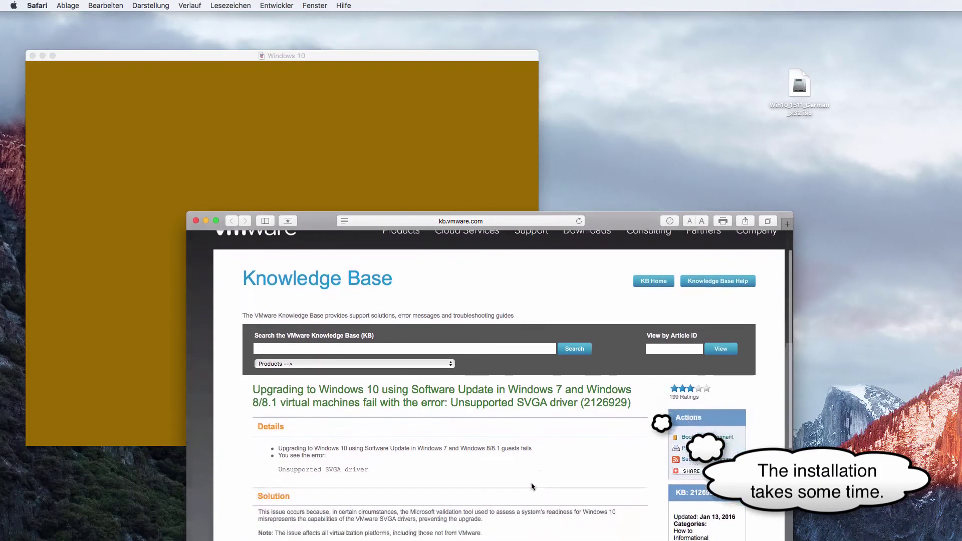
drag(279, 472, 373, 474)
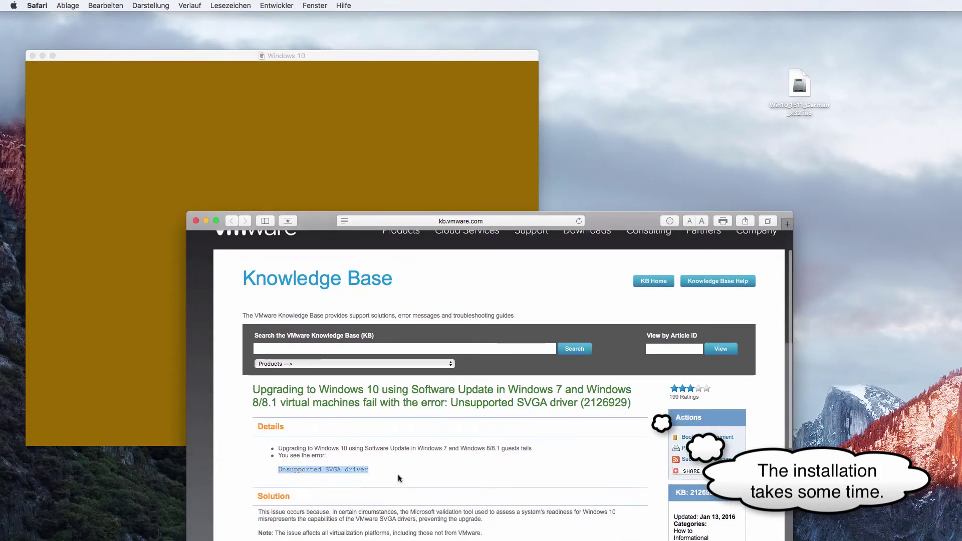
Read the article's Solution section, from the note on affected virtualization platforms through the numbered upgrade steps to installing VMware Tools.
scroll(396, 476, down, 7)
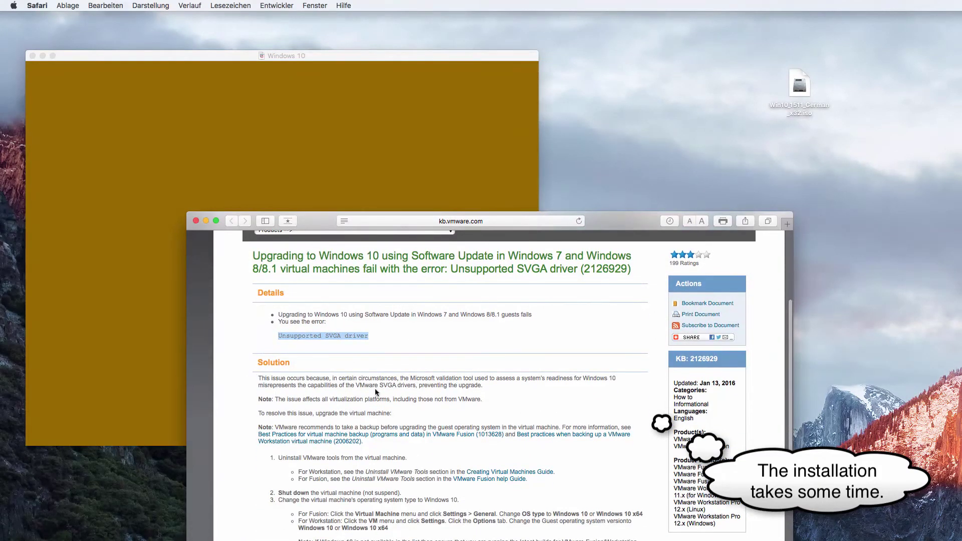
scroll(443, 391, down, 2)
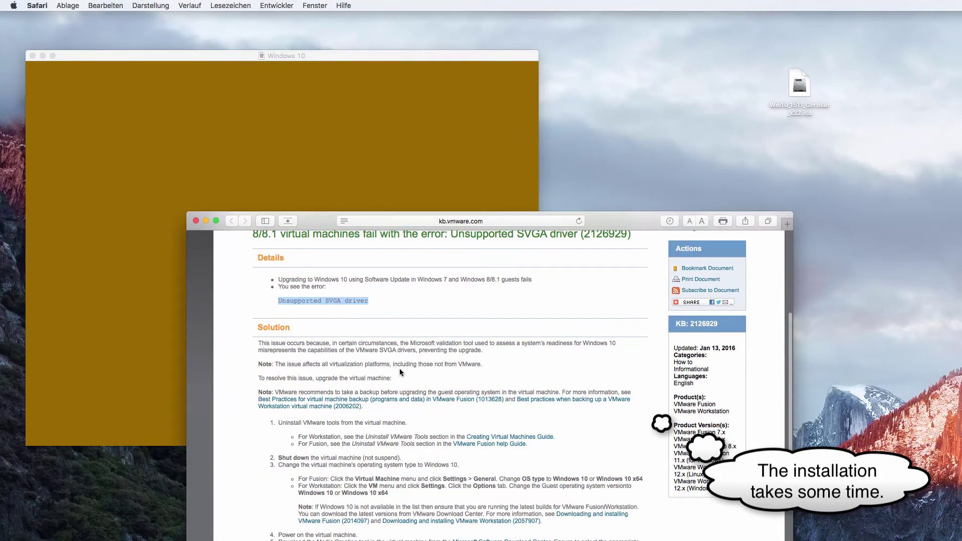
drag(434, 364, 490, 373)
click(492, 376)
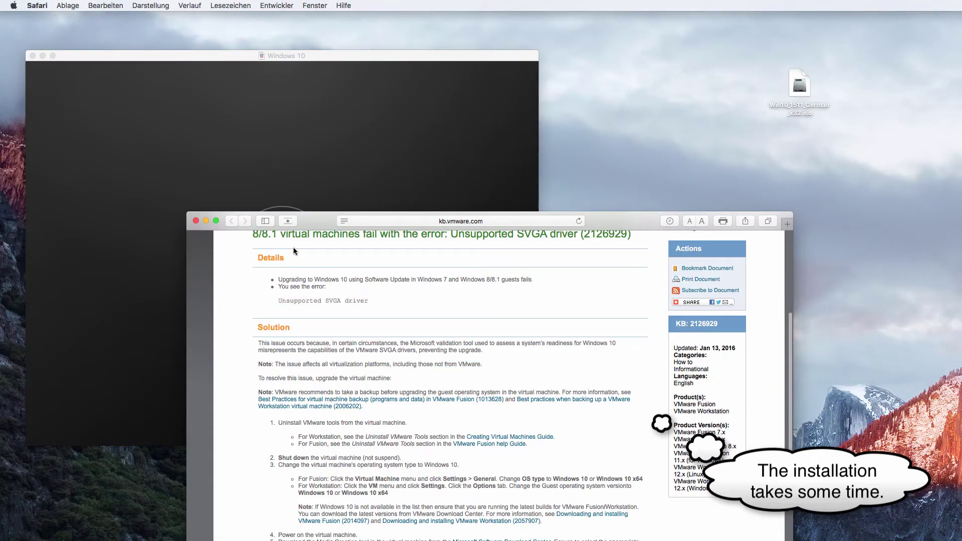
scroll(341, 349, down, 4)
scroll(340, 349, down, 2)
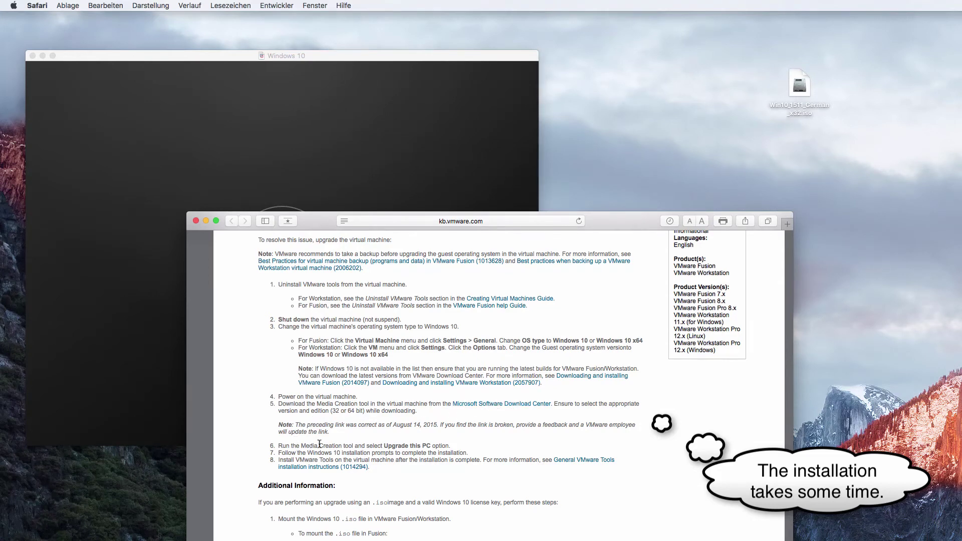
scroll(319, 444, down, 2)
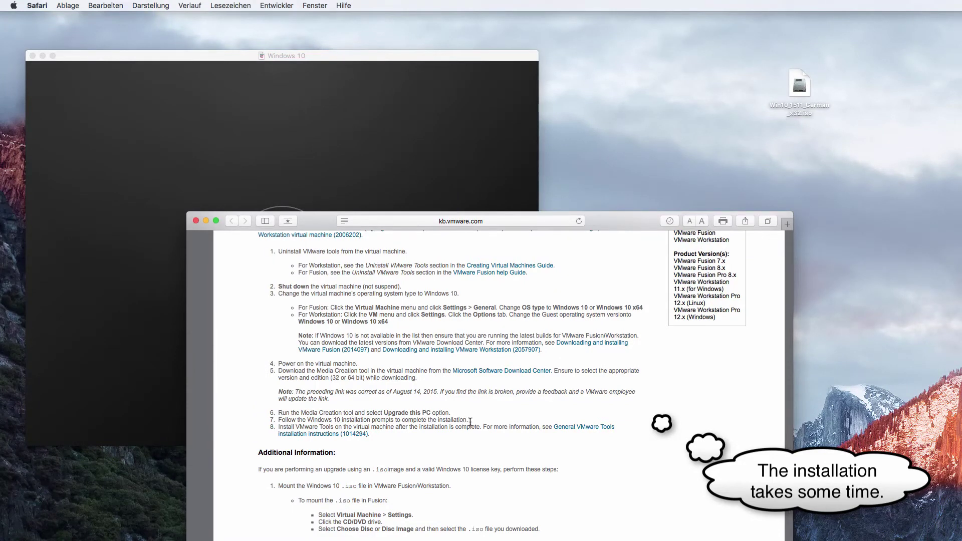
Switch back to VMware Fusion, power on the Windows 10 virtual machine and give its lock screen the input focus.
click(107, 290)
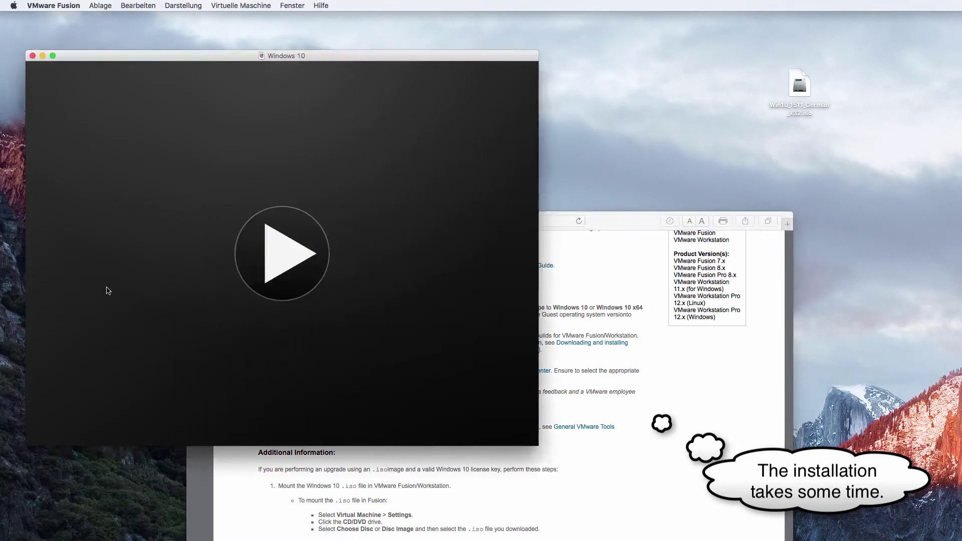
click(284, 256)
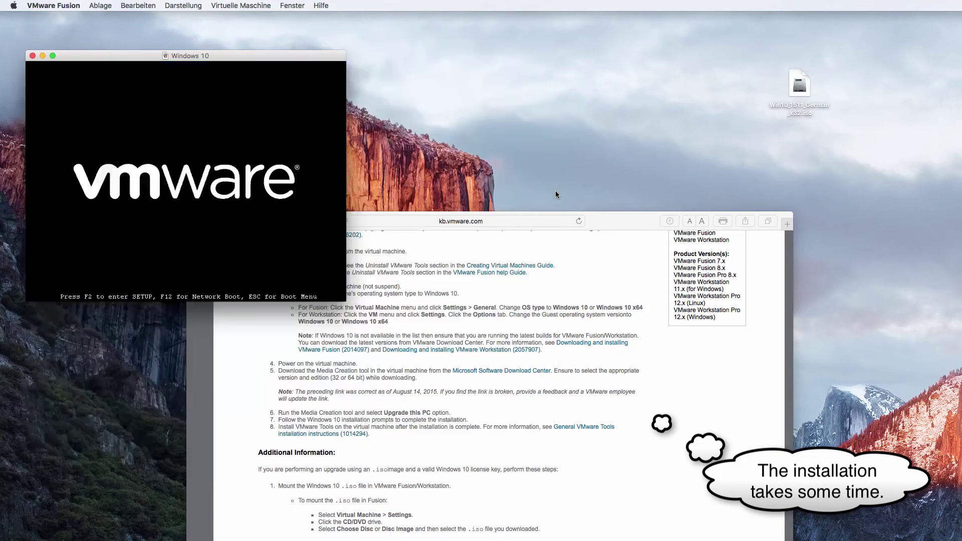
scroll(625, 420, up, 3)
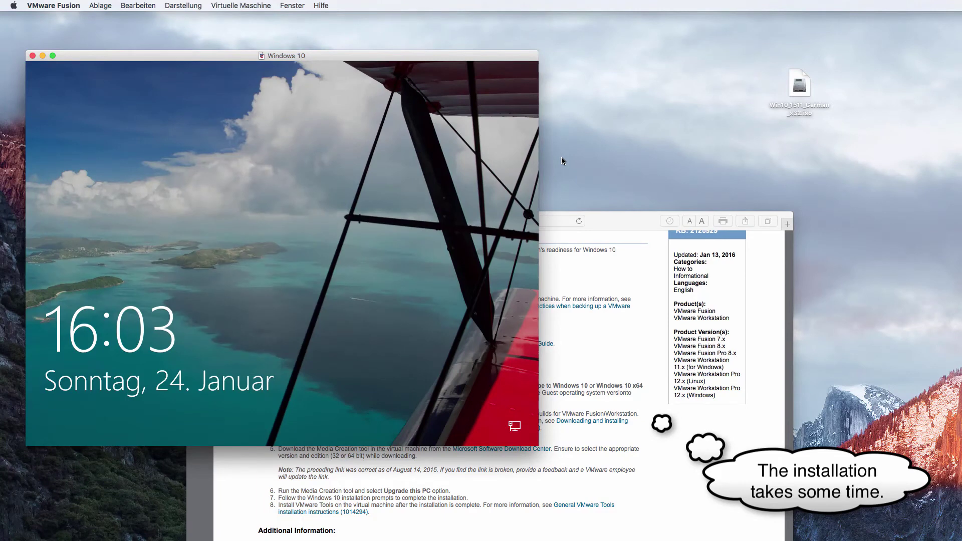
click(298, 311)
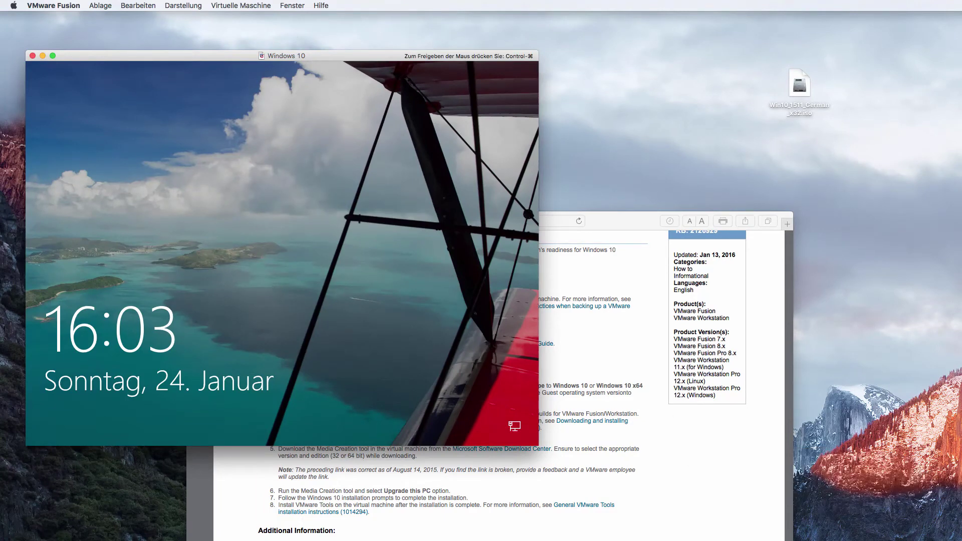
Dismiss the Windows 10 lock screen and sign in with the account password.
click(303, 306)
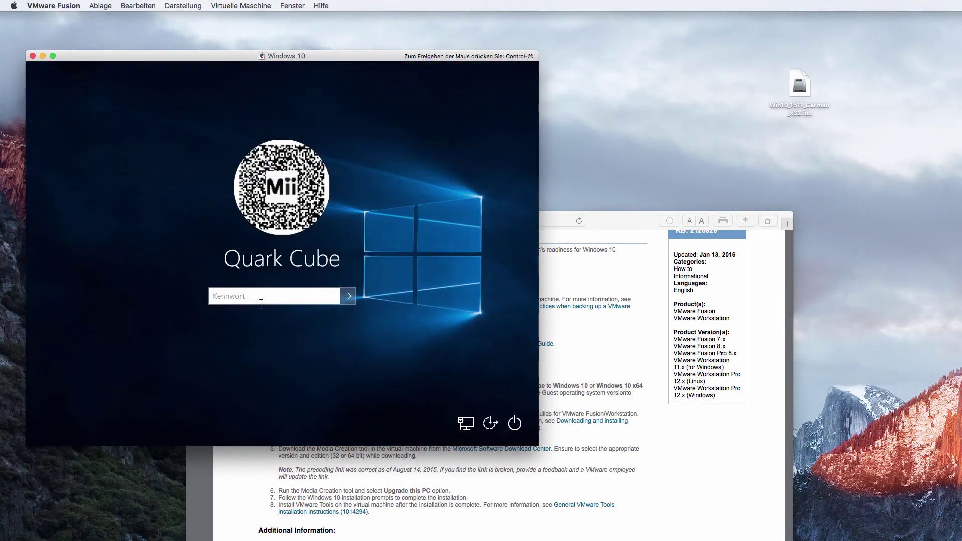
key(Return)
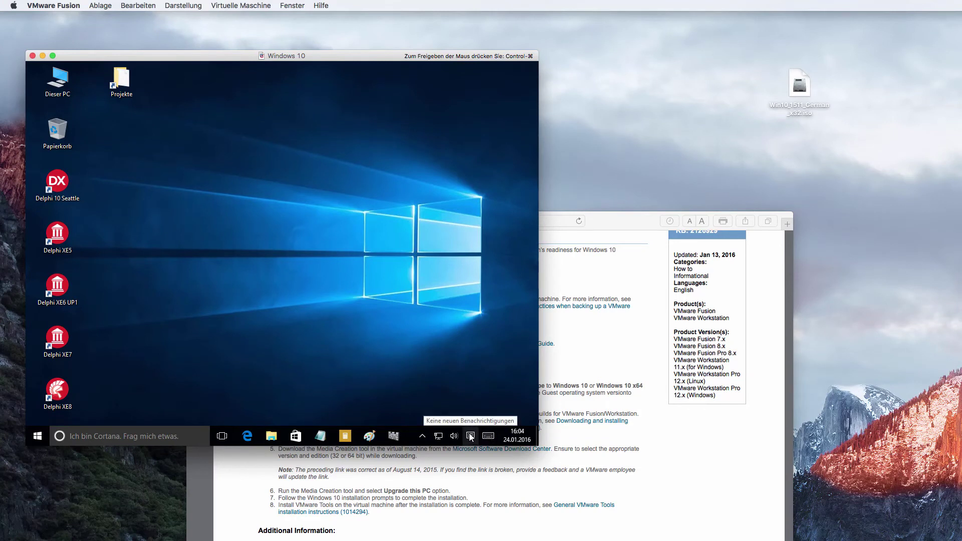
Check the Windows Info-Center for notifications and view the hidden notification area icons.
click(471, 436)
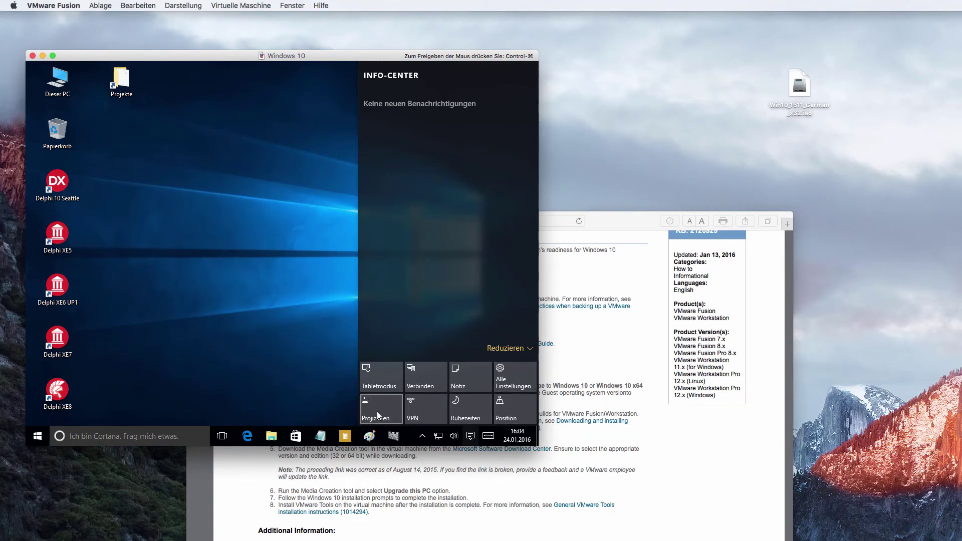
click(306, 326)
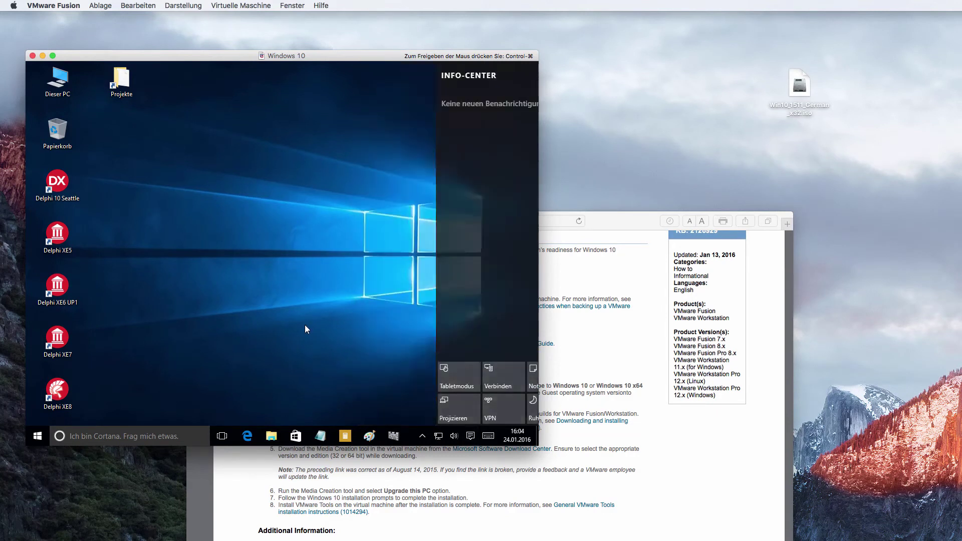
click(423, 436)
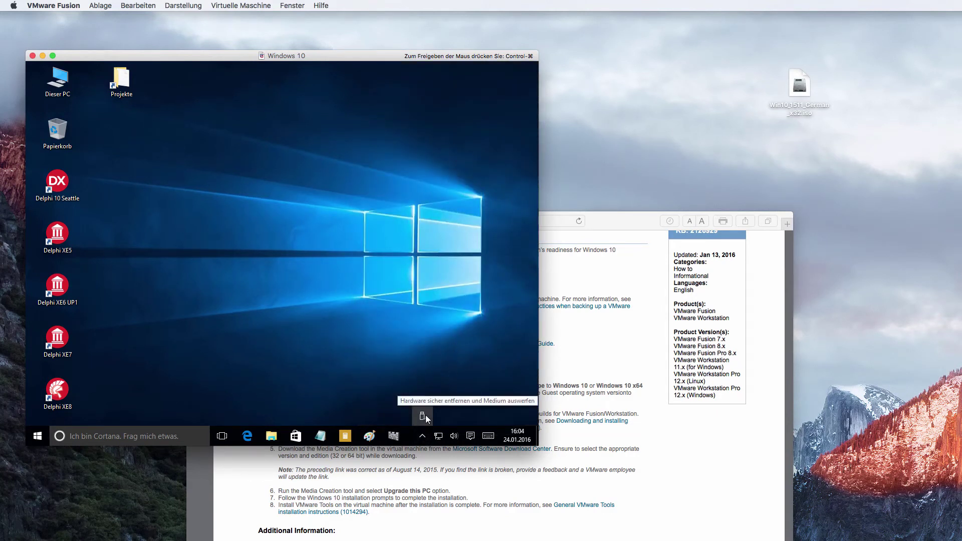
click(364, 396)
Look through the drives under Dieser PC and the contents of the Downloads folder, then close File Explorer.
double_click(57, 80)
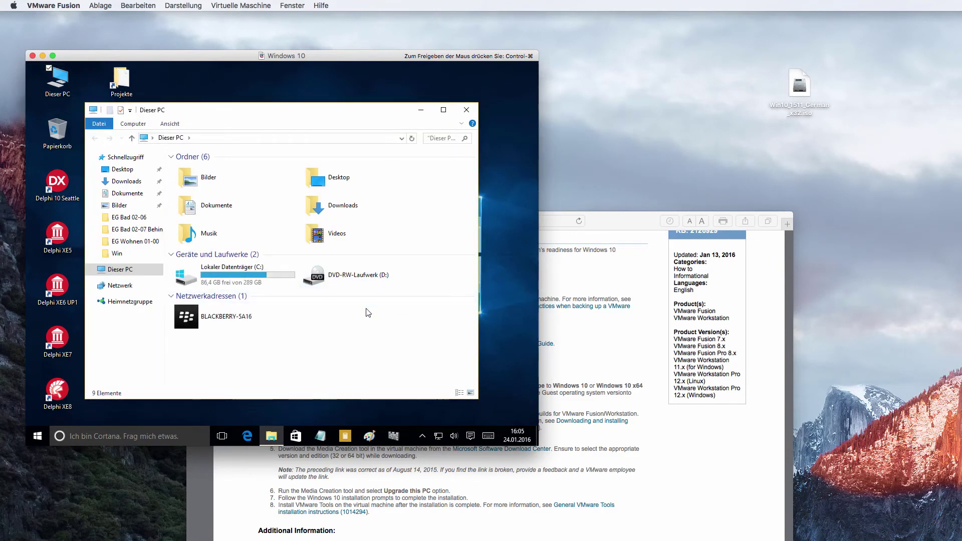
double_click(339, 210)
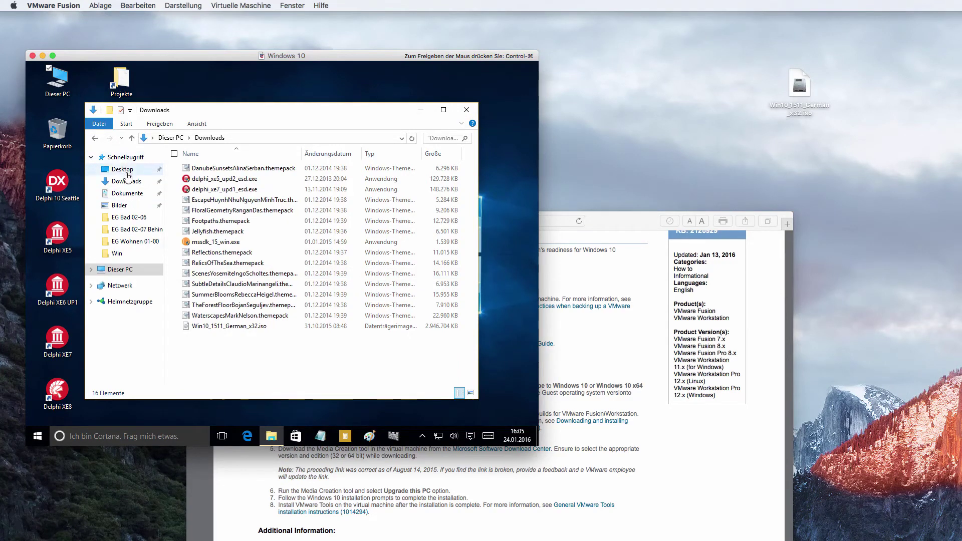
click(118, 271)
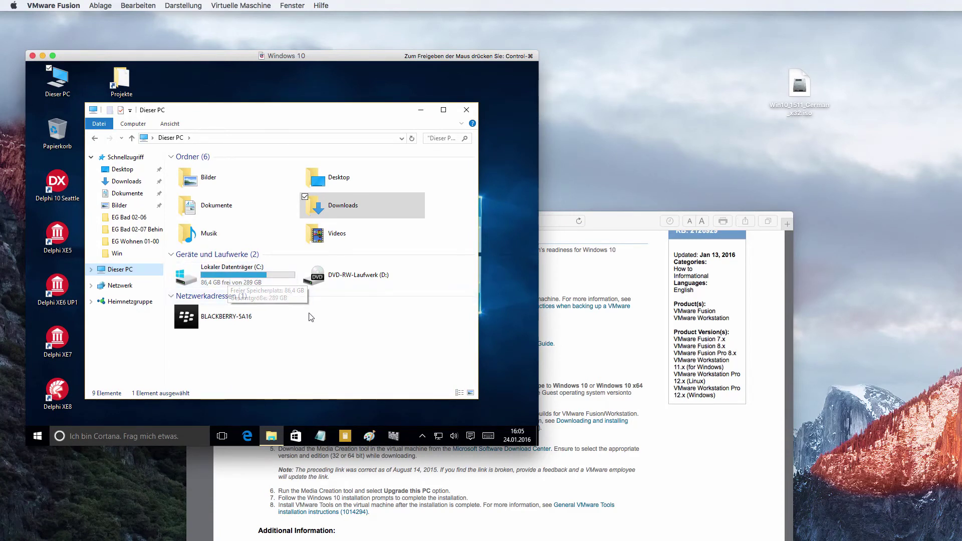
click(461, 111)
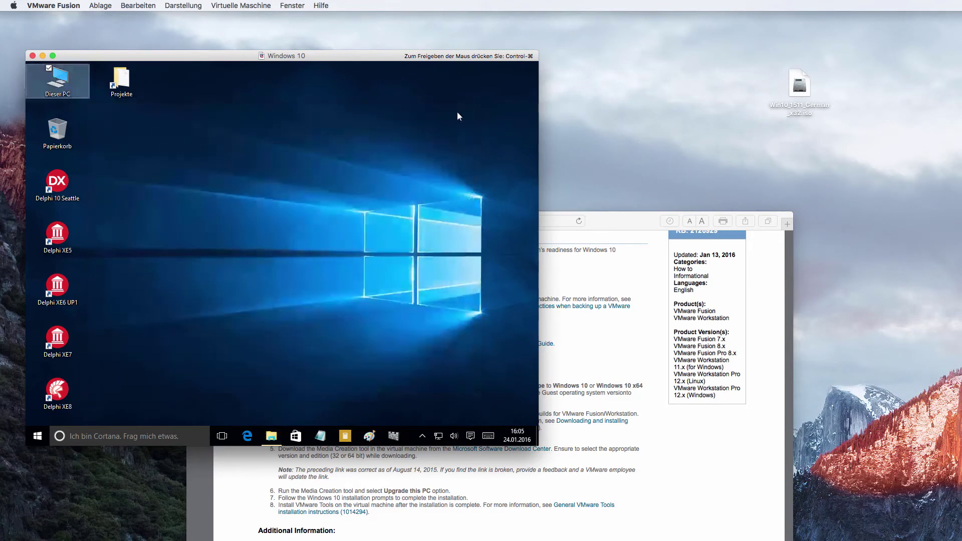
Review the virtual machine's general information, including its operating system and disk usage, and close the window.
click(237, 6)
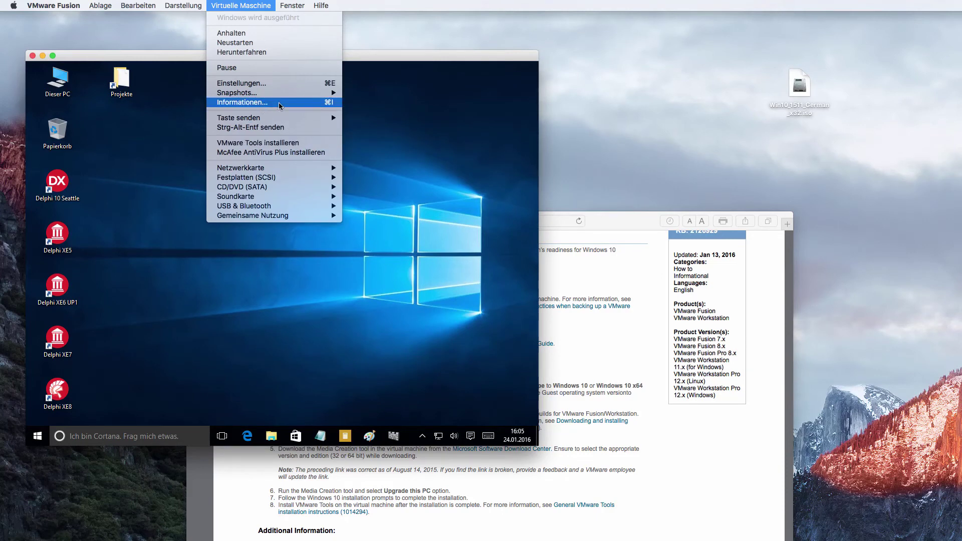
click(294, 102)
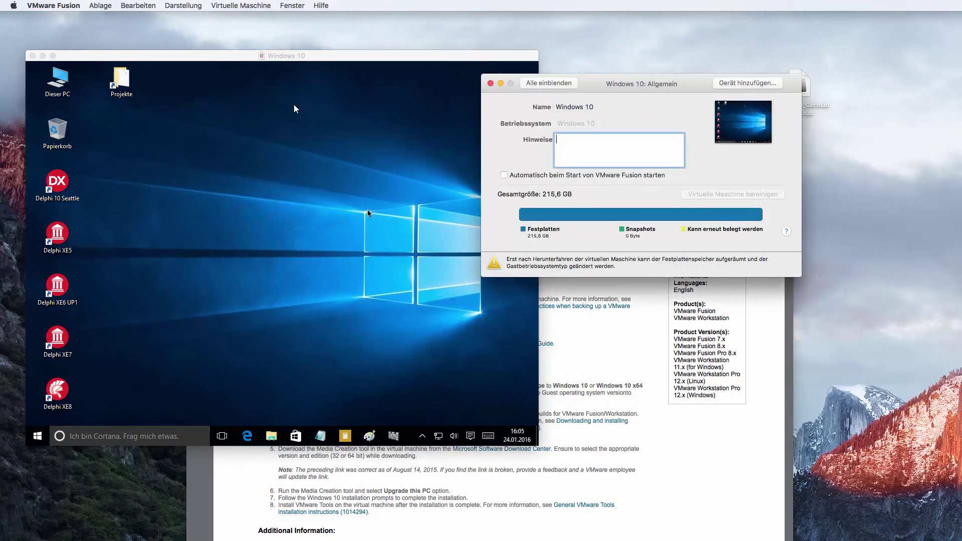
drag(589, 88, 324, 152)
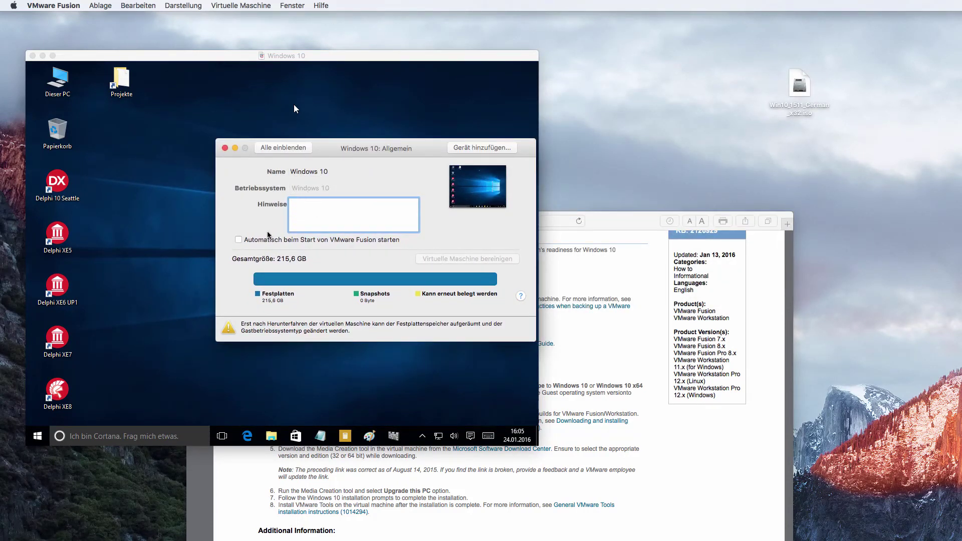
click(225, 147)
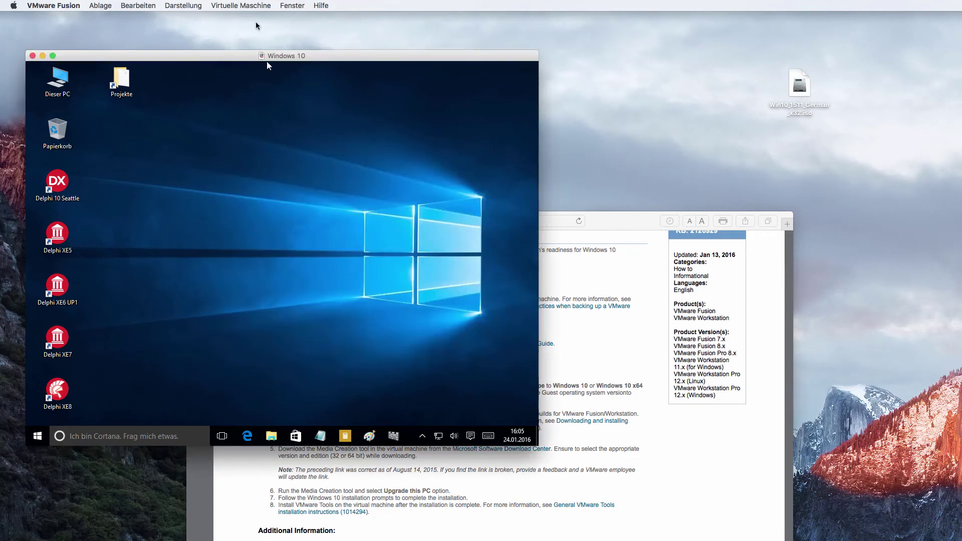
Test resizing the virtual machine window by widening it and shrinking it to a thumbnail, and release the mouse to the Mac.
click(246, 6)
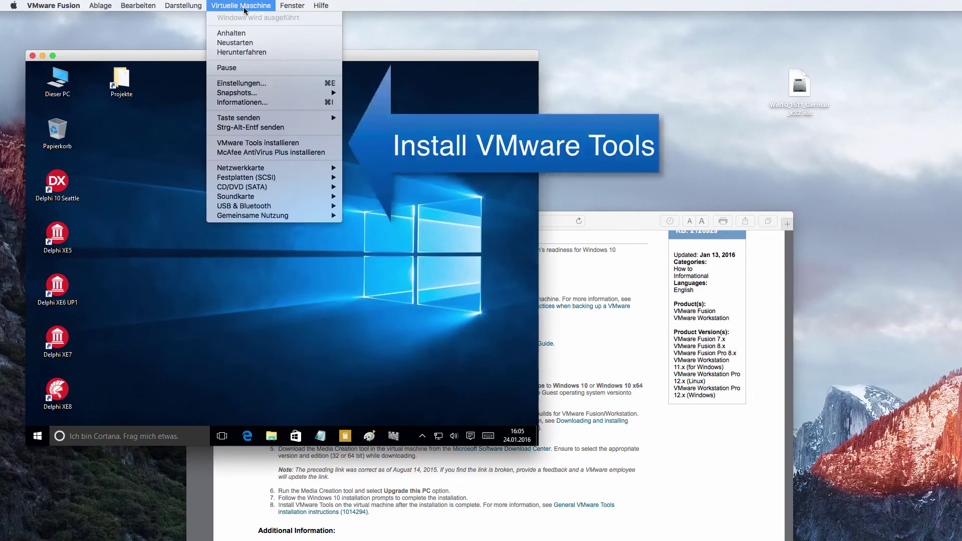
click(279, 144)
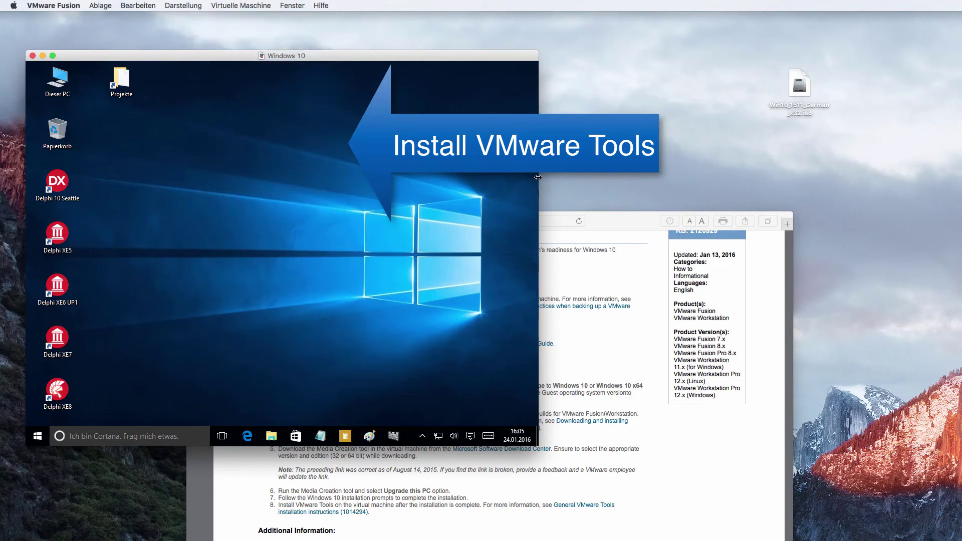
drag(538, 177, 641, 177)
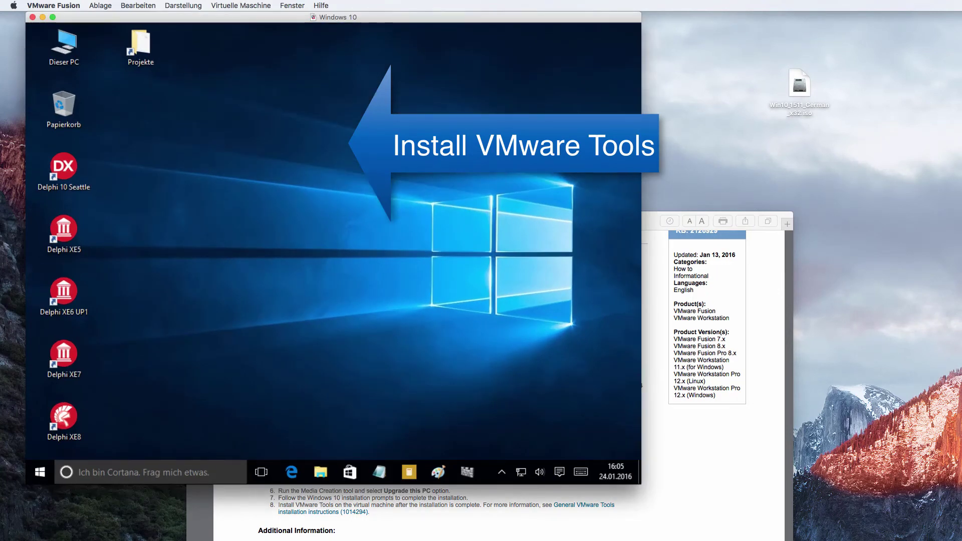
click(332, 254)
click(28, 342)
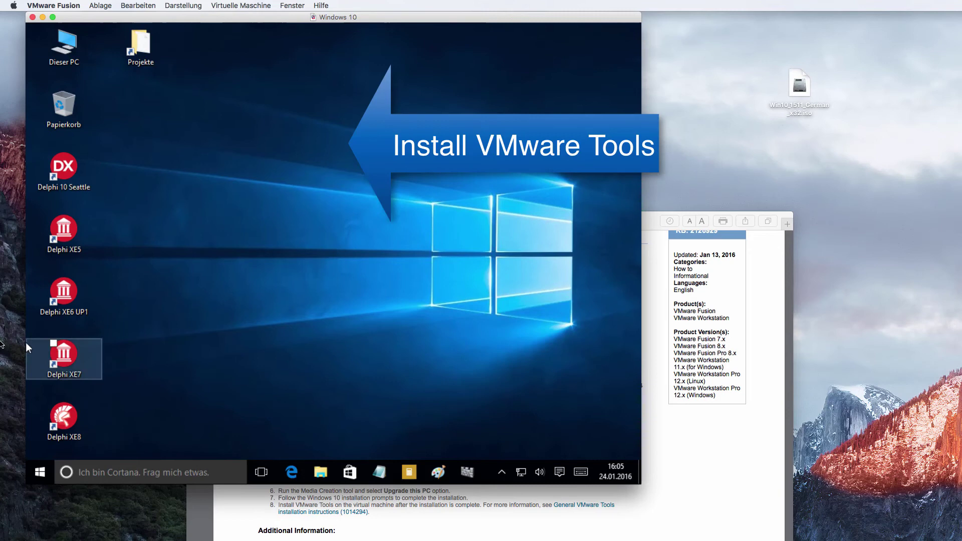
click(131, 345)
key(ctrl+super)
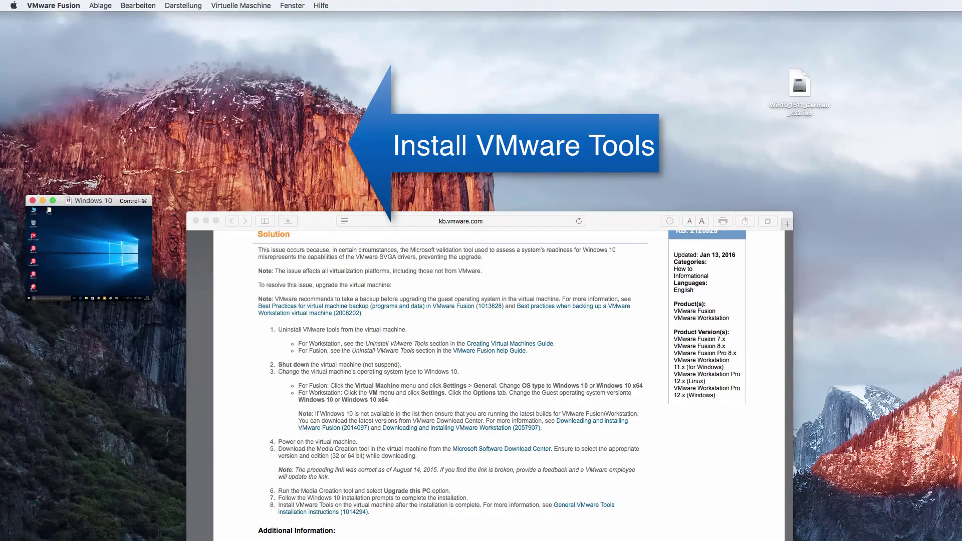
Enlarge the thumbnail-sized virtual machine window until the guest desktop is readable and move it directly beneath the Mac menu bar.
drag(104, 201, 261, 108)
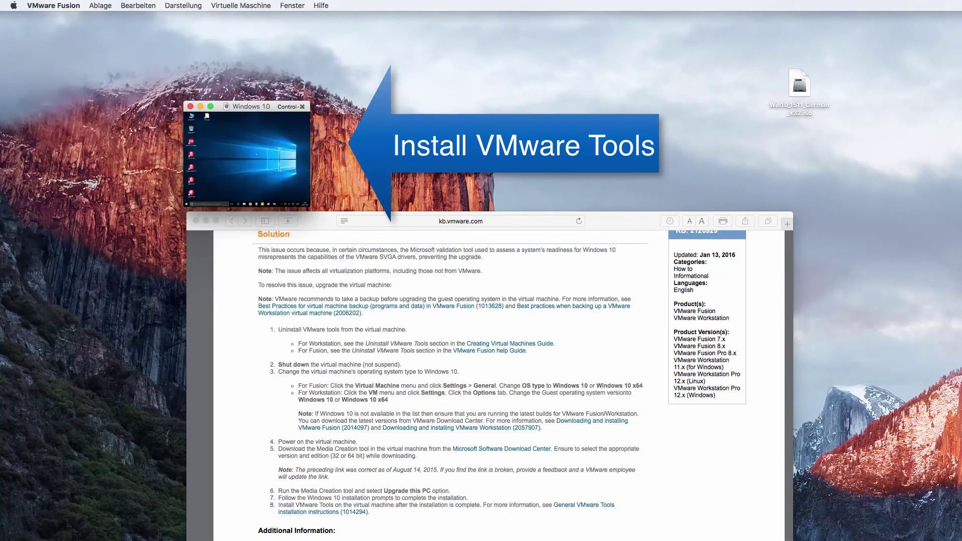
drag(311, 208, 892, 540)
click(789, 507)
key(ctrl+super)
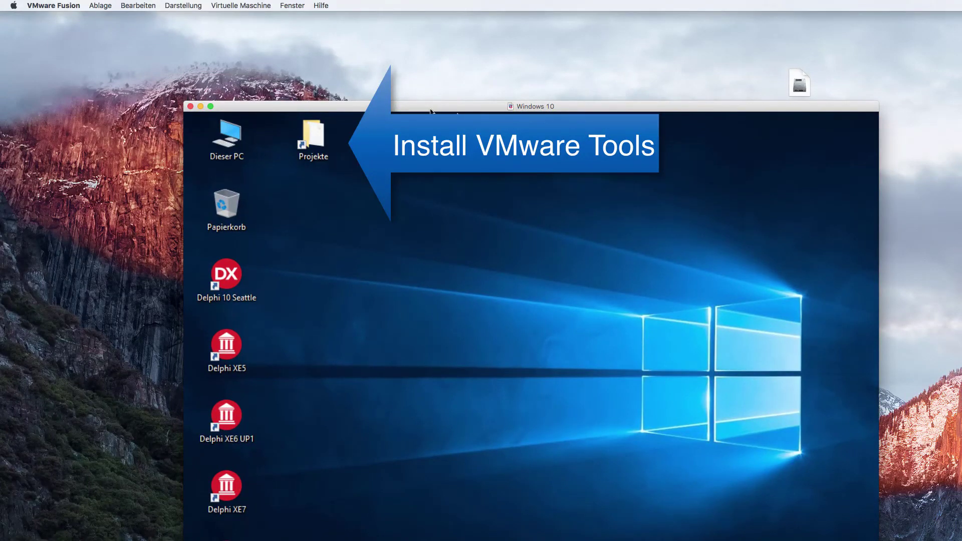
drag(431, 111, 288, 25)
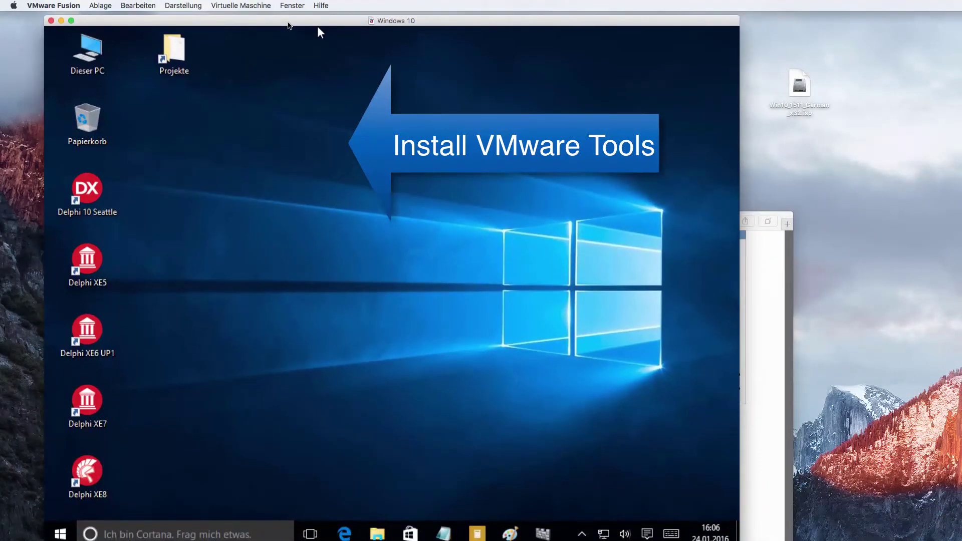
click(289, 26)
key(ctrl+super)
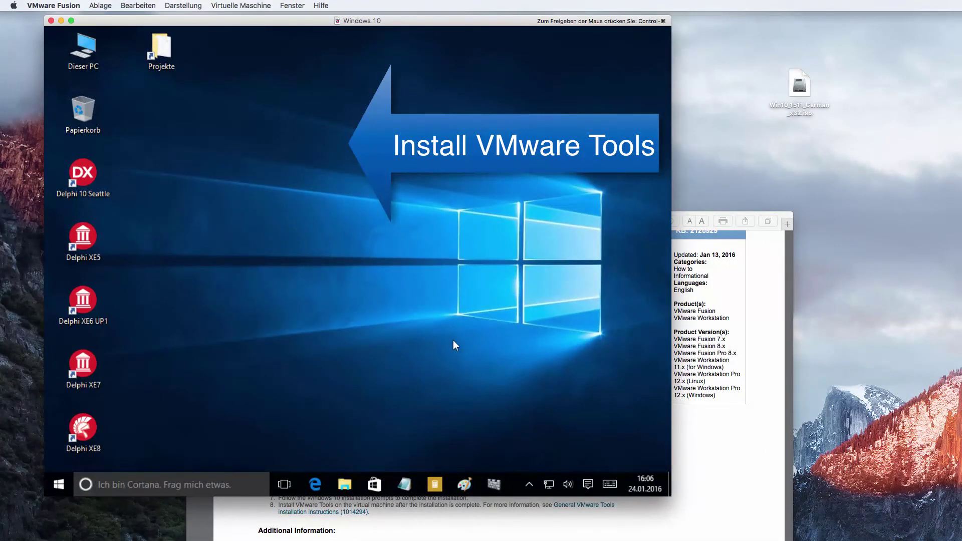
Release the mouse to the Mac and connect the VMware Tools installation CD to the Windows 10 virtual machine.
key(ctrl+super)
click(241, 6)
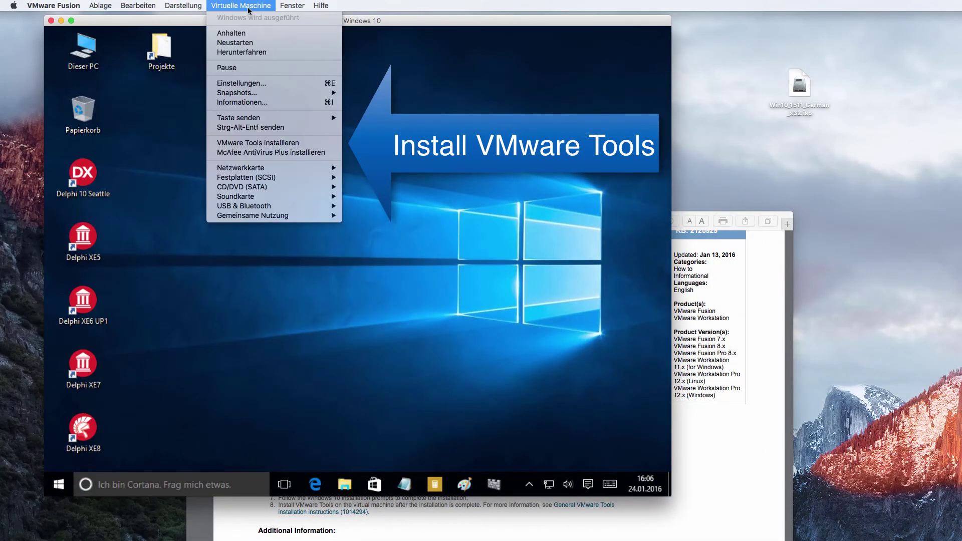
click(287, 145)
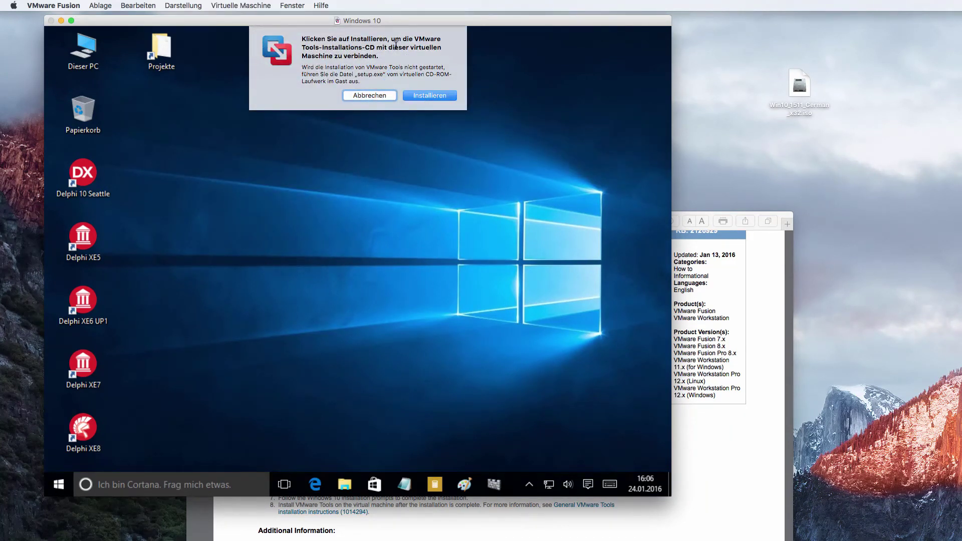
click(431, 95)
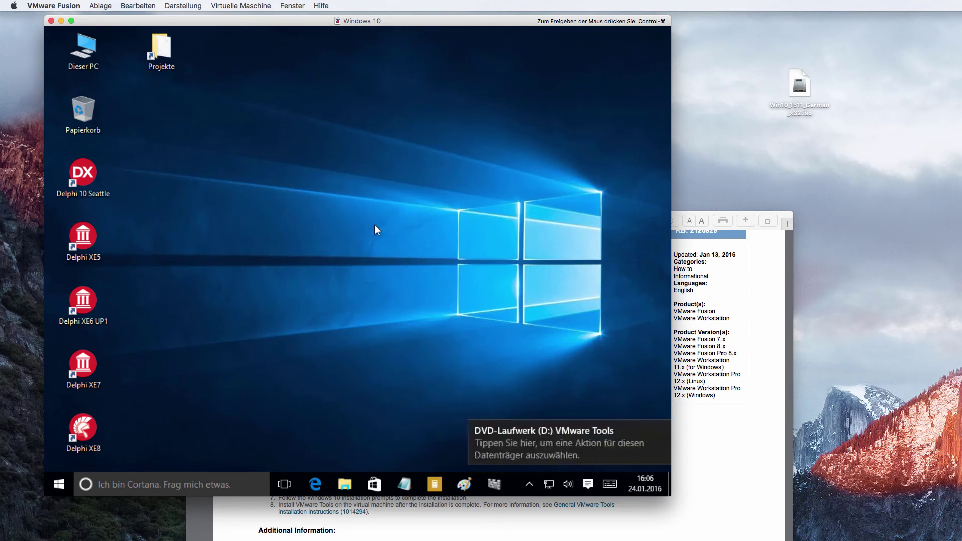
Run setup.exe from the VMware Tools DVD drive (D:) and allow the VMware installation launcher to make changes.
click(507, 442)
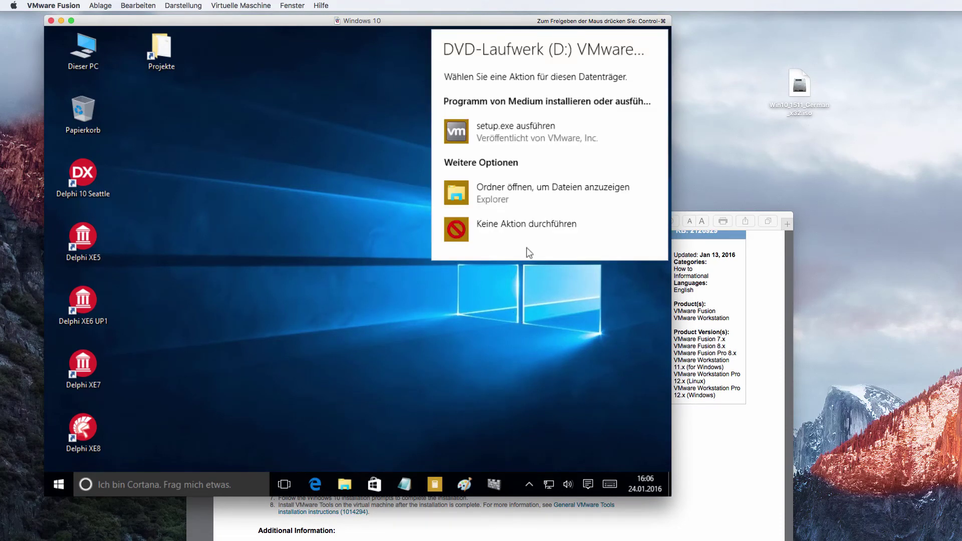
click(502, 130)
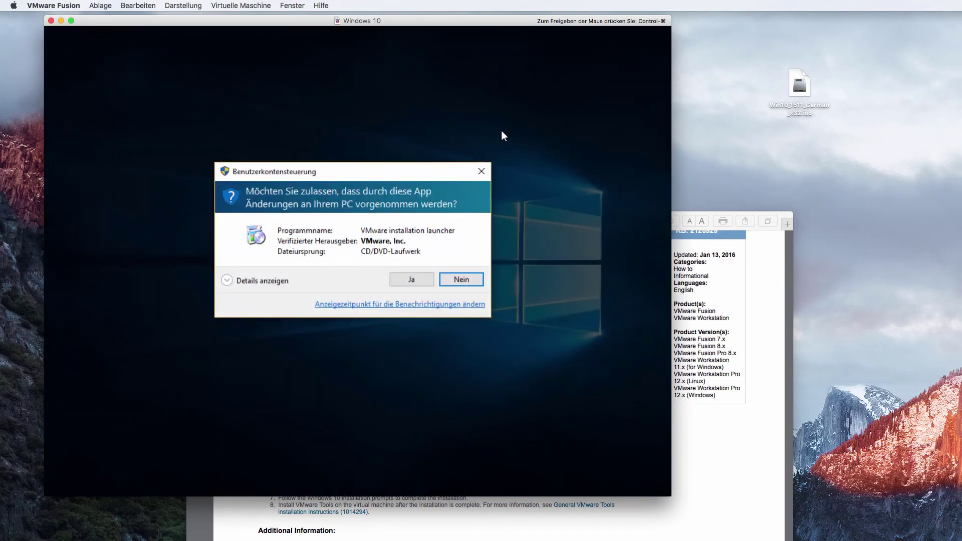
click(417, 282)
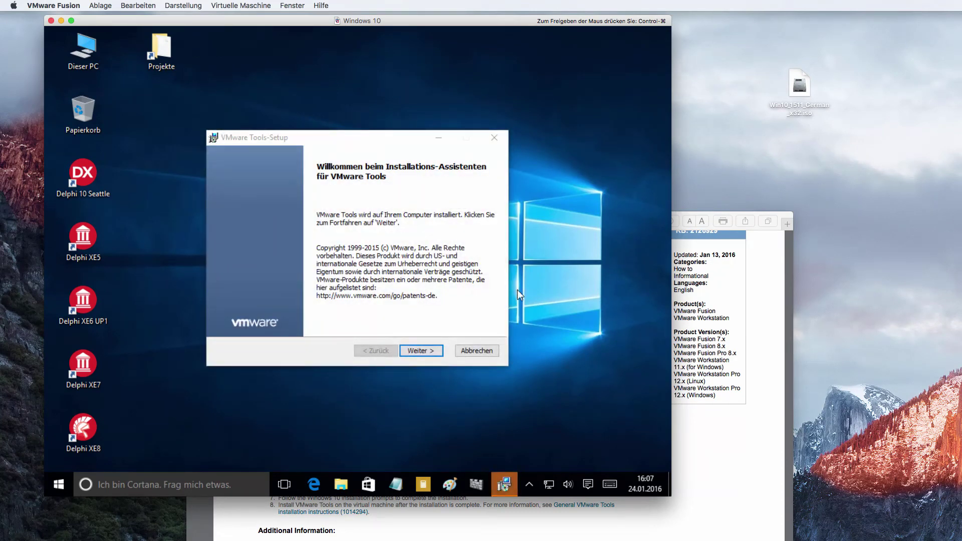
Install VMware Tools with the Standard setup type.
click(424, 352)
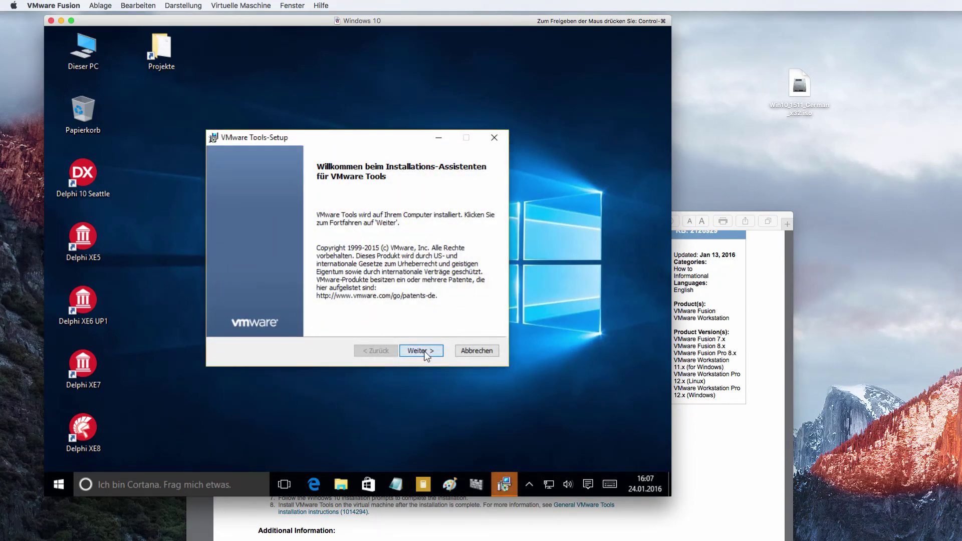
click(421, 351)
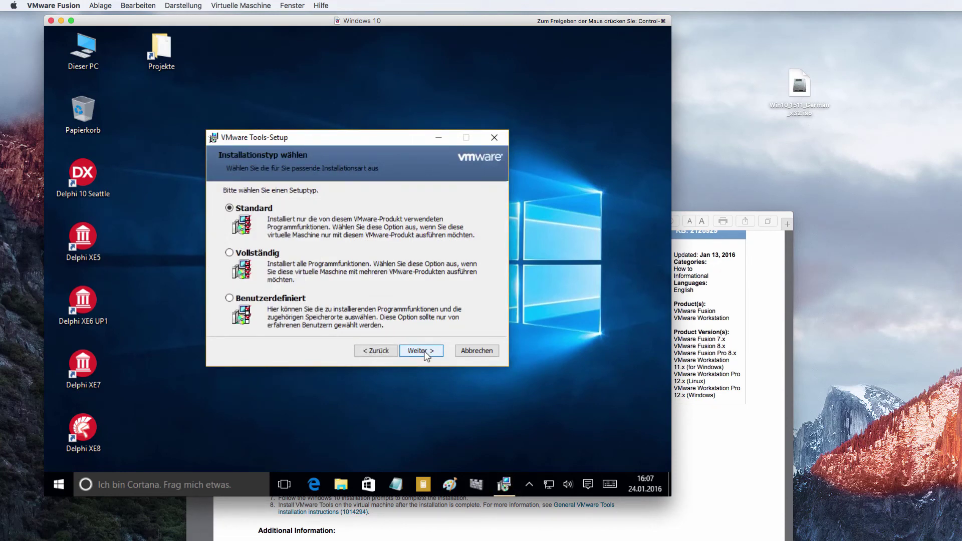
click(423, 352)
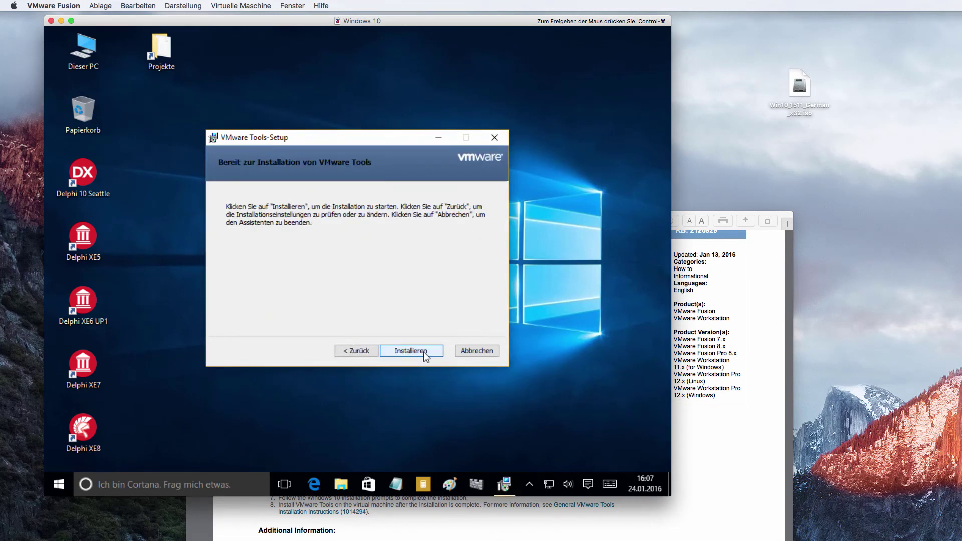
click(423, 351)
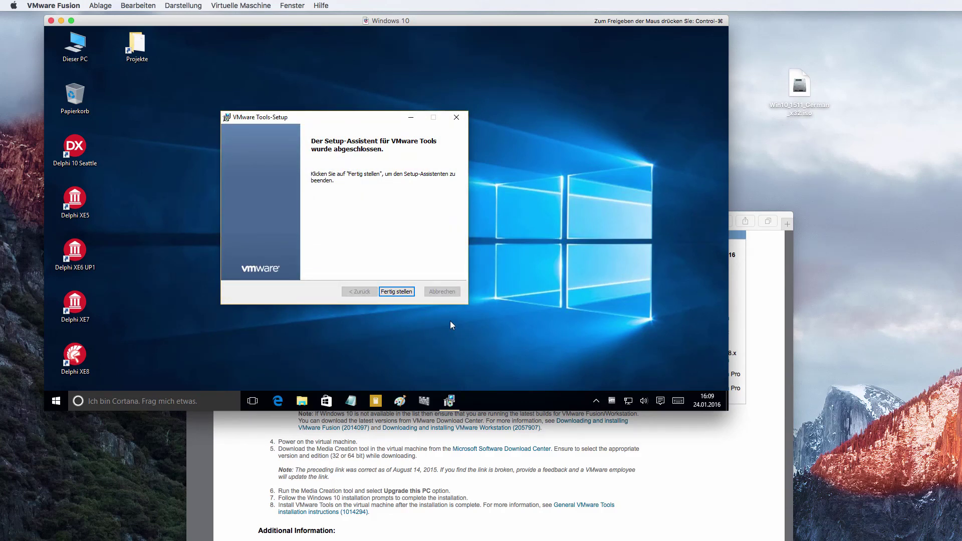
Finish the VMware Tools setup, restart Windows immediately and release the mouse to the Mac.
click(402, 294)
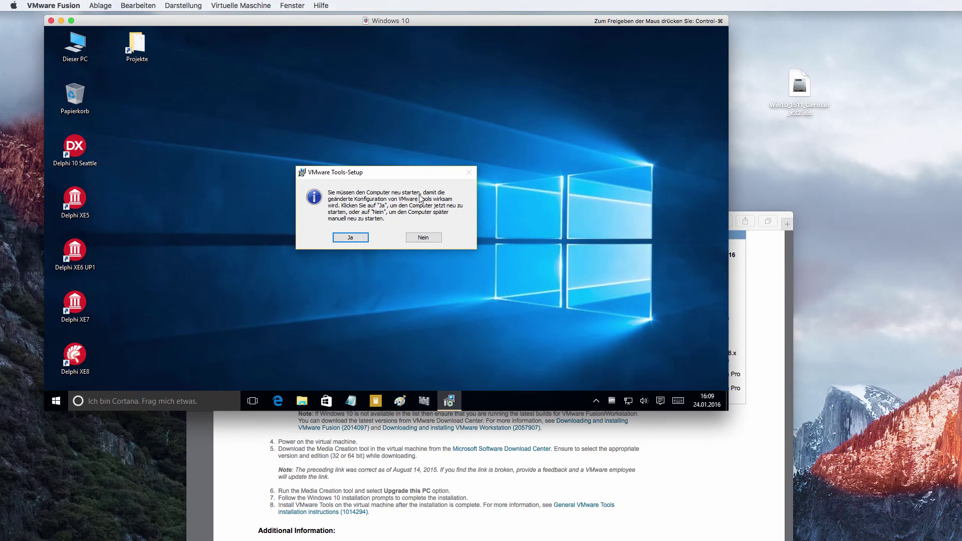
click(354, 239)
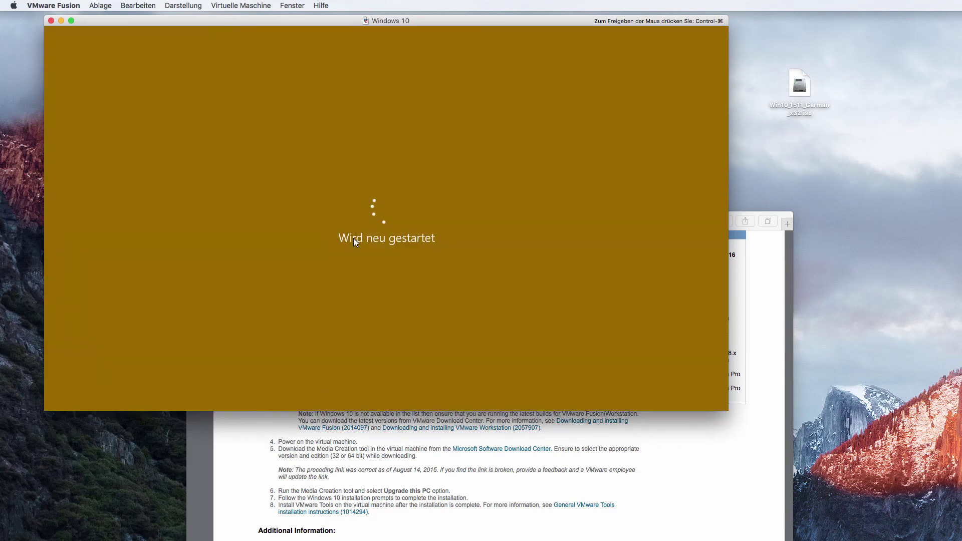
key(ctrl+super)
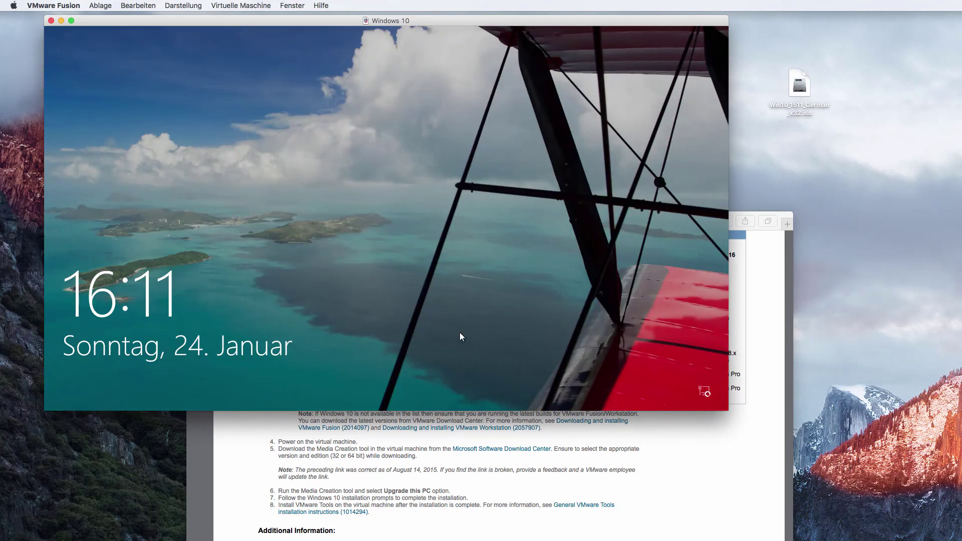
Sign back in to Windows 10 with the account password after the restart.
click(402, 302)
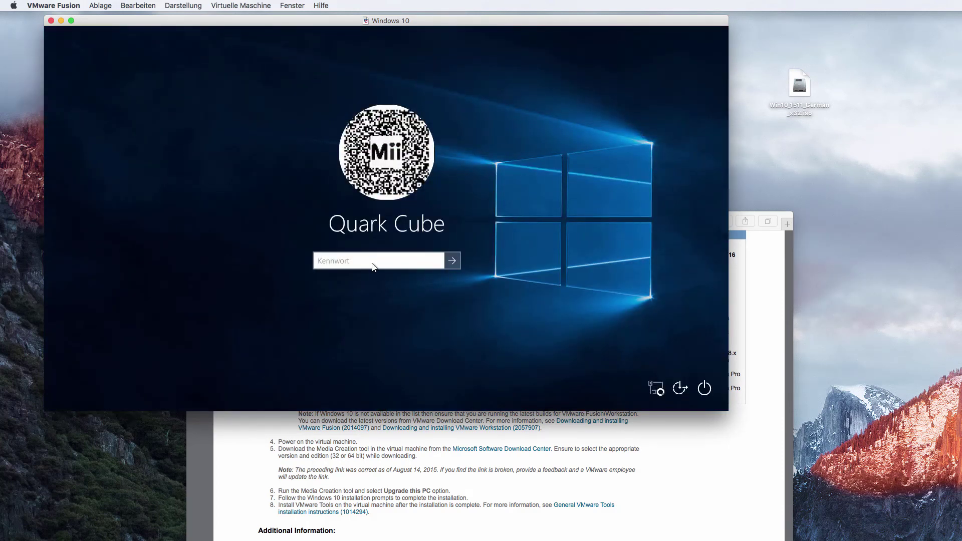
key(Return)
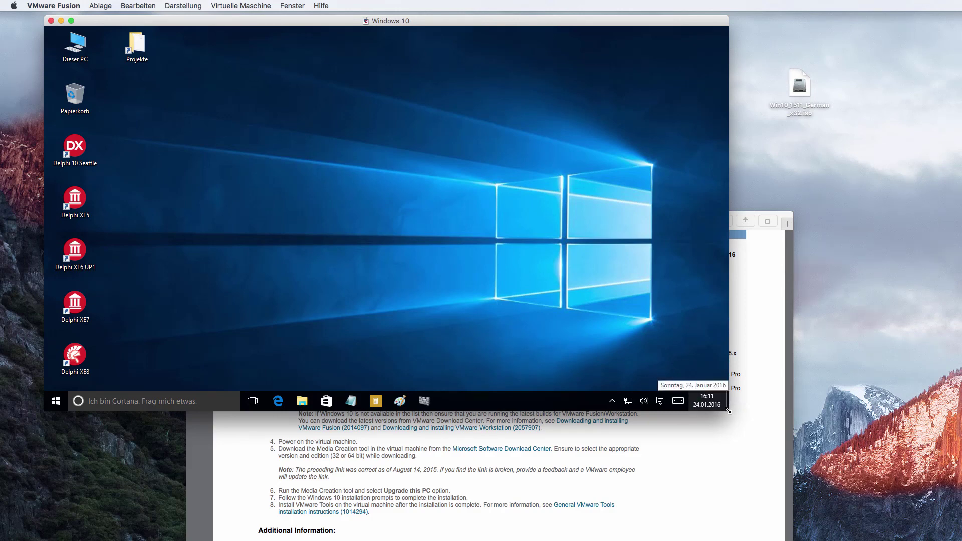
Enlarge the virtual machine window and move it to the screen edge so that it fills nearly the whole Mac screen.
drag(728, 411, 918, 527)
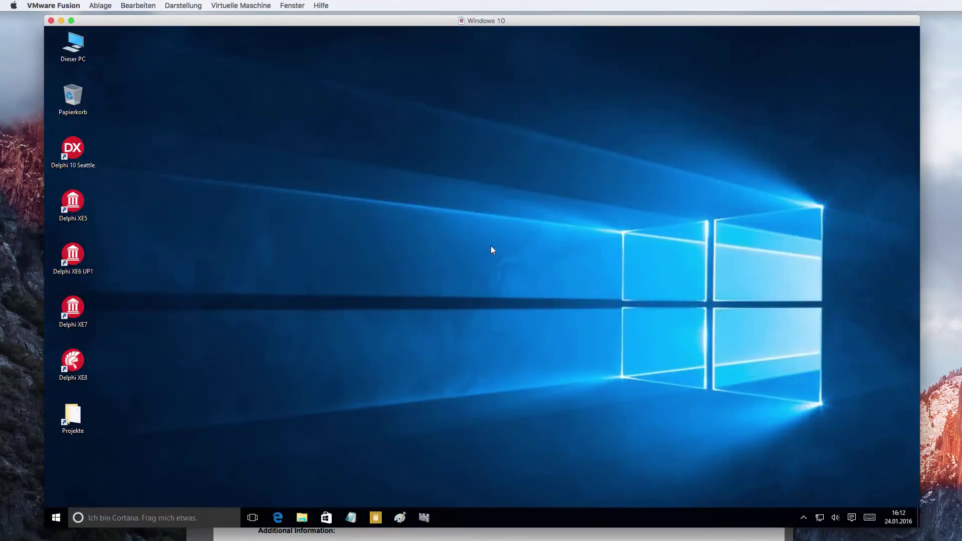
drag(247, 22, 208, 23)
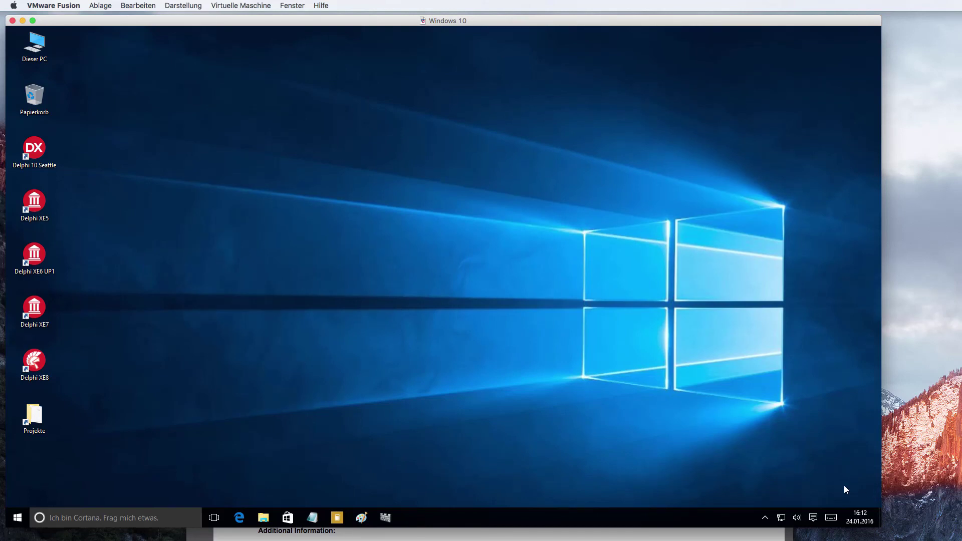
drag(882, 527, 959, 538)
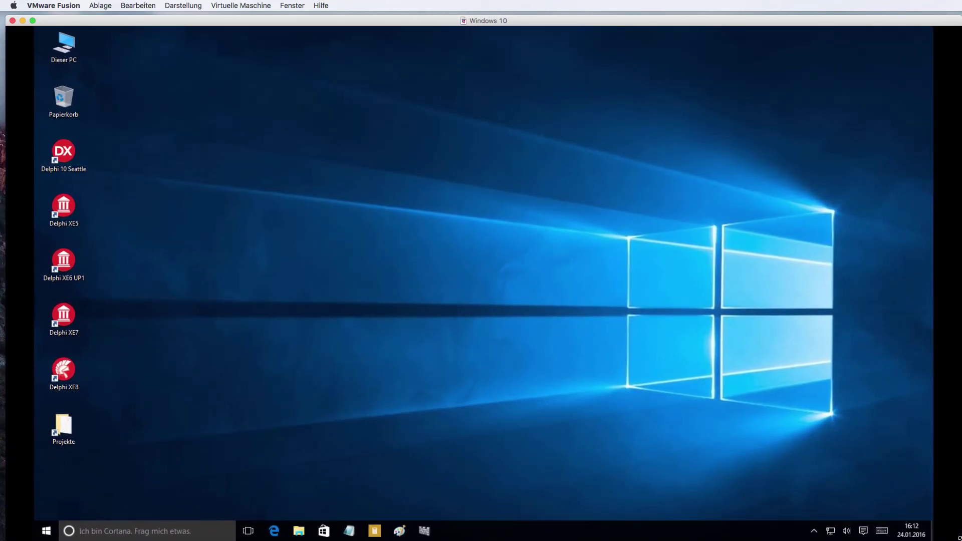